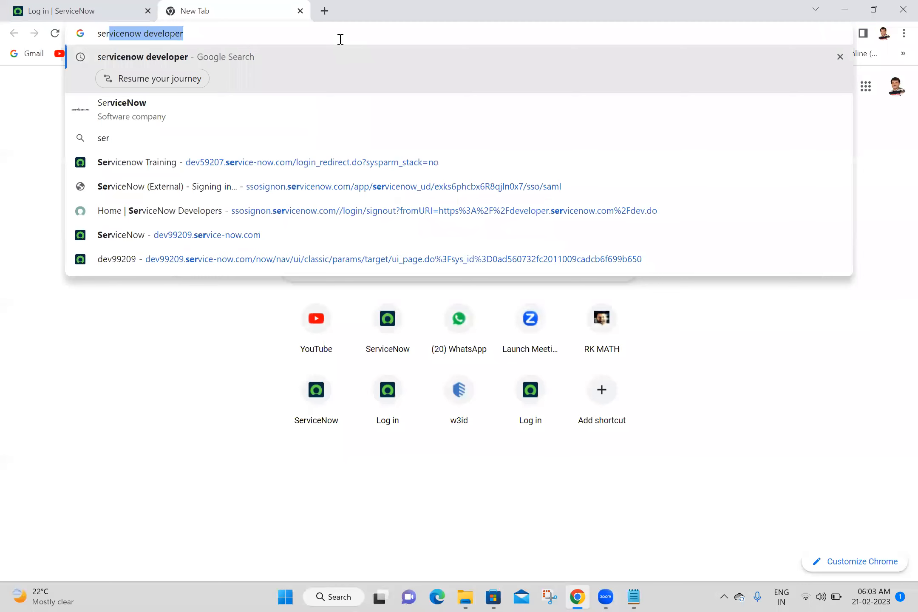
# Step: Search the web for "servicenow developer", sign in to the developer site with the remembered account and launch the developer instance
pyautogui.press('Return')
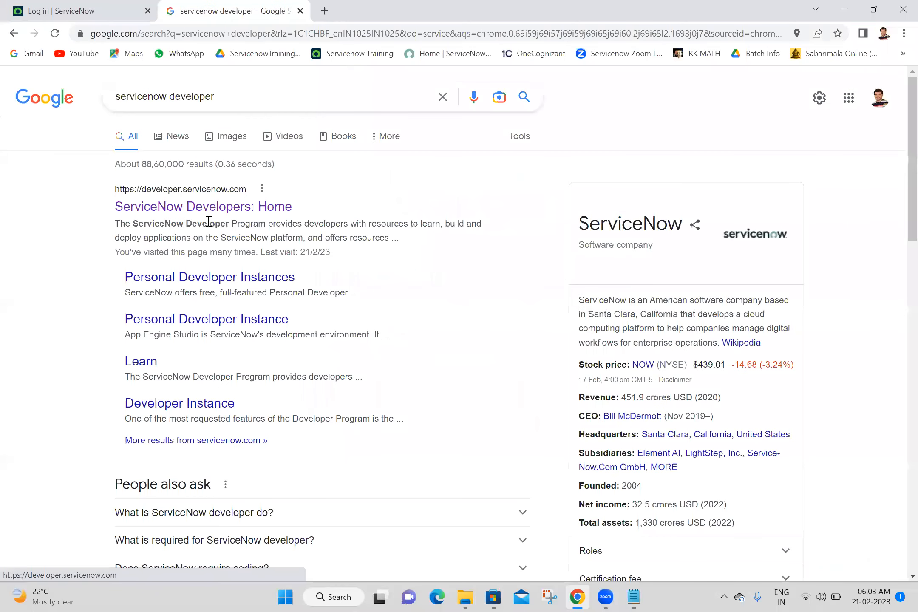
pyautogui.click(254, 207)
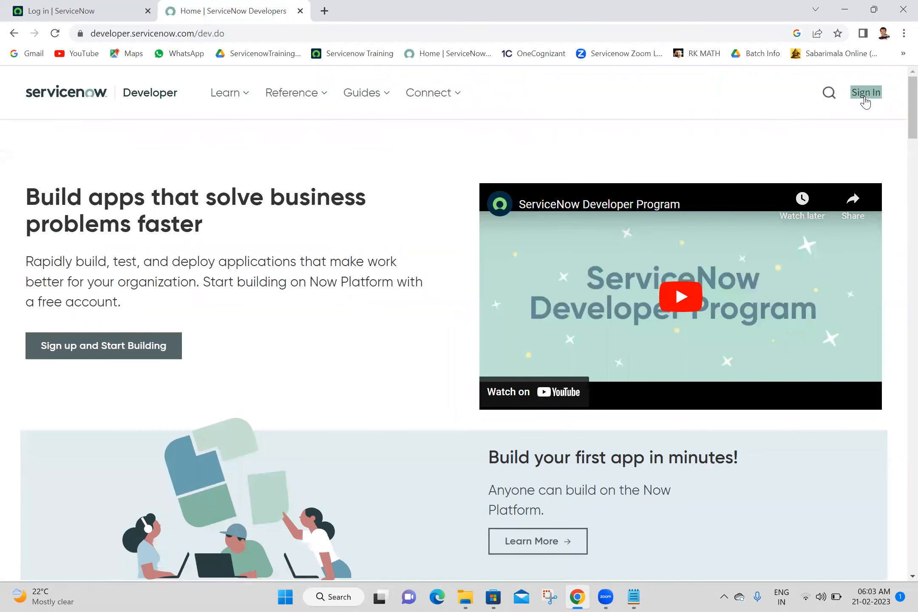
pyautogui.click(864, 98)
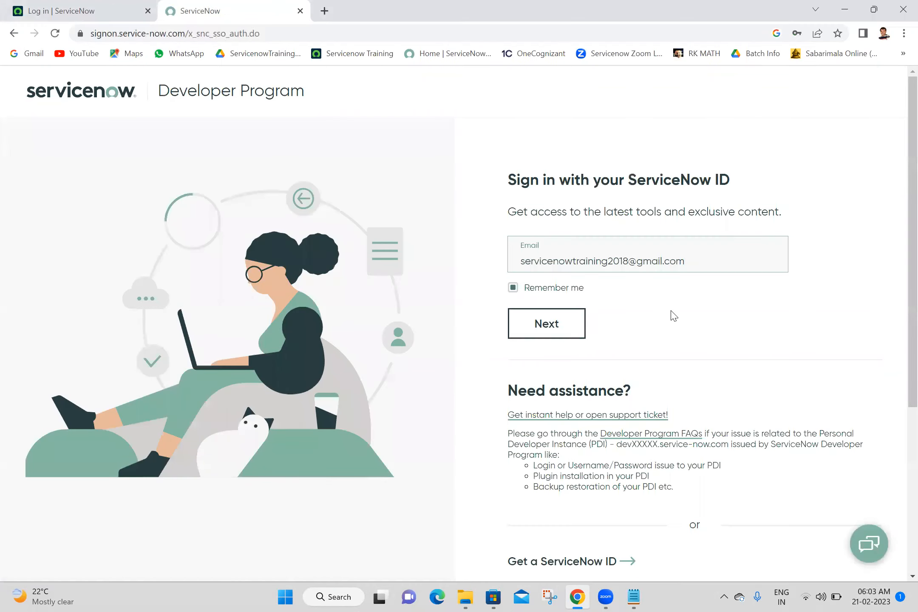
pyautogui.click(551, 329)
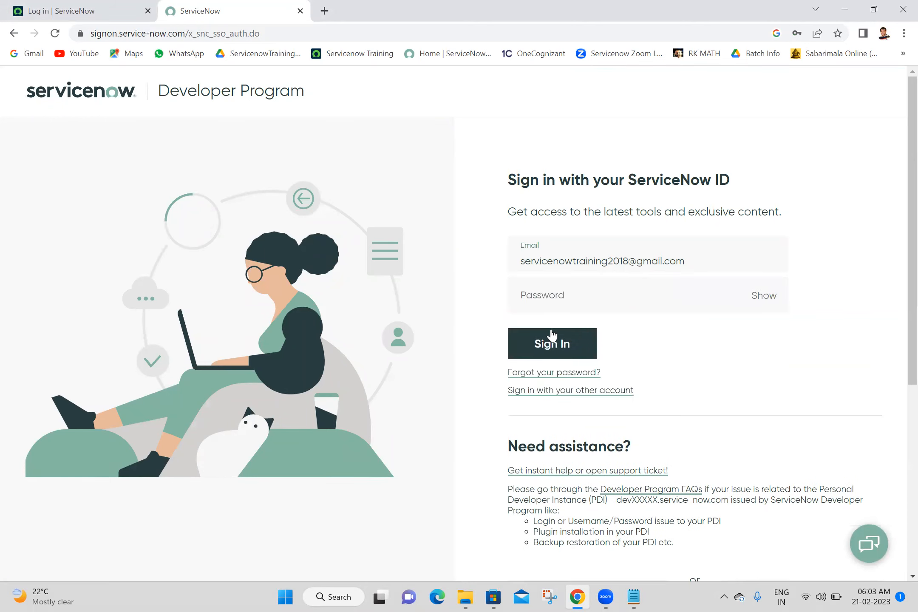
pyautogui.click(551, 336)
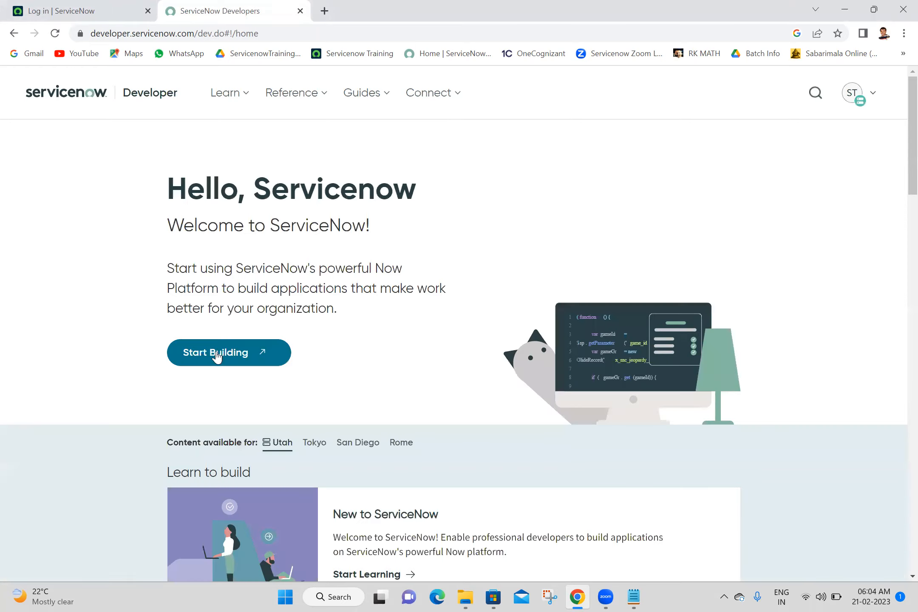
pyautogui.click(217, 355)
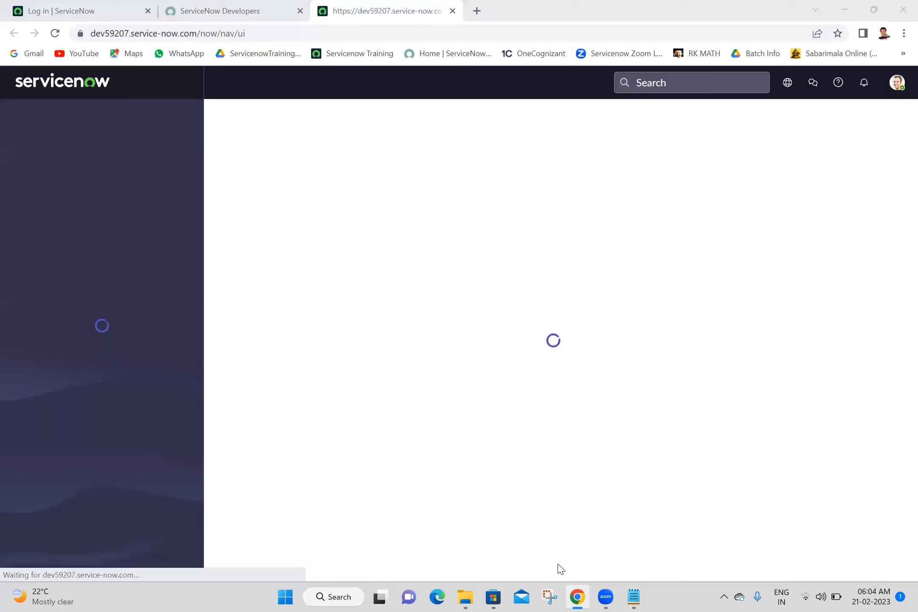
# Step: Sign out of the ServiceNow developer site and close its tab and the old login tab, keeping only the instance open
pyautogui.click(223, 6)
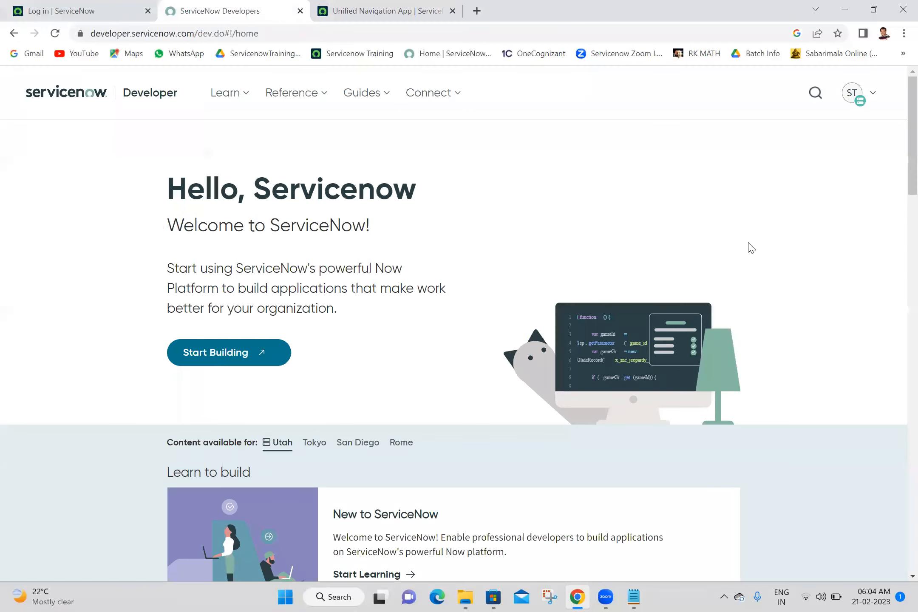
pyautogui.click(859, 98)
pyautogui.click(607, 291)
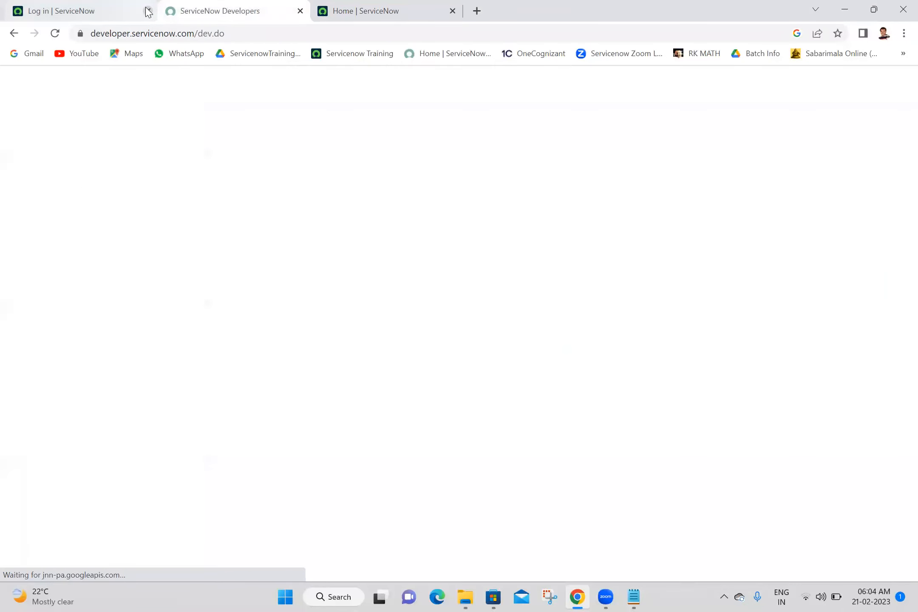
pyautogui.click(148, 10)
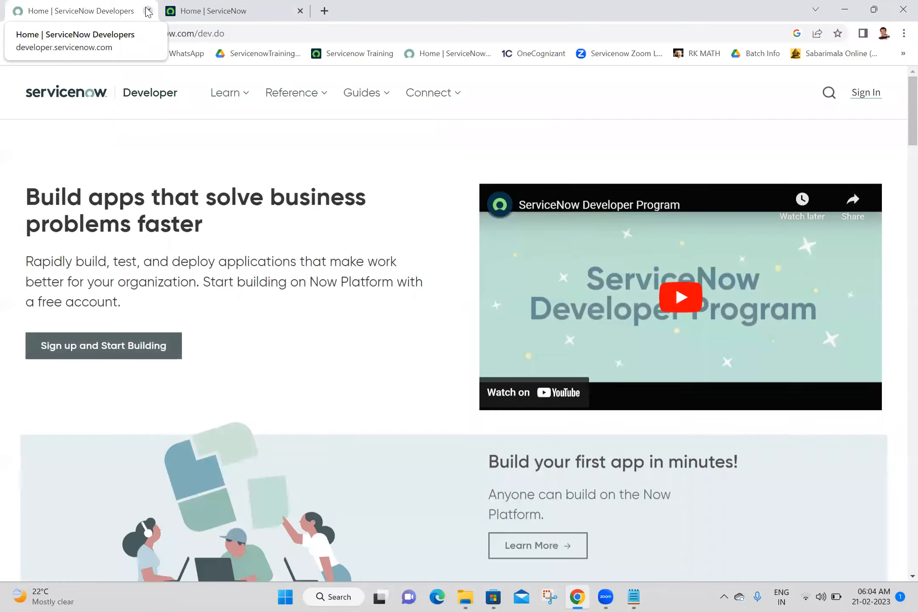
pyautogui.click(148, 11)
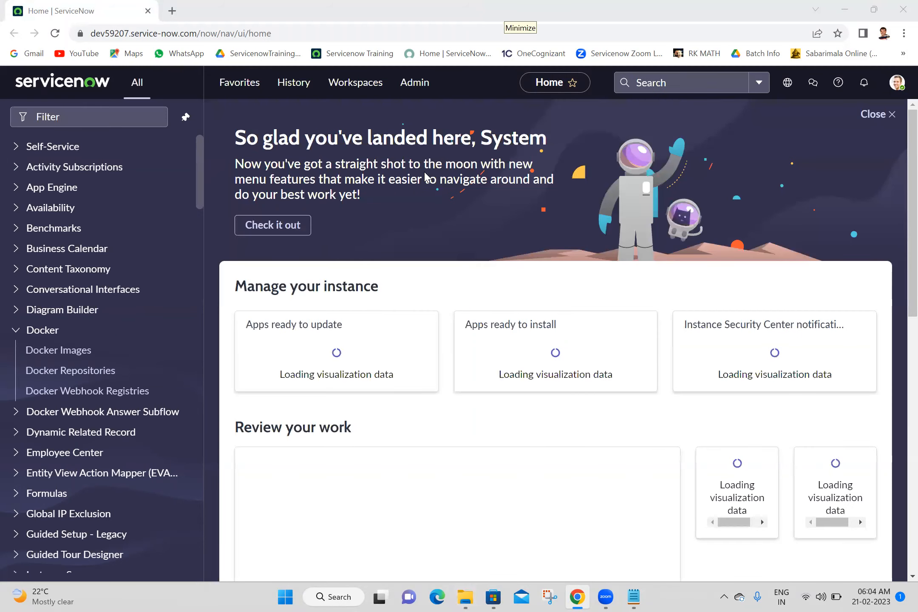
# Step: Review the Accessibility options in the user preferences and close the preferences window
pyautogui.click(897, 85)
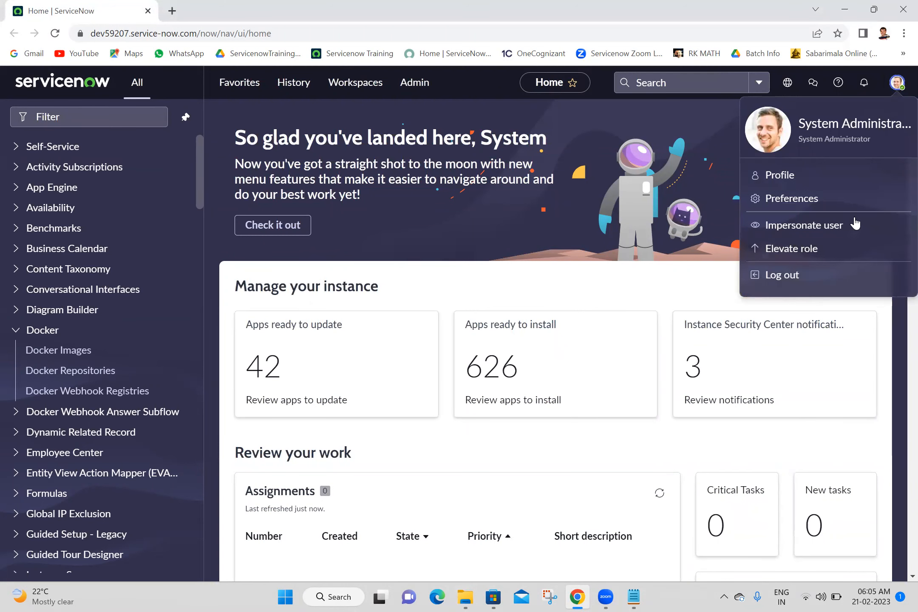
pyautogui.click(788, 202)
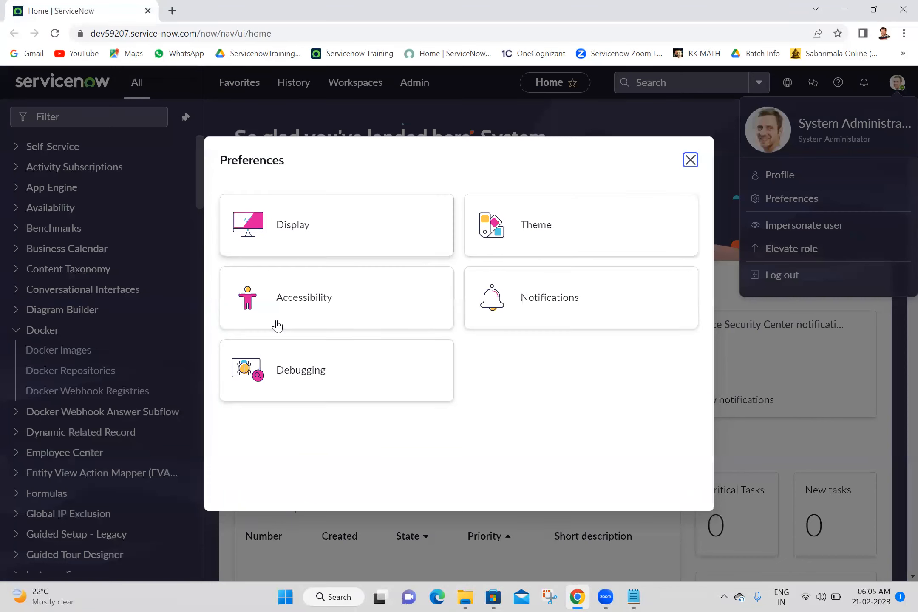
pyautogui.click(326, 304)
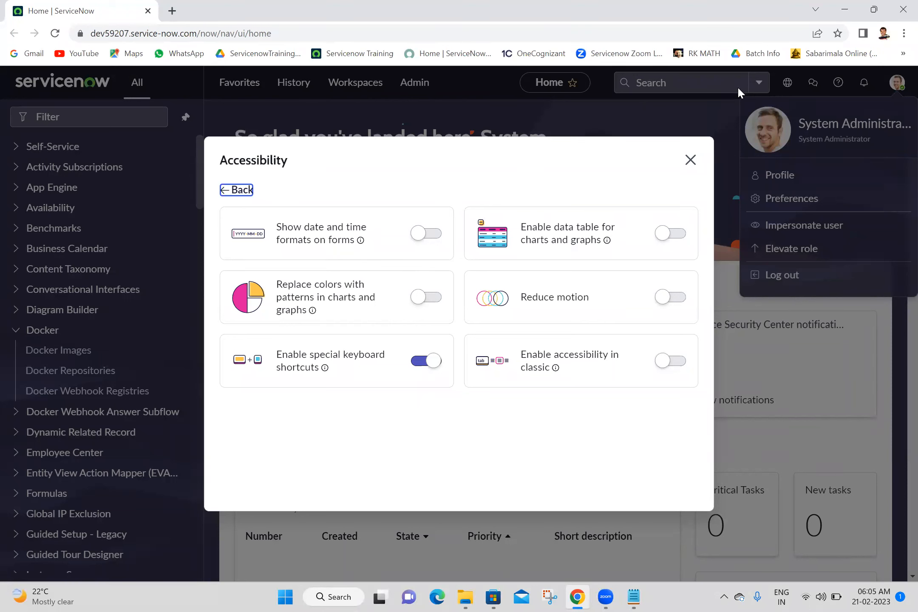
pyautogui.click(690, 160)
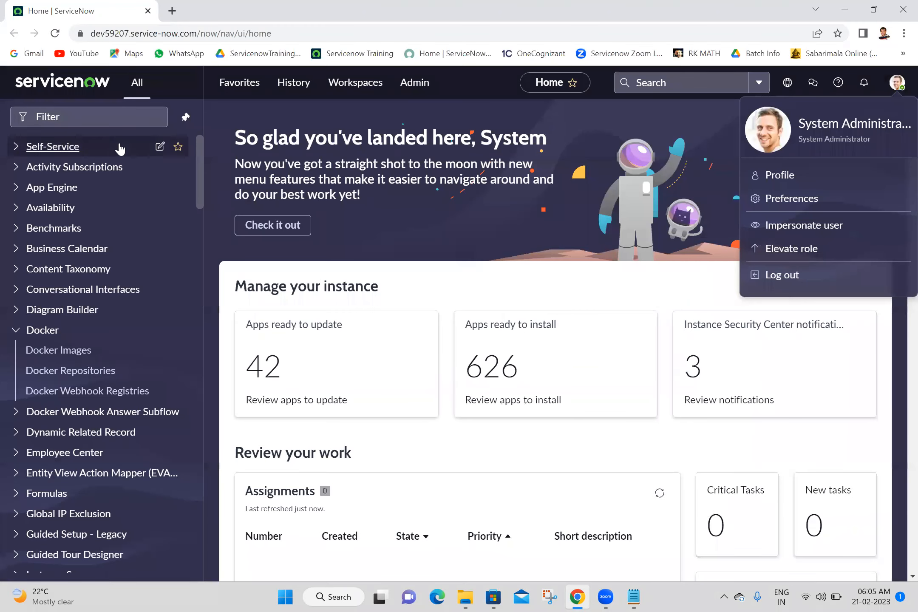
# Step: Open a new incident form in a separate tab using the navigator command incident.FORM
pyautogui.click(145, 116)
pyautogui.write('in')
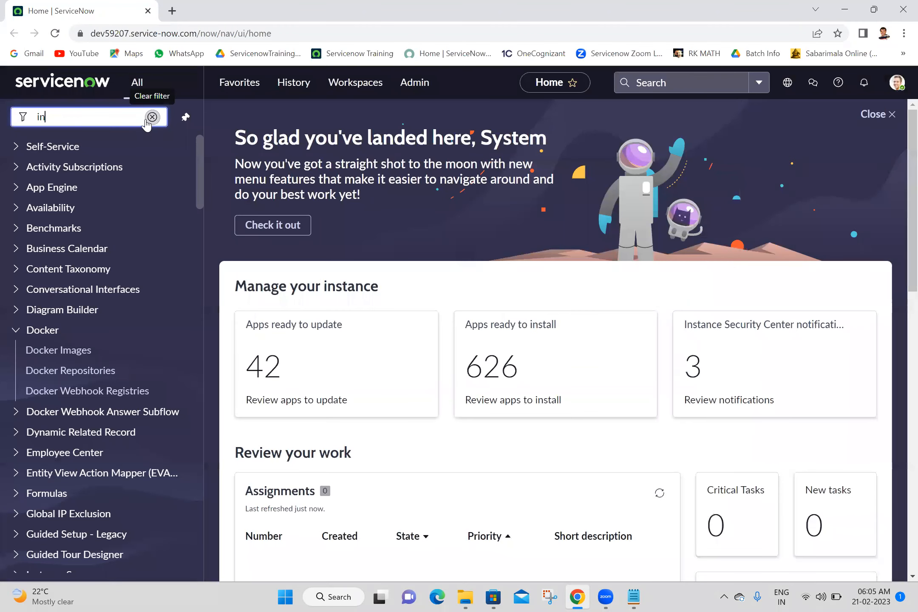
pyautogui.write('cident.FORM')
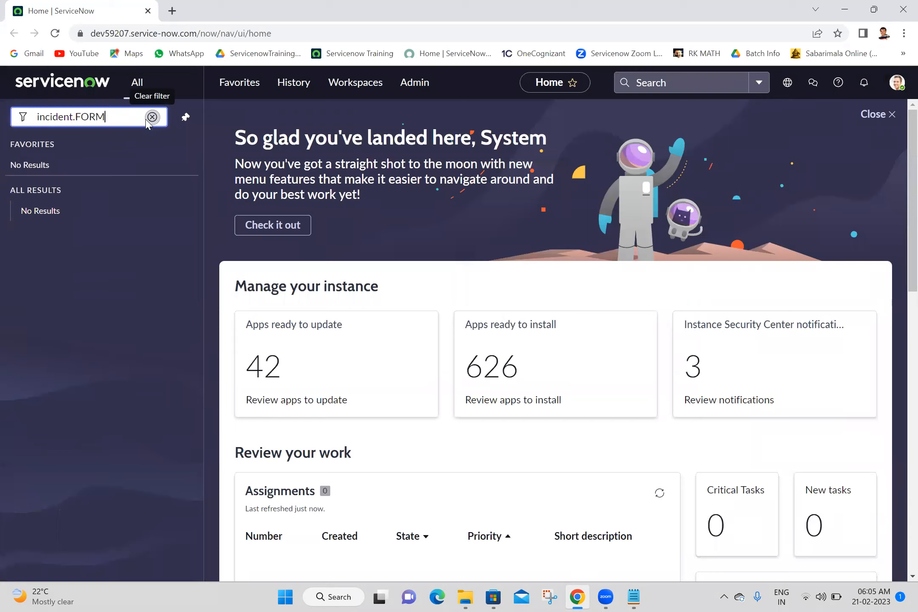
pyautogui.press('Return')
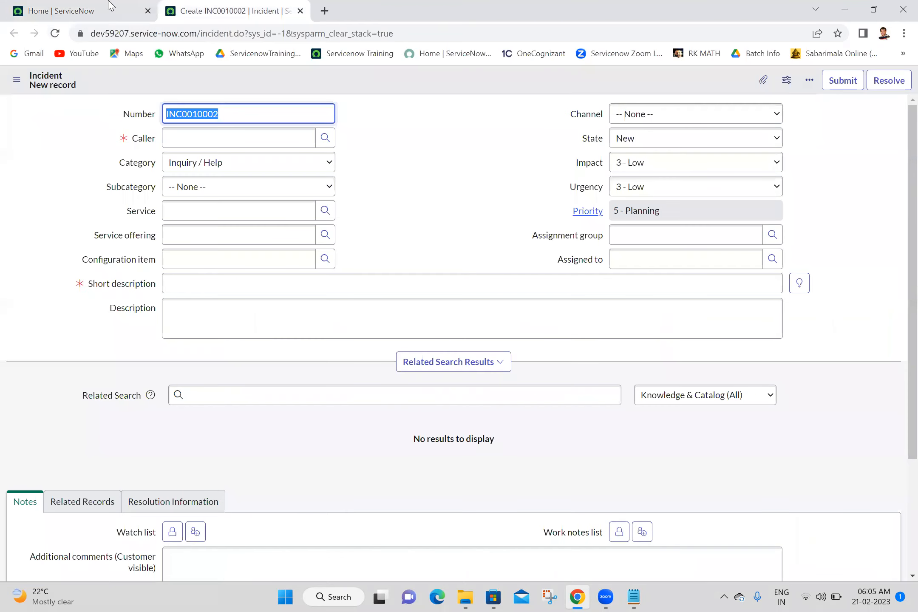
# Step: Enable "Show date and time formats on forms" in the Accessibility preferences of the instance's home page
pyautogui.click(72, 6)
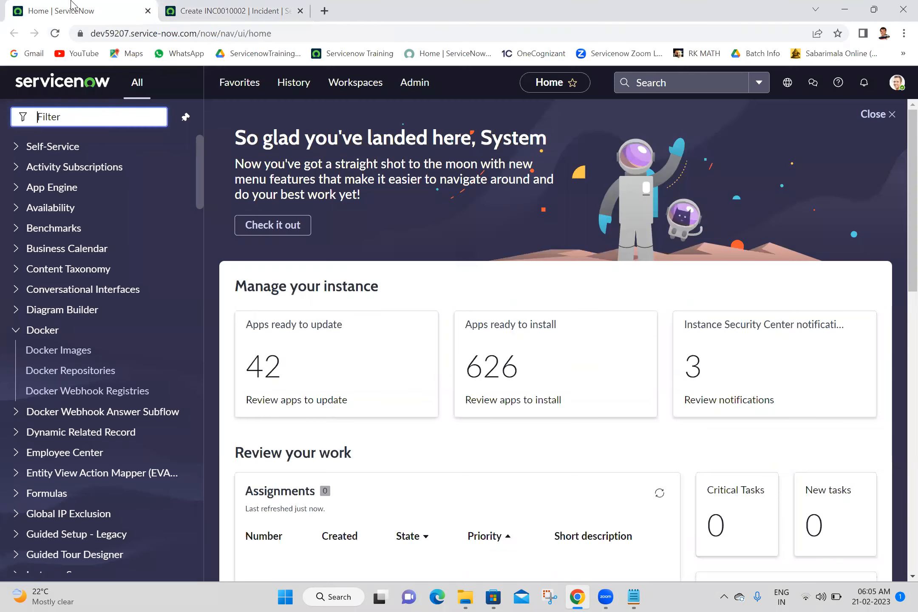
pyautogui.click(898, 85)
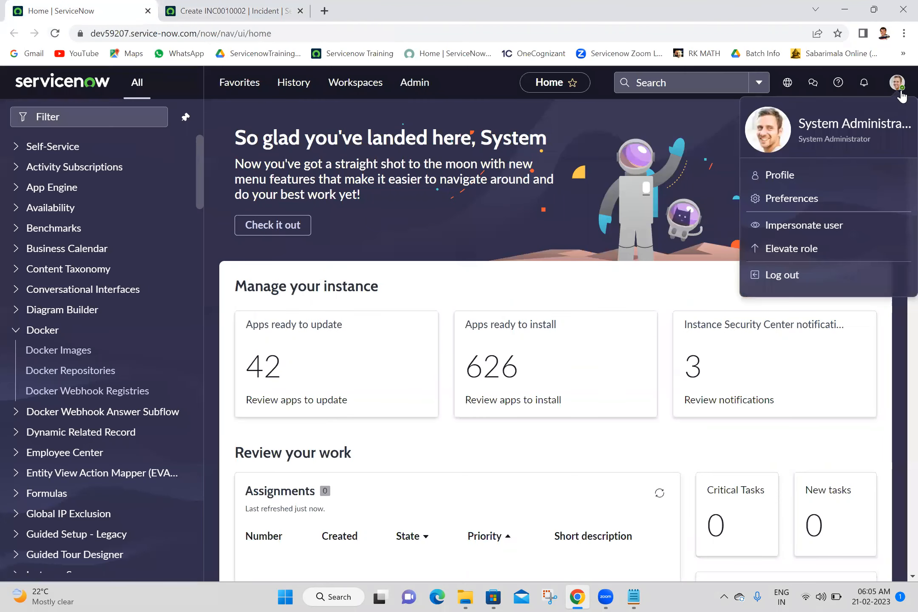
pyautogui.click(813, 203)
pyautogui.click(332, 311)
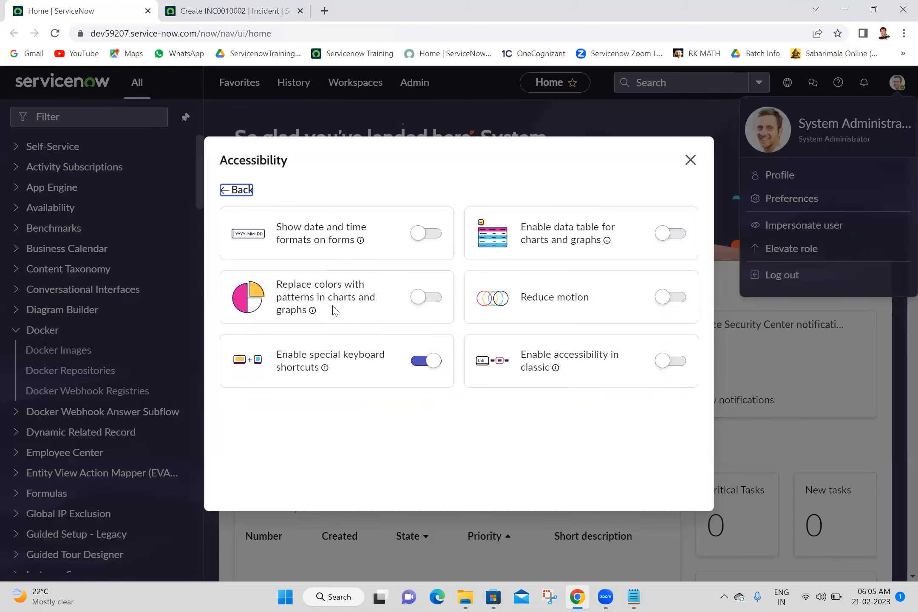
pyautogui.click(432, 235)
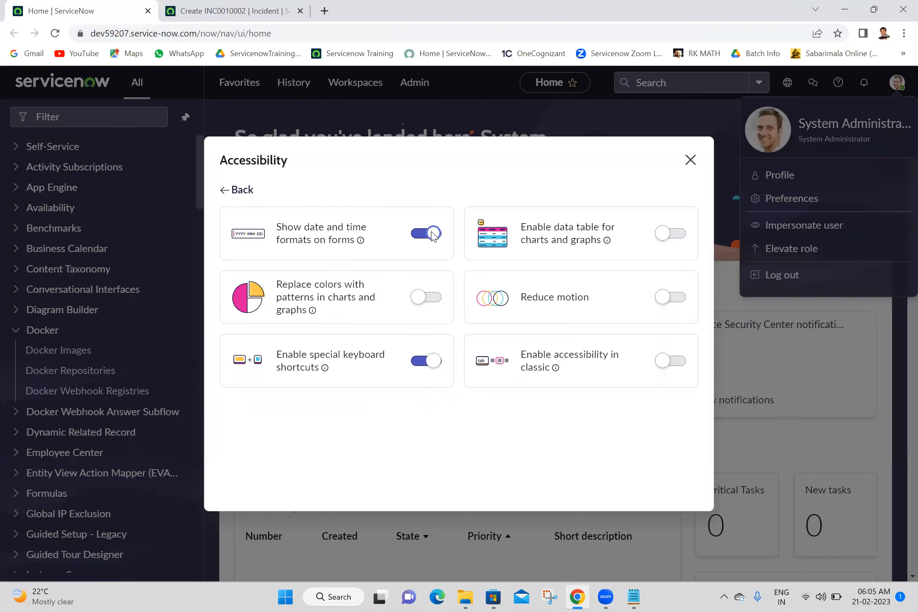
# Step: Reload the new incident form to look for date fields, and read the info note of the date and time format option
pyautogui.click(255, 6)
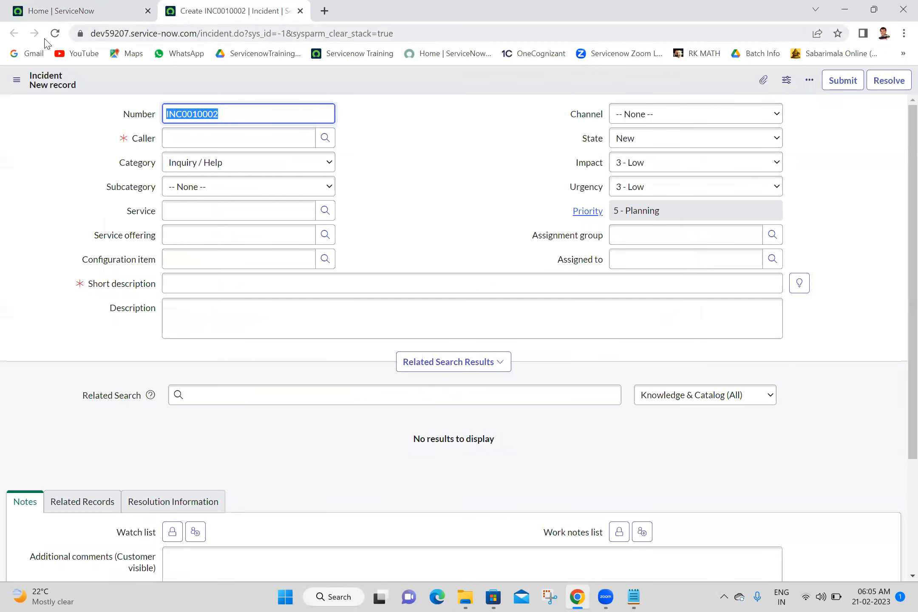
pyautogui.click(51, 39)
pyautogui.scroll(-3, 897, 493)
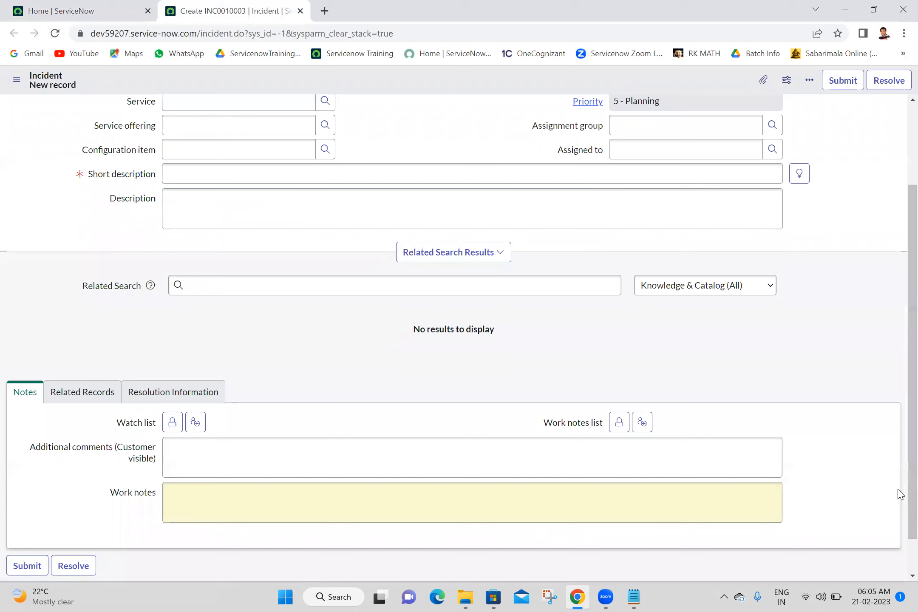
pyautogui.scroll(3, 900, 151)
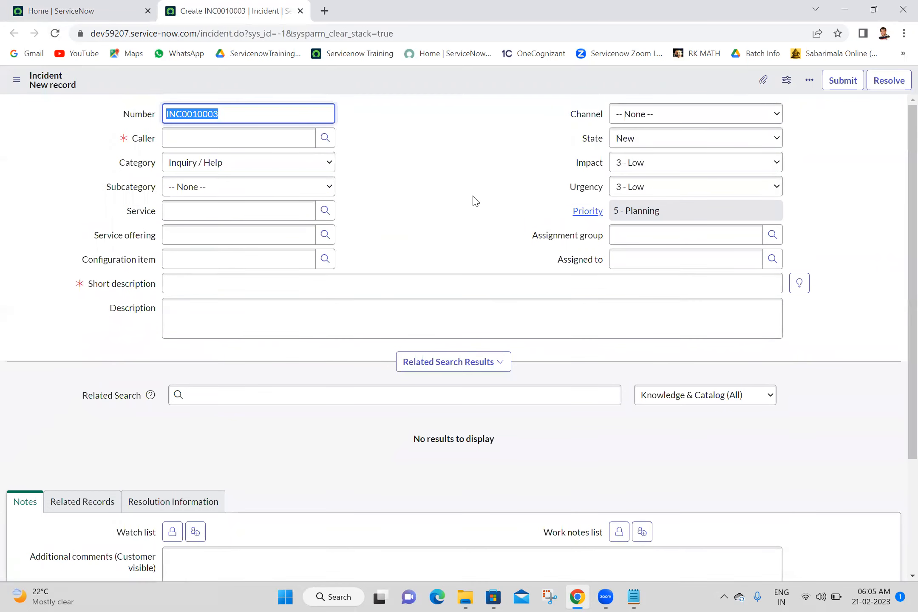
pyautogui.click(11, 8)
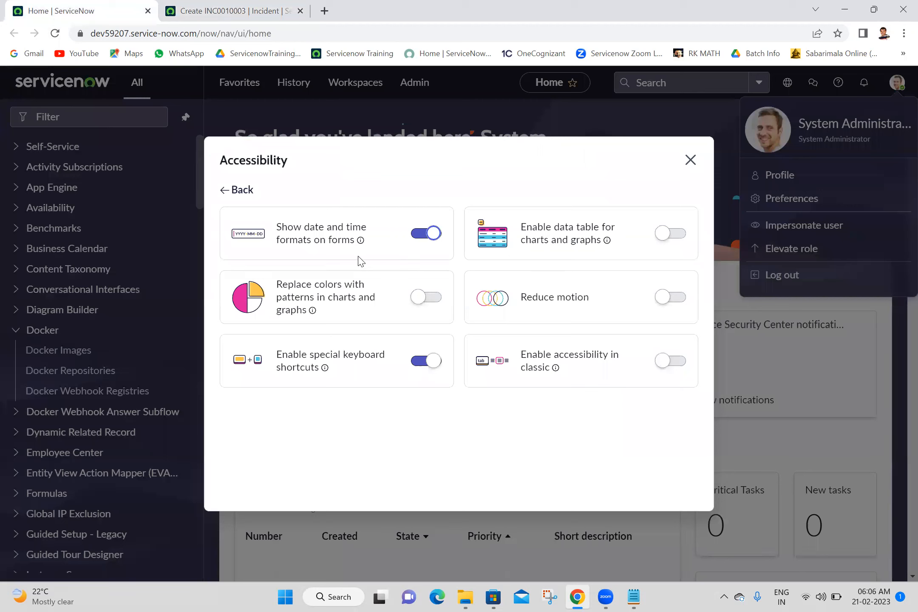
pyautogui.moveTo(361, 242)
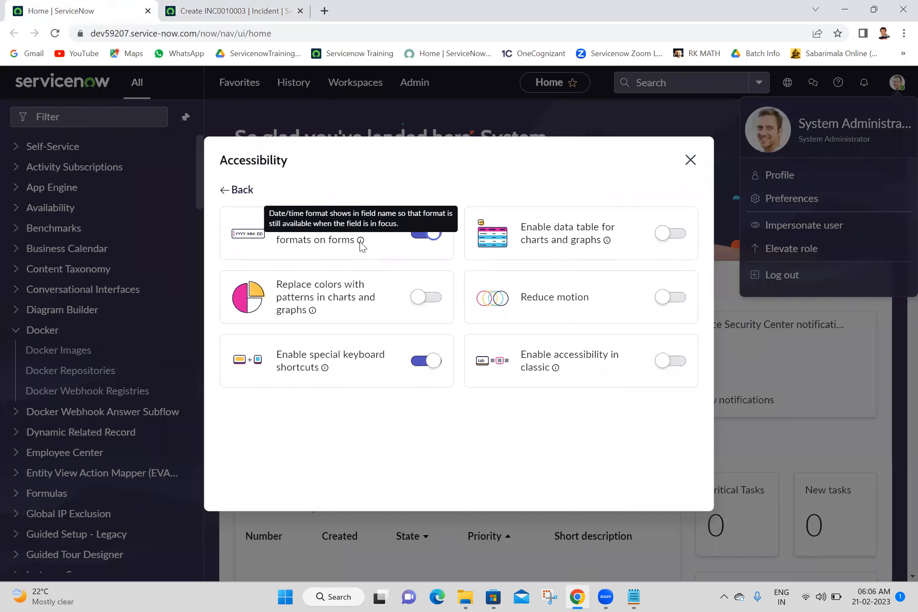
pyautogui.click(268, 10)
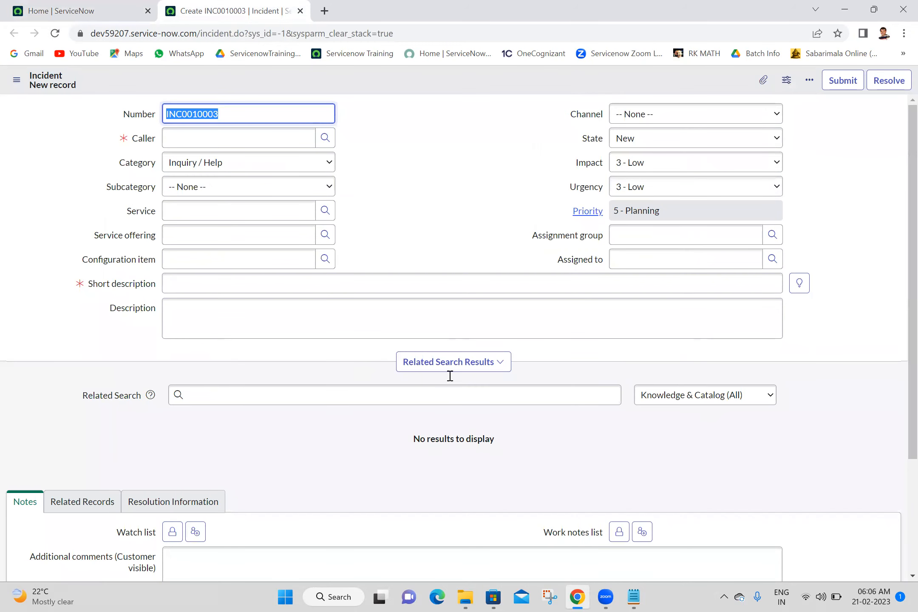
pyautogui.scroll(-3, 898, 531)
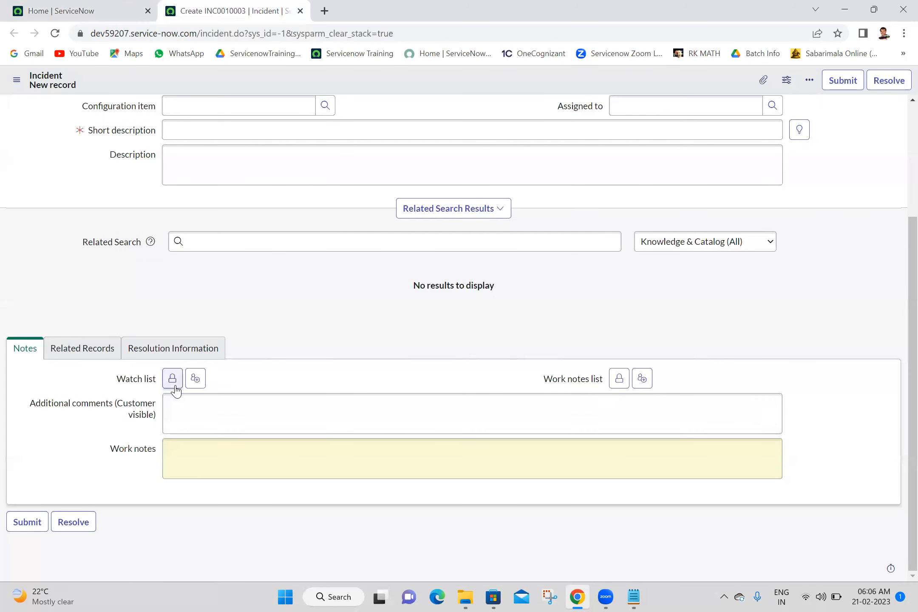
pyautogui.click(185, 351)
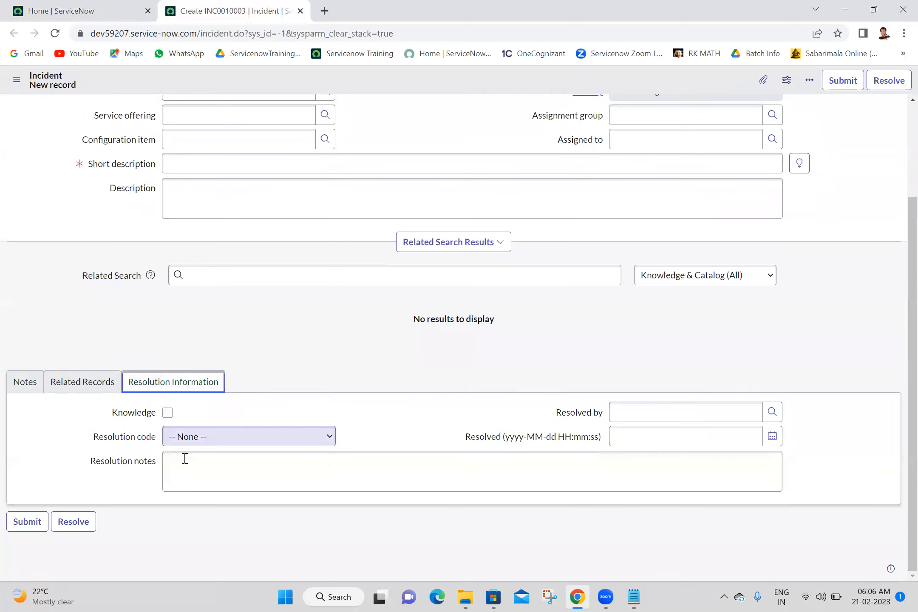
pyautogui.click(772, 438)
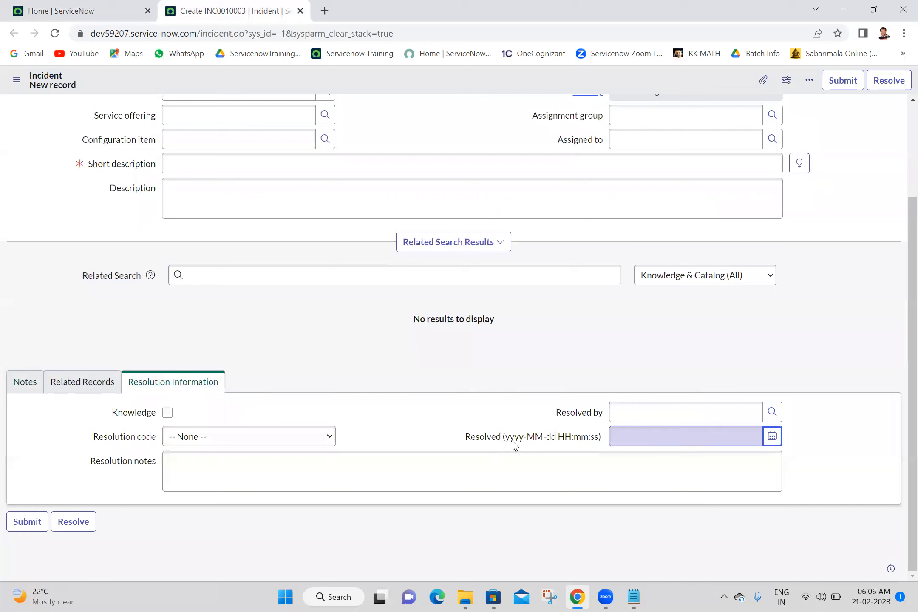
pyautogui.click(543, 441)
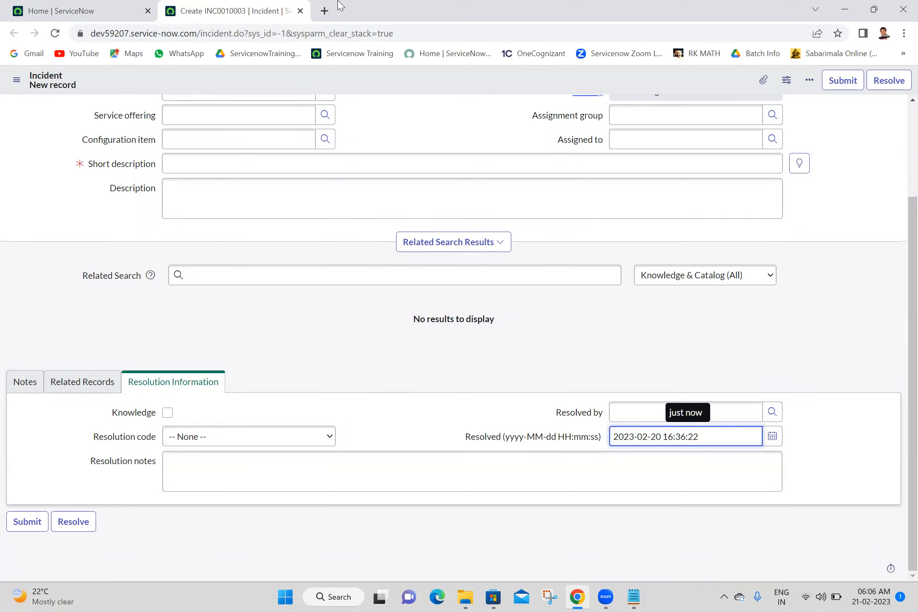
# Step: Disable "Show date and time formats on forms" and reload the incident form, discarding its changes, to check the Resolved field's label
pyautogui.click(71, 6)
pyautogui.click(422, 234)
pyautogui.click(232, 11)
pyautogui.click(54, 33)
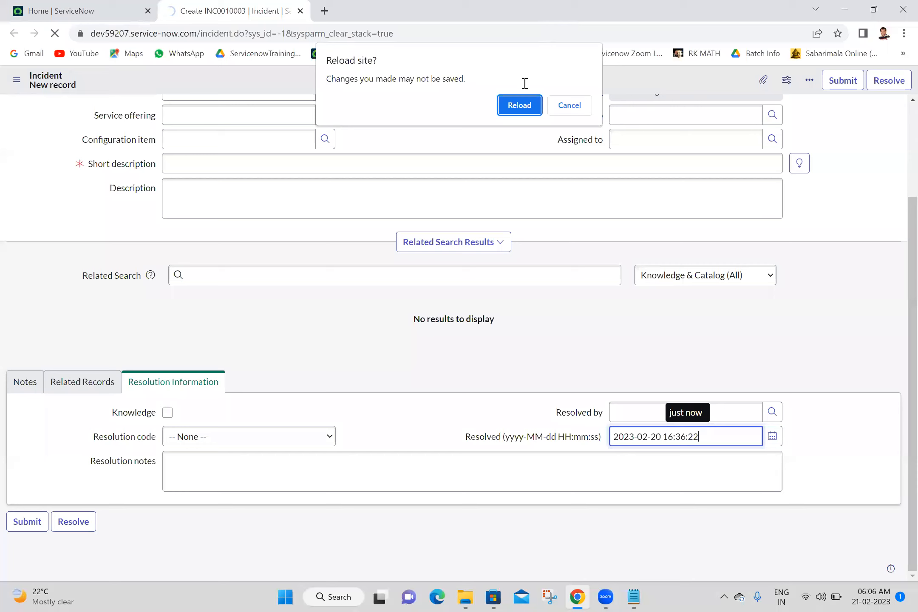
pyautogui.click(516, 107)
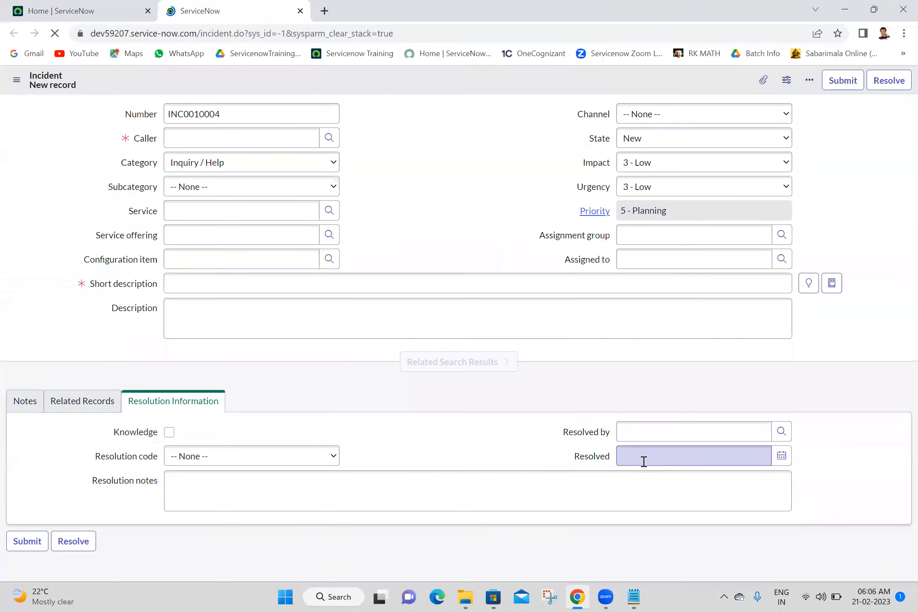
pyautogui.scroll(-2, 584, 445)
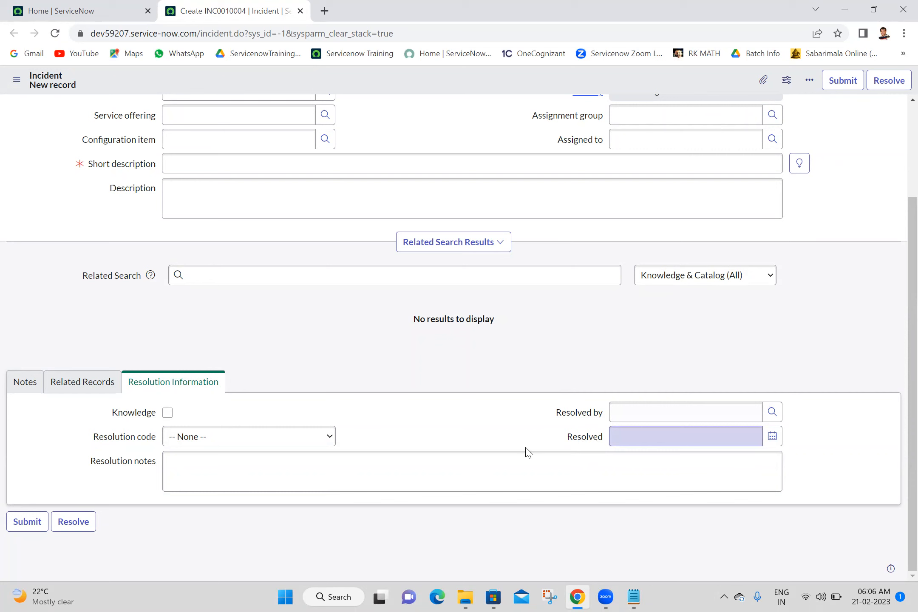
pyautogui.click(139, 5)
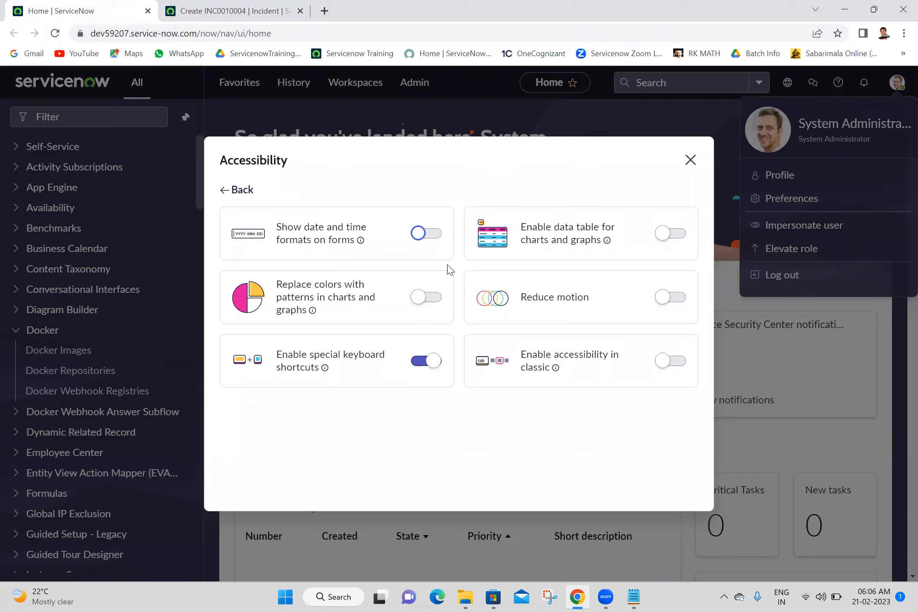
# Step: Turn the Reduce motion option in the Accessibility preferences on and back off
pyautogui.moveTo(317, 313)
pyautogui.moveTo(618, 244)
pyautogui.click(678, 300)
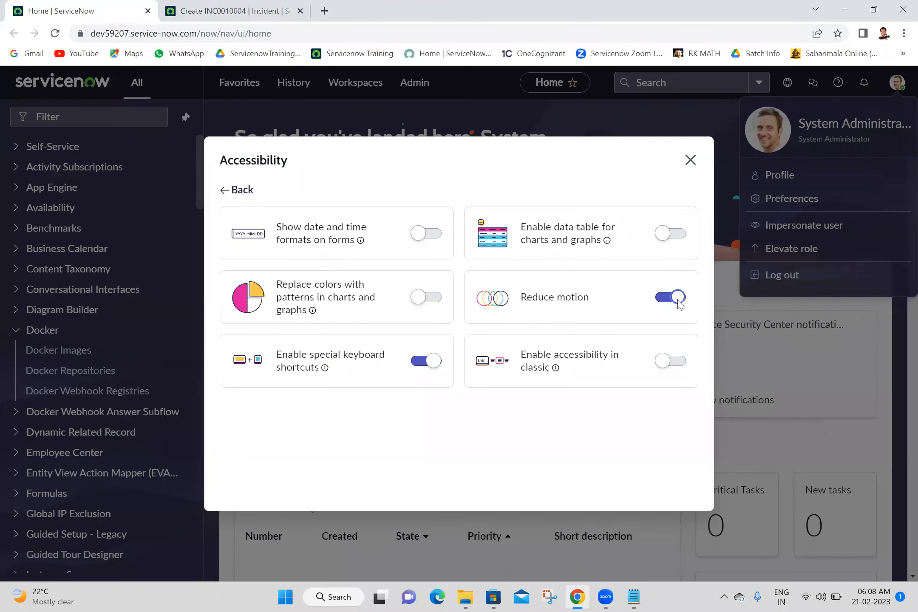
pyautogui.click(660, 301)
# Step: Return to the preference categories and review the general settings and delivery channels of the Notifications preferences
pyautogui.click(236, 192)
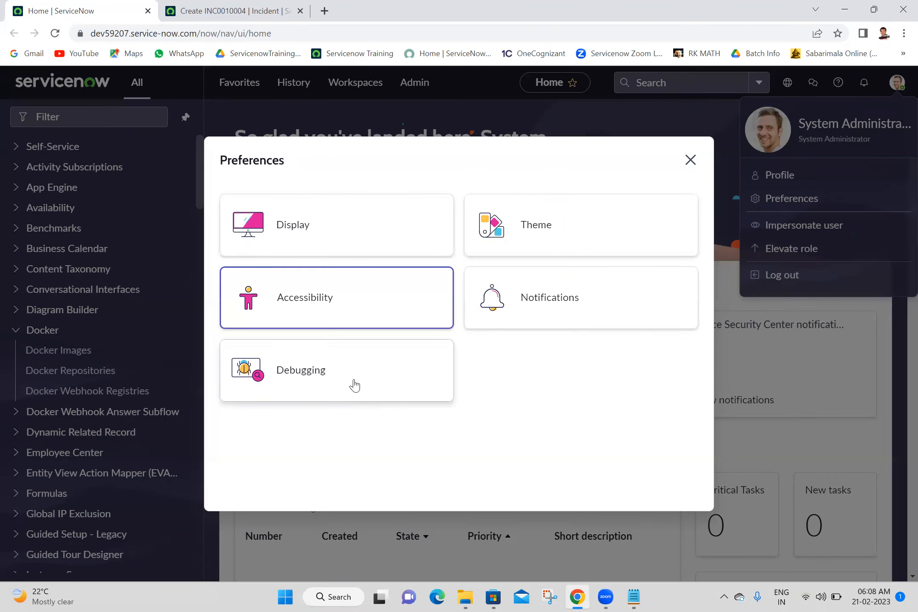
pyautogui.click(601, 298)
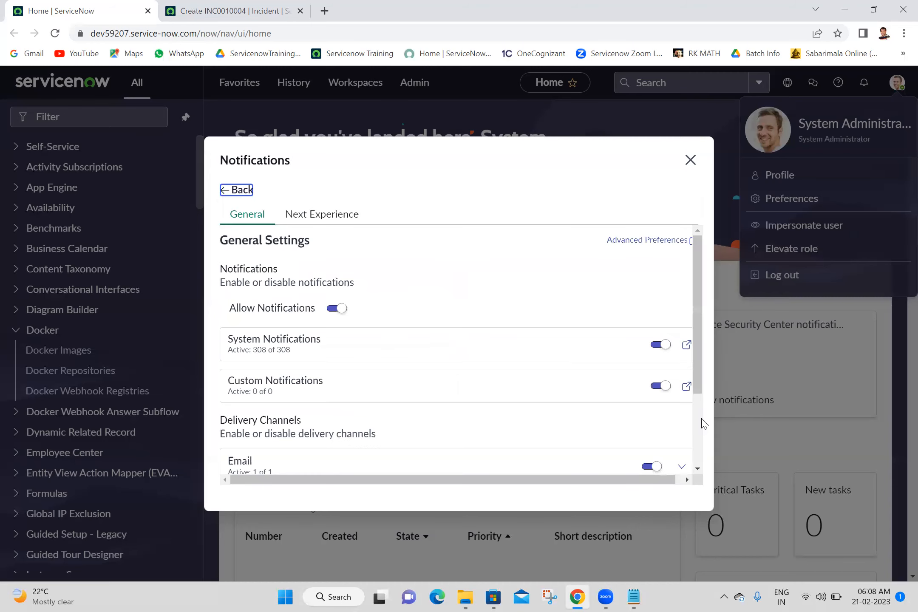
pyautogui.scroll(-3, 693, 437)
pyautogui.moveTo(701, 330); pyautogui.dragTo(701, 277)
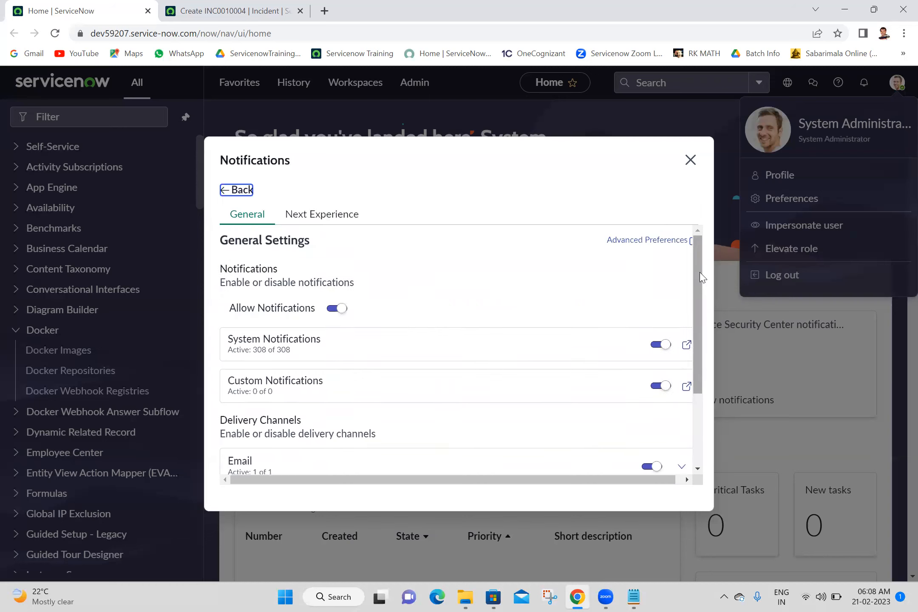
pyautogui.scroll(-3, 692, 424)
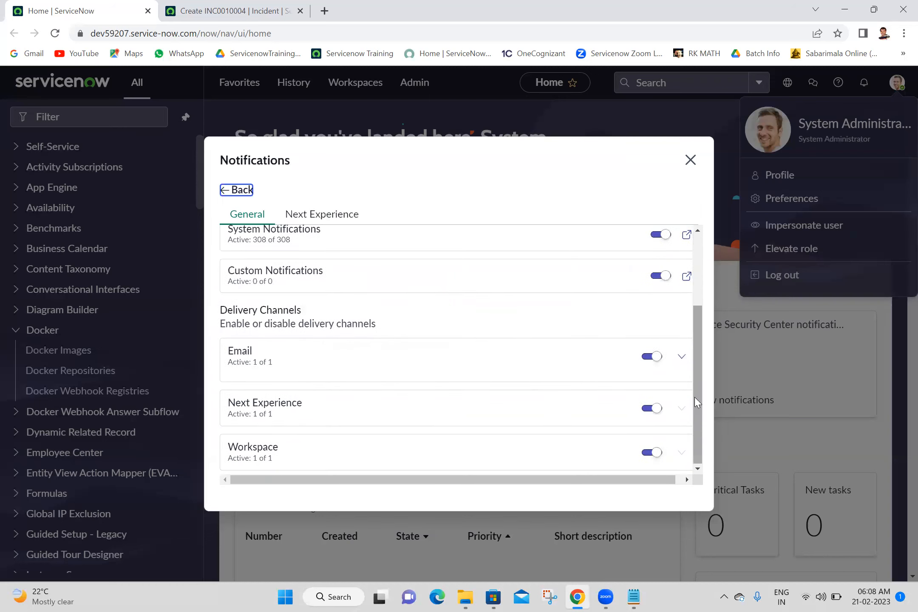
pyautogui.click(694, 261)
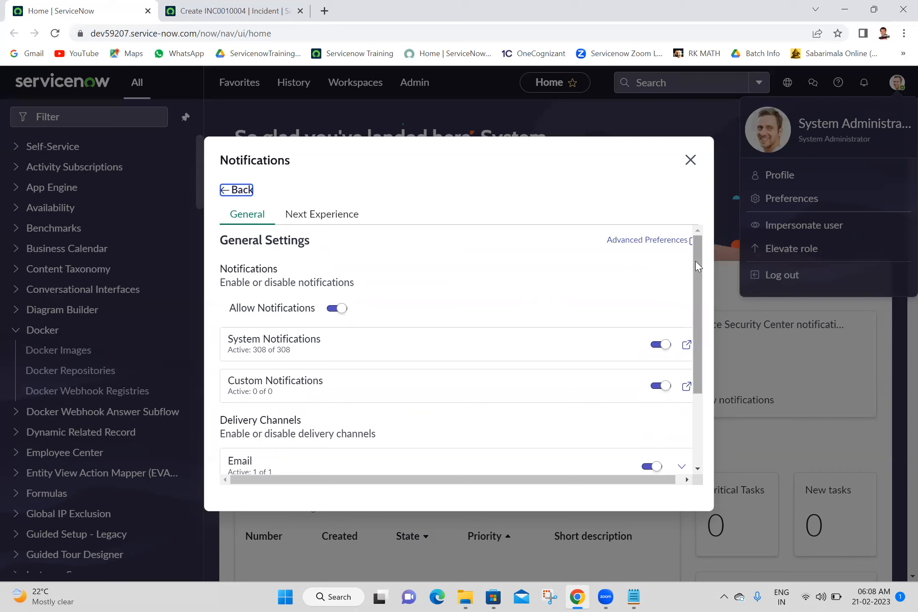
# Step: Look at the Script Debugger from the Debugging preferences, close its window and exit the preferences
pyautogui.click(238, 191)
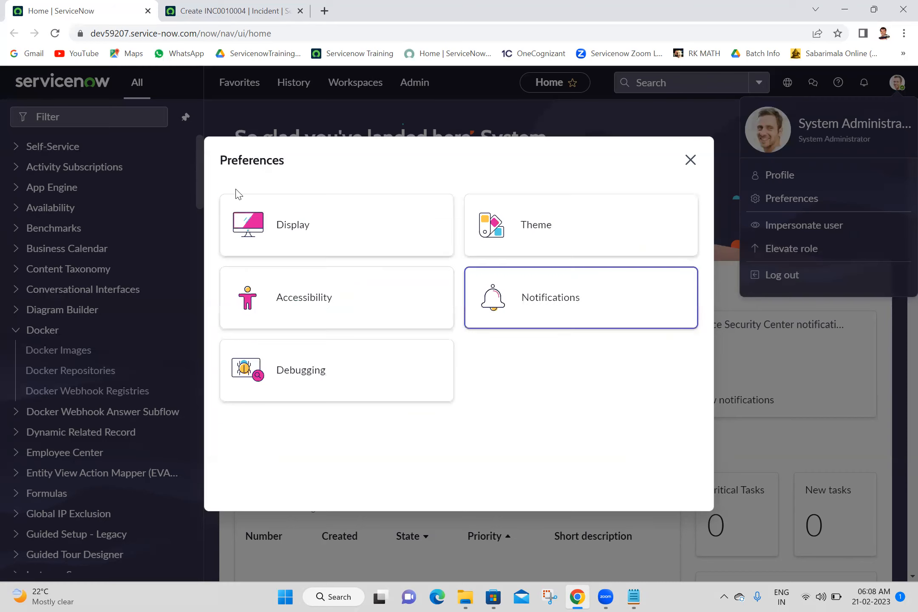
pyautogui.click(309, 376)
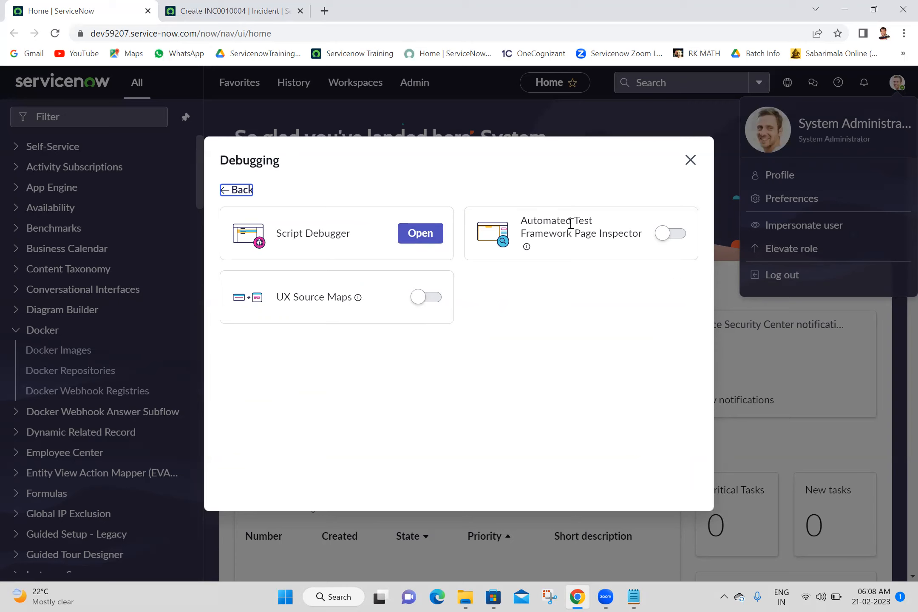
pyautogui.click(416, 236)
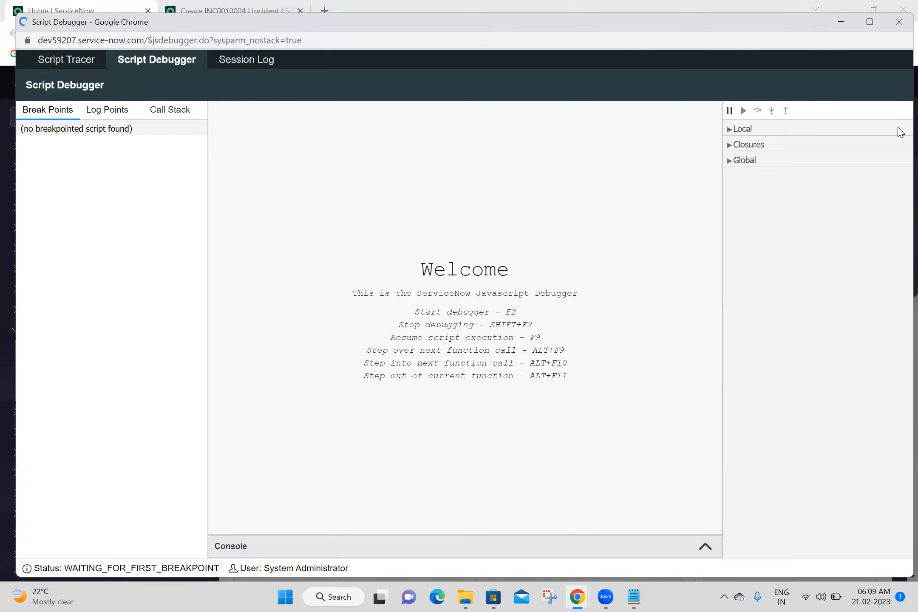
pyautogui.click(899, 22)
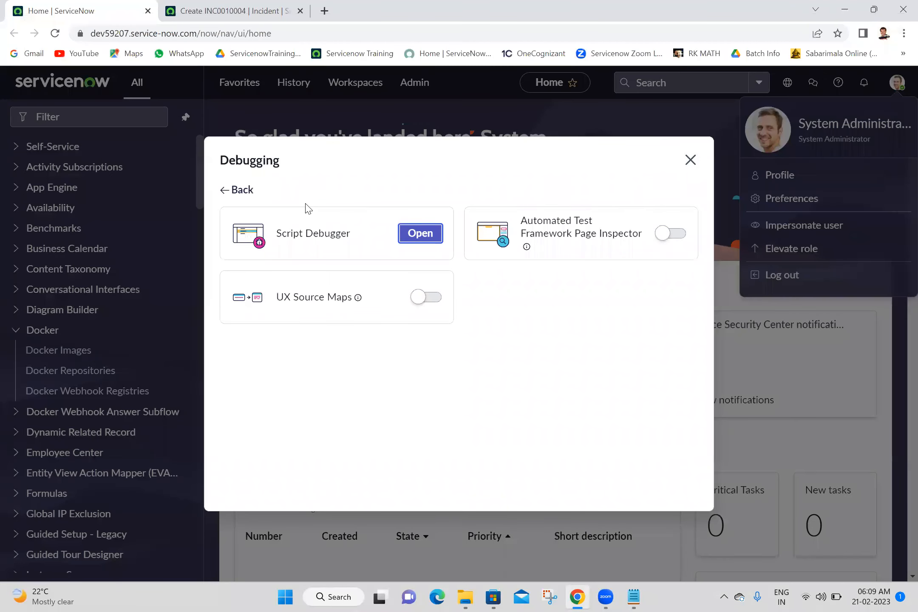
pyautogui.click(228, 193)
pyautogui.click(516, 418)
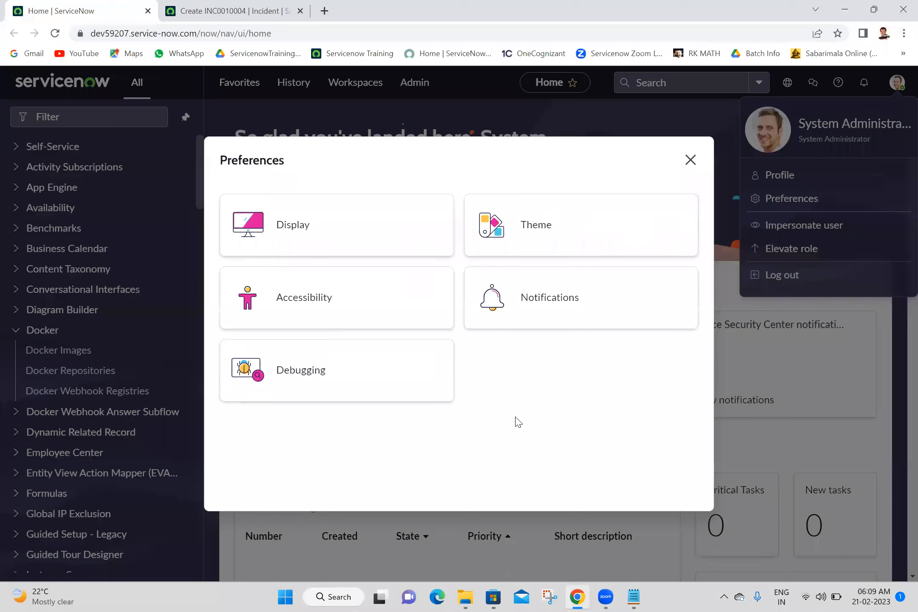
pyautogui.click(692, 164)
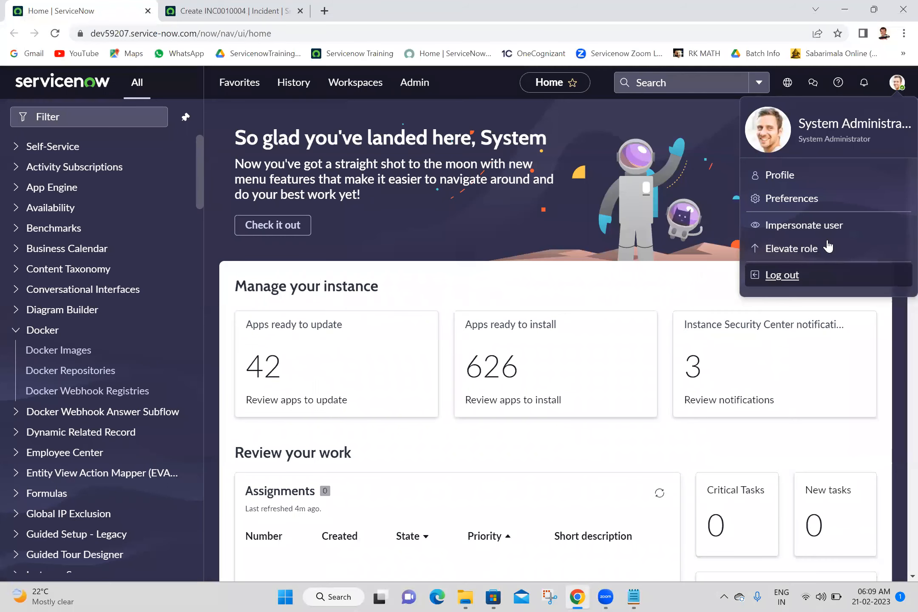
# Step: Impersonate the first user in the user list, and end the impersonation from that user's account
pyautogui.click(779, 229)
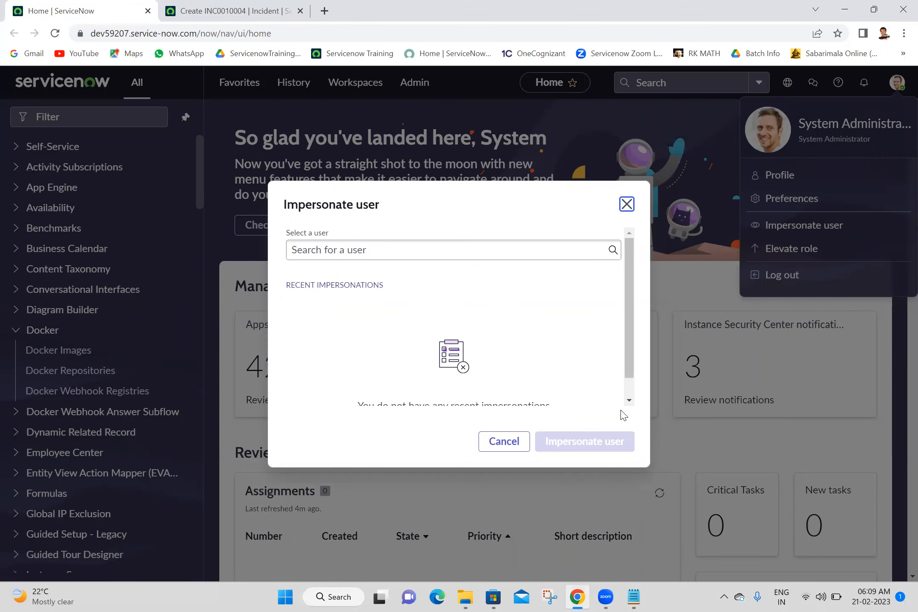
pyautogui.click(628, 400)
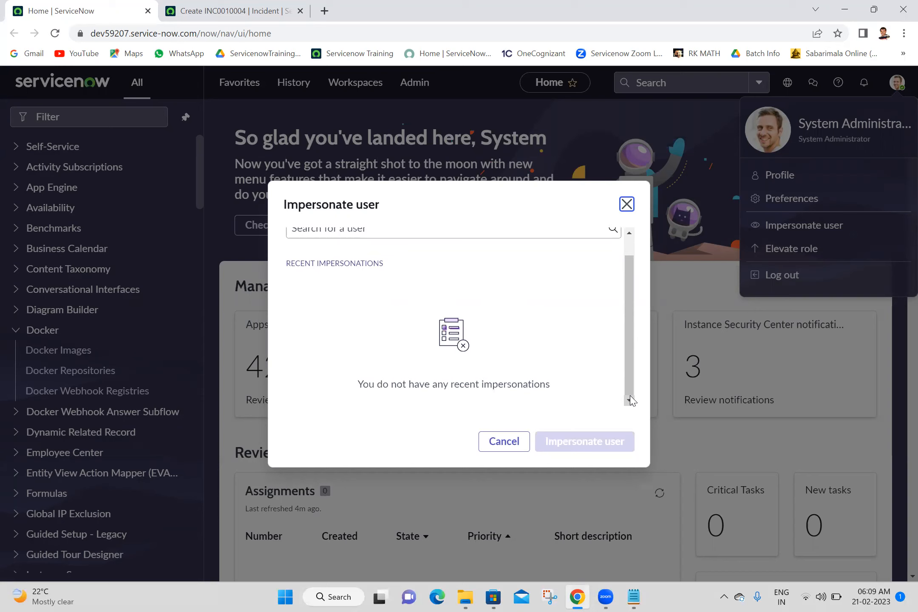
pyautogui.click(412, 230)
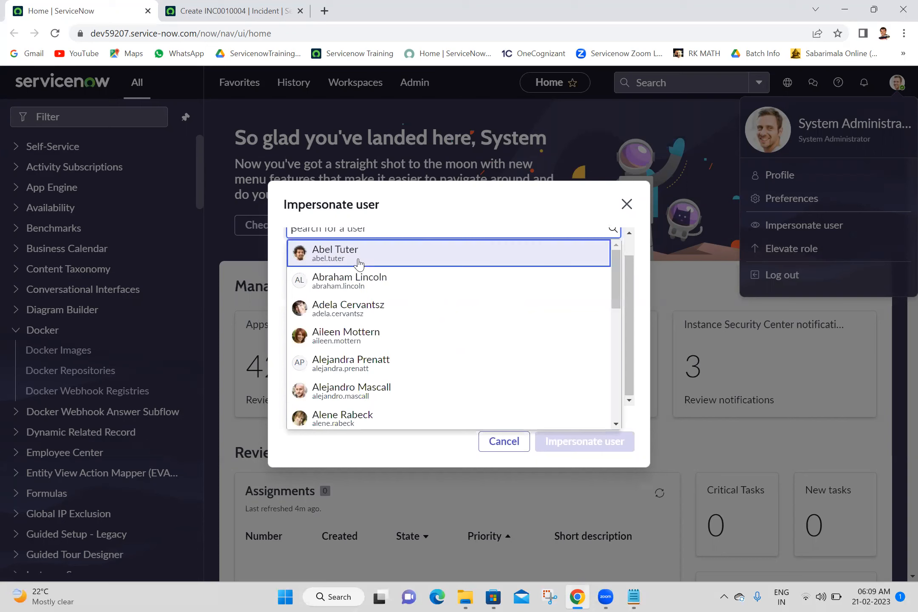
pyautogui.click(381, 258)
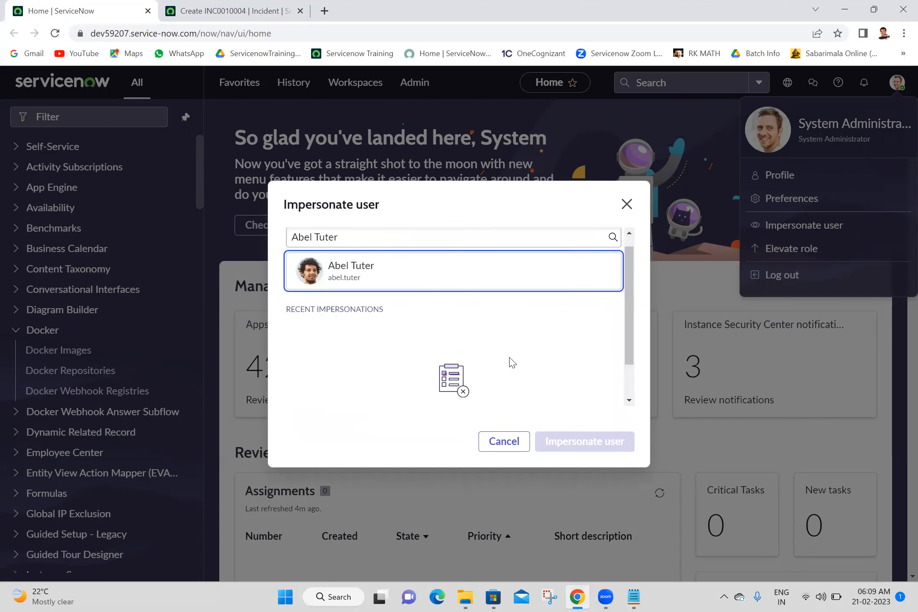
pyautogui.click(454, 286)
pyautogui.click(565, 444)
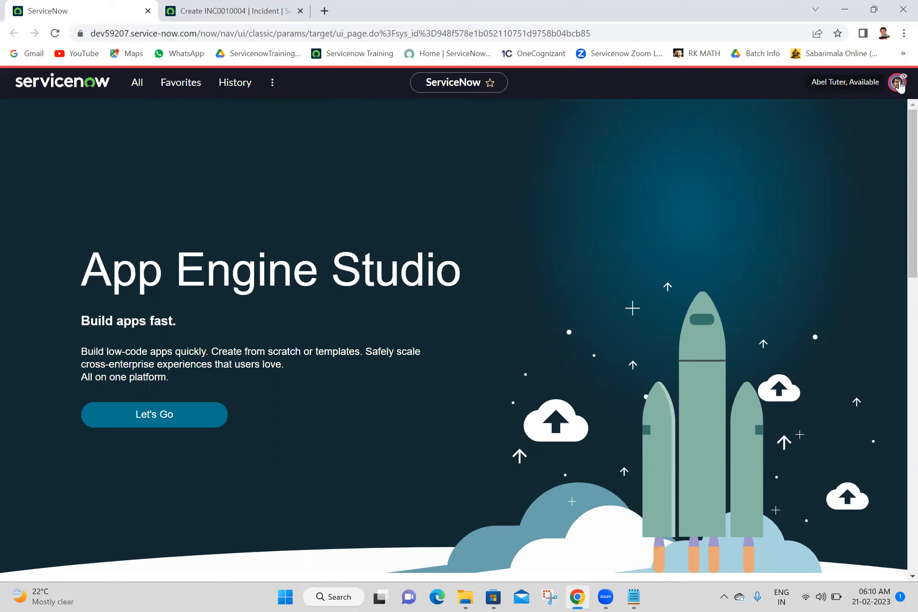
pyautogui.click(898, 83)
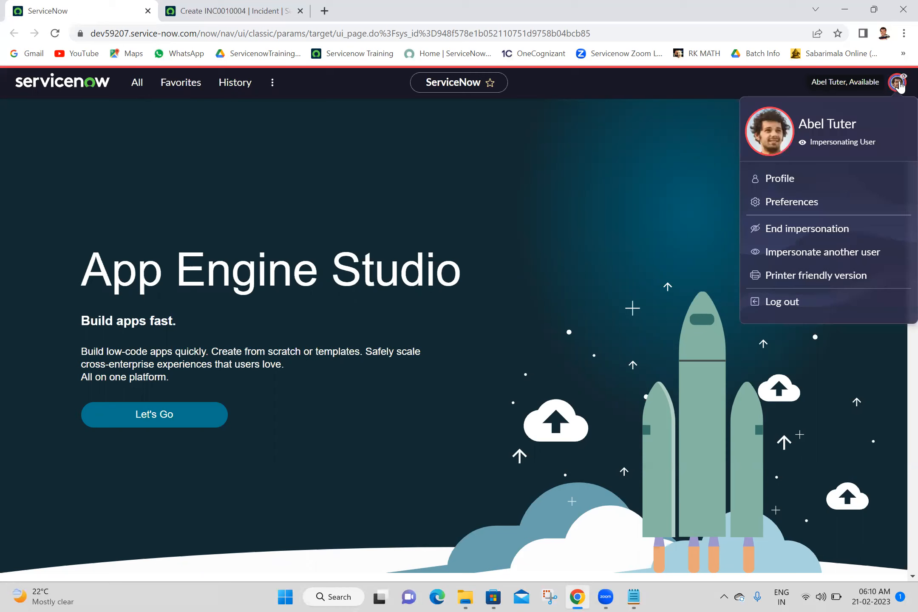
pyautogui.click(805, 231)
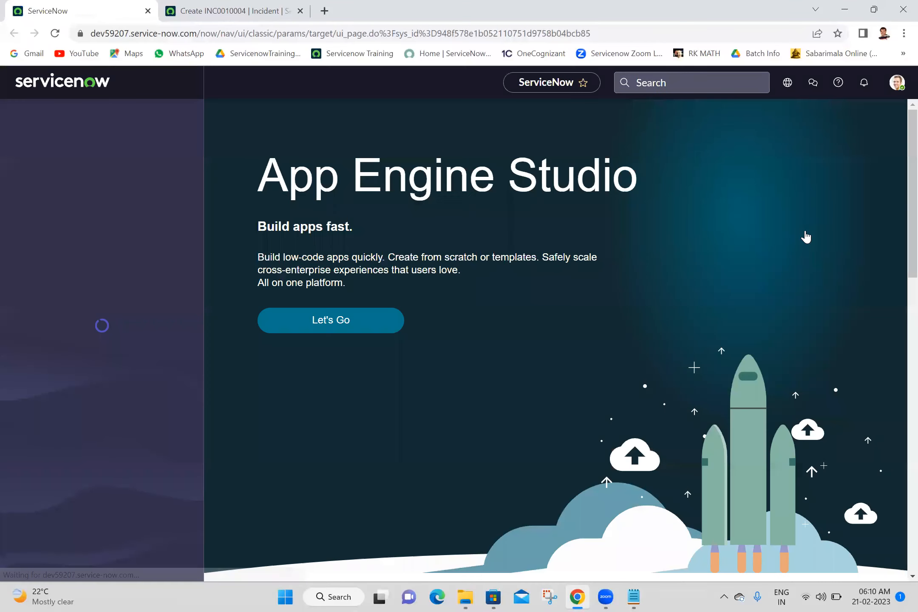
# Step: Impersonate the second user in the user list, dismiss the welcome dialog and end the impersonation
pyautogui.click(899, 84)
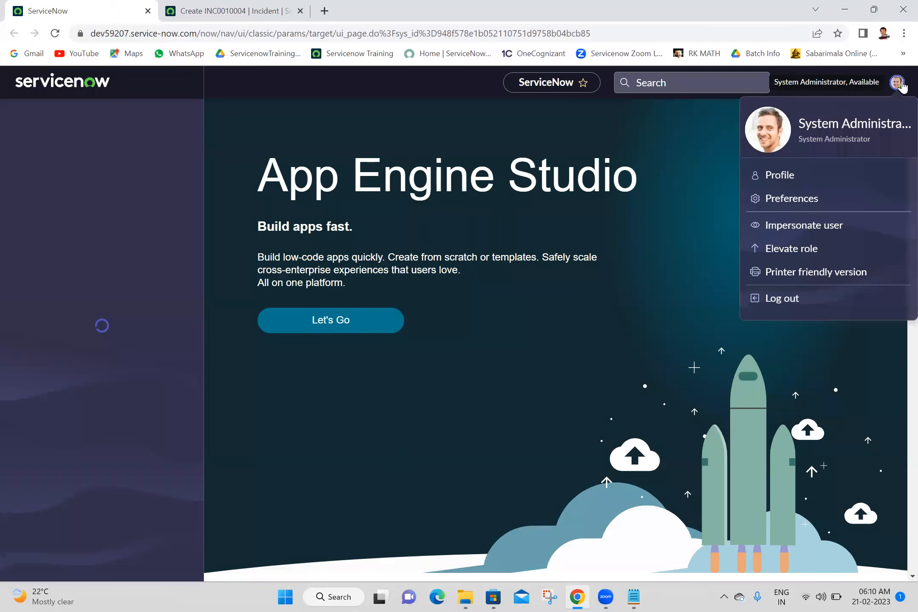
pyautogui.click(813, 228)
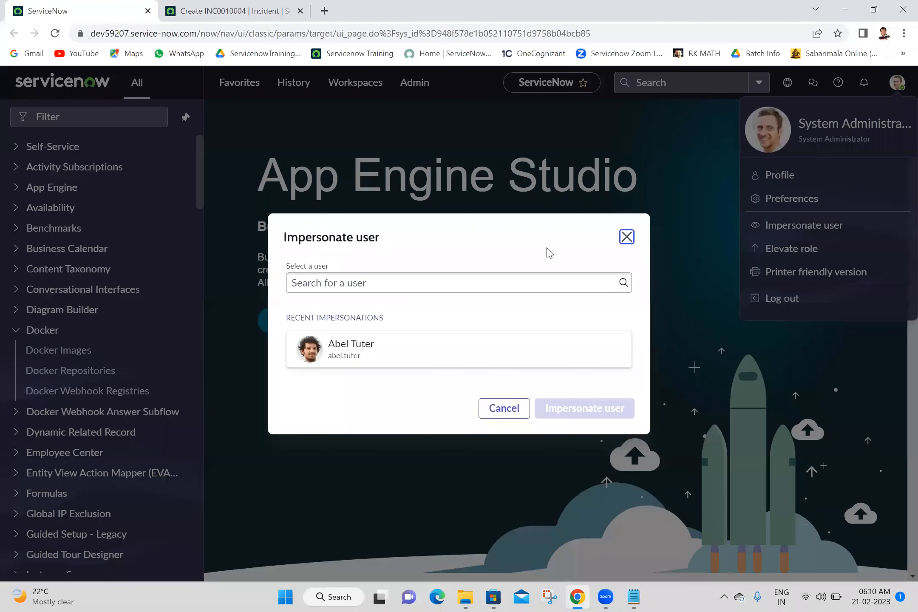
pyautogui.click(380, 275)
pyautogui.click(379, 275)
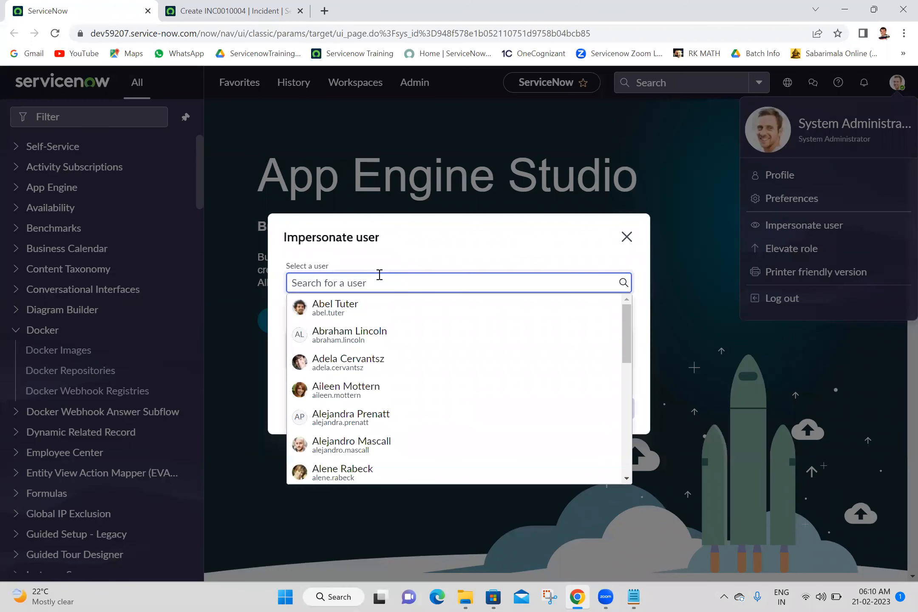
pyautogui.click(357, 335)
pyautogui.click(581, 431)
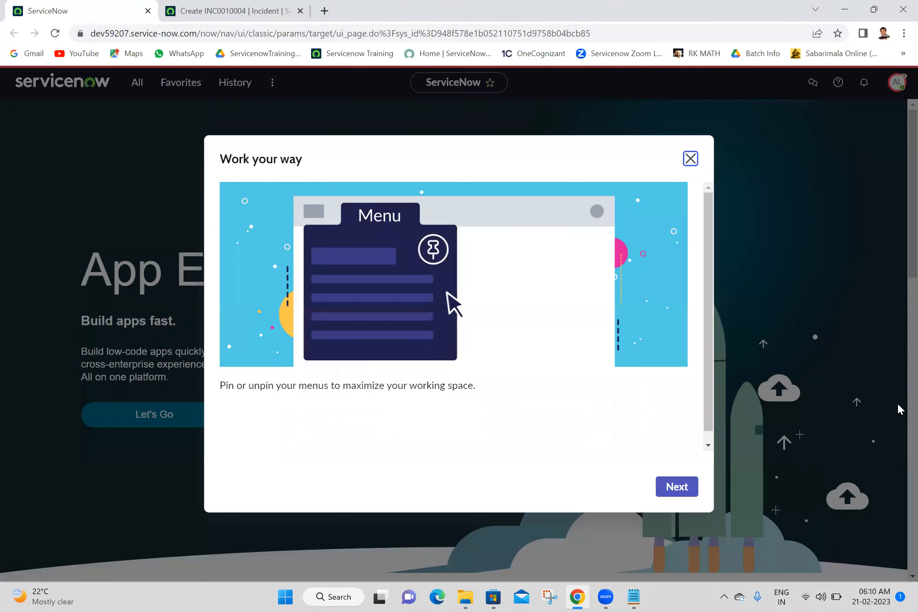
pyautogui.click(685, 158)
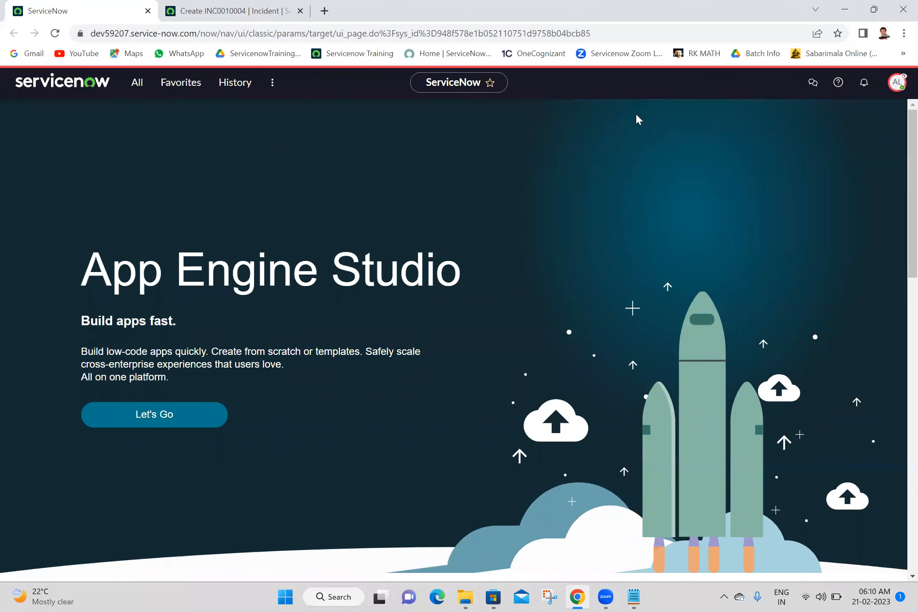
pyautogui.click(900, 85)
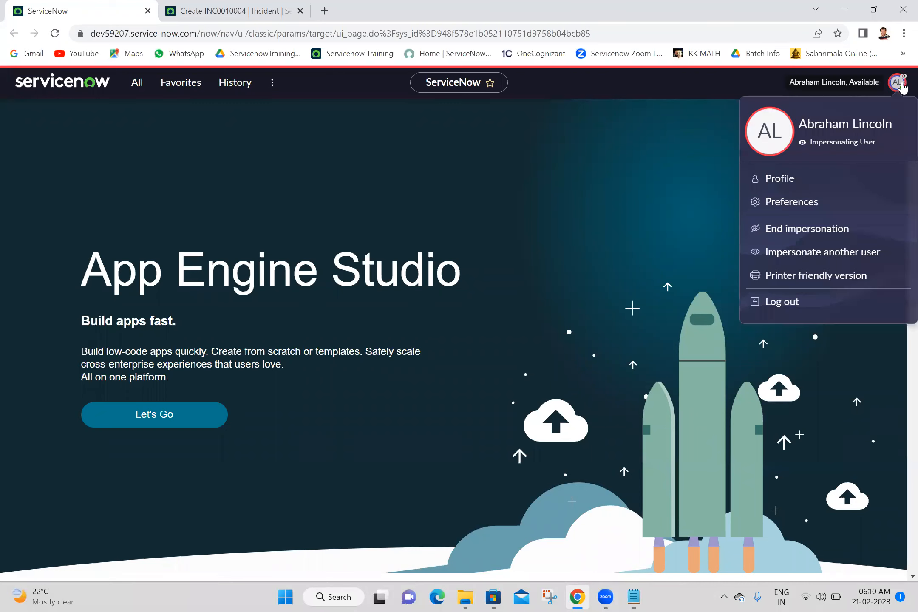
pyautogui.click(804, 228)
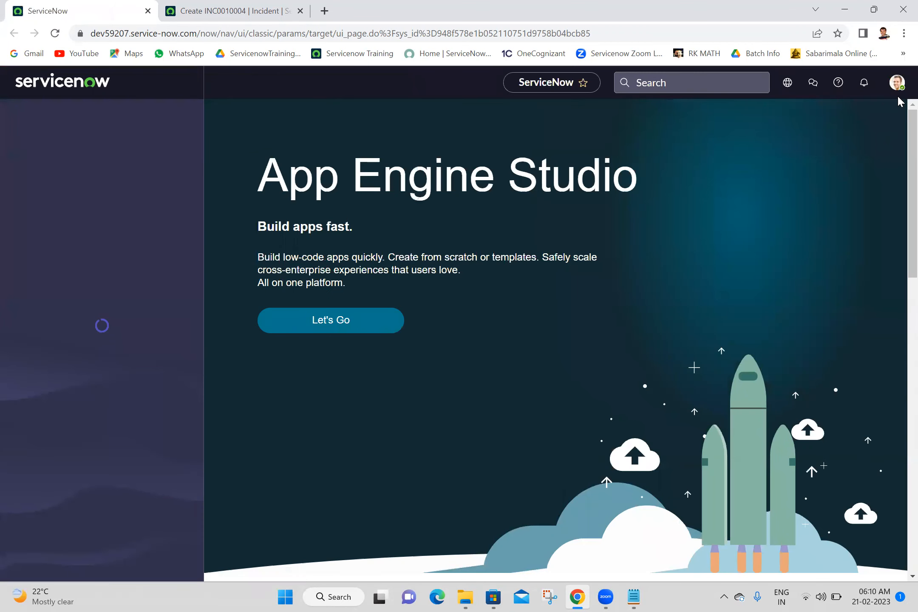
# Step: Elevate the System Administrator account's role by adding the security_admin privilege
pyautogui.click(899, 85)
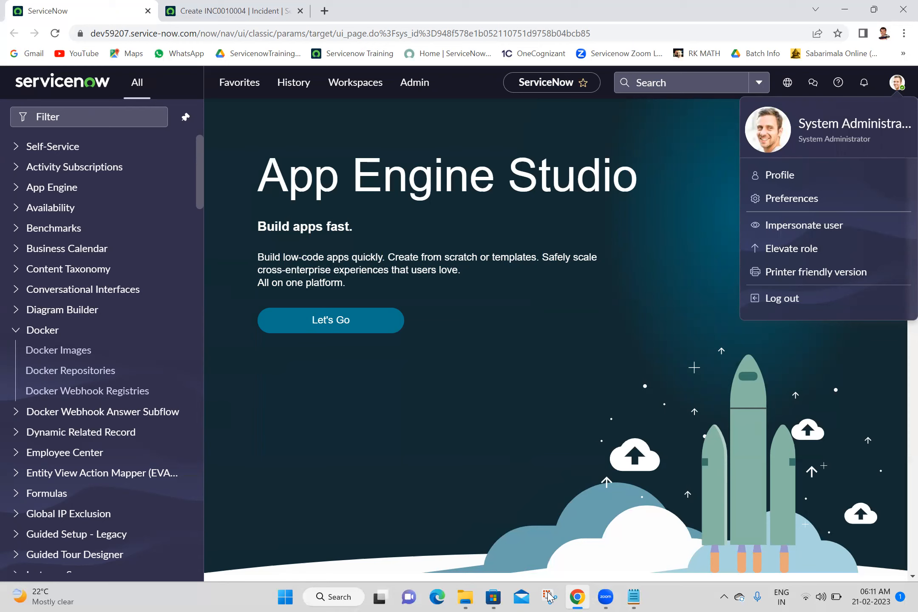
pyautogui.click(804, 252)
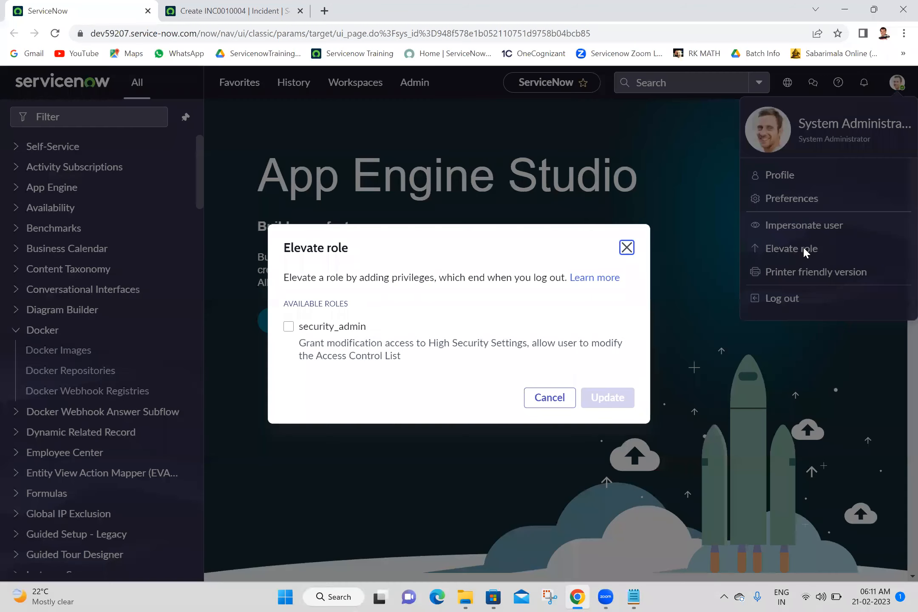
pyautogui.click(293, 327)
pyautogui.click(598, 396)
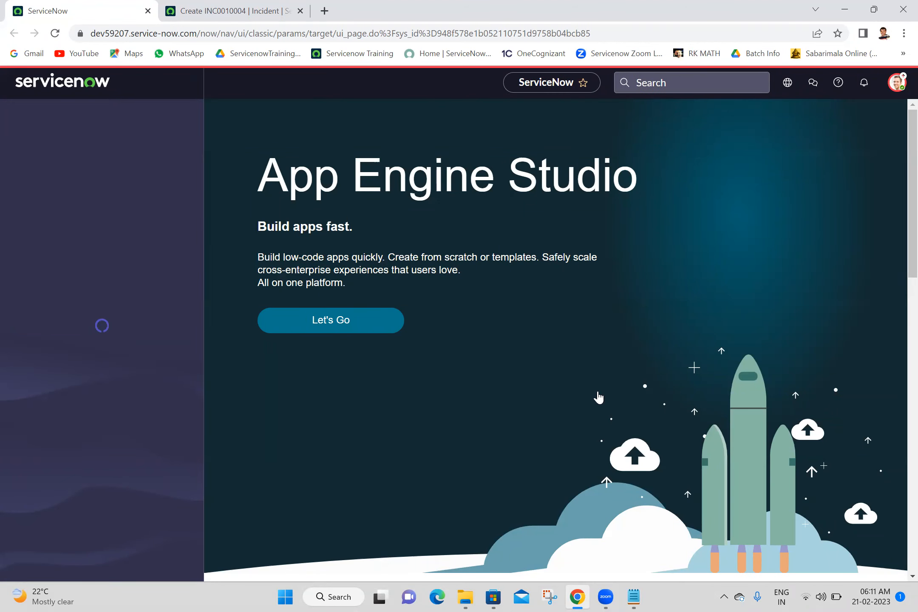
# Step: Remove the elevated security_admin role from the System Administrator account
pyautogui.click(897, 83)
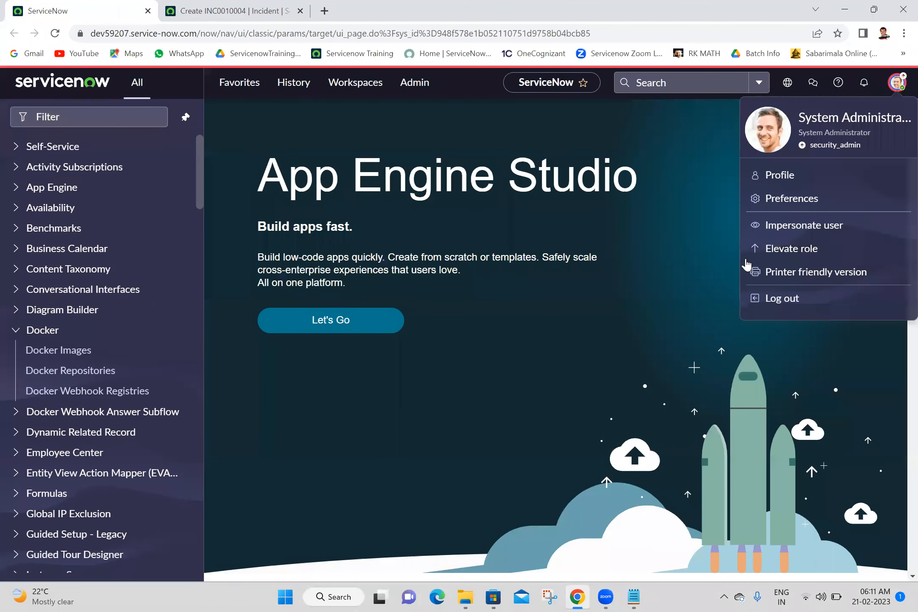
pyautogui.click(785, 251)
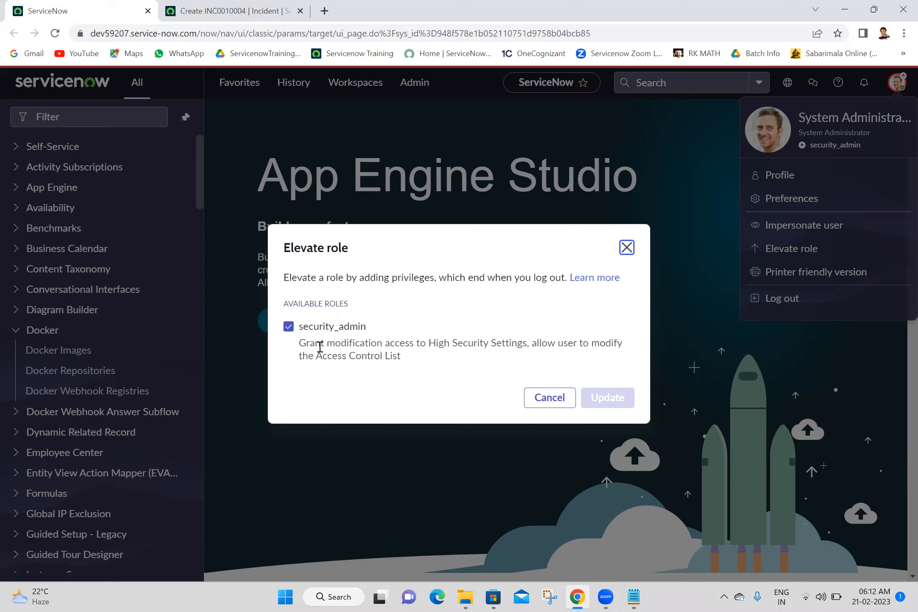
pyautogui.click(289, 326)
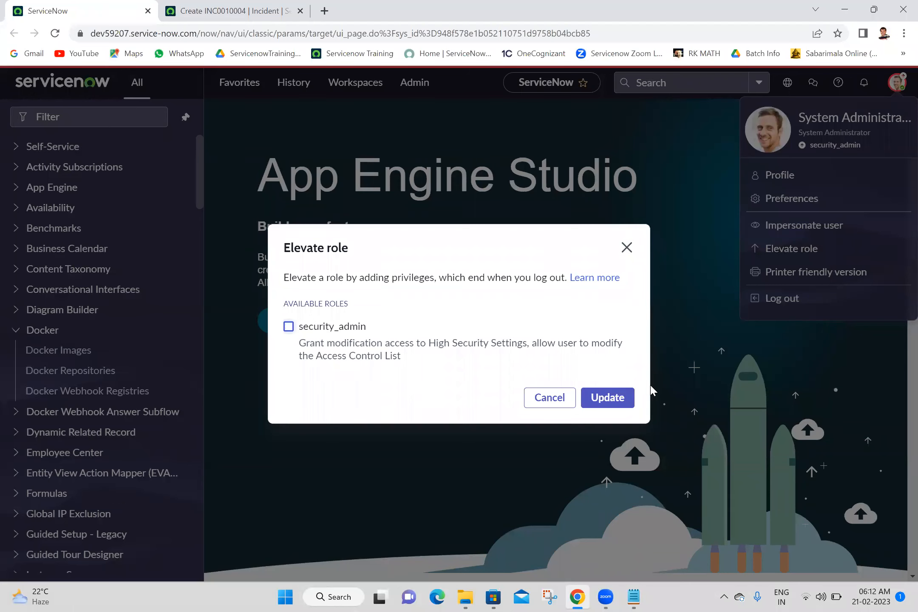
pyautogui.click(618, 401)
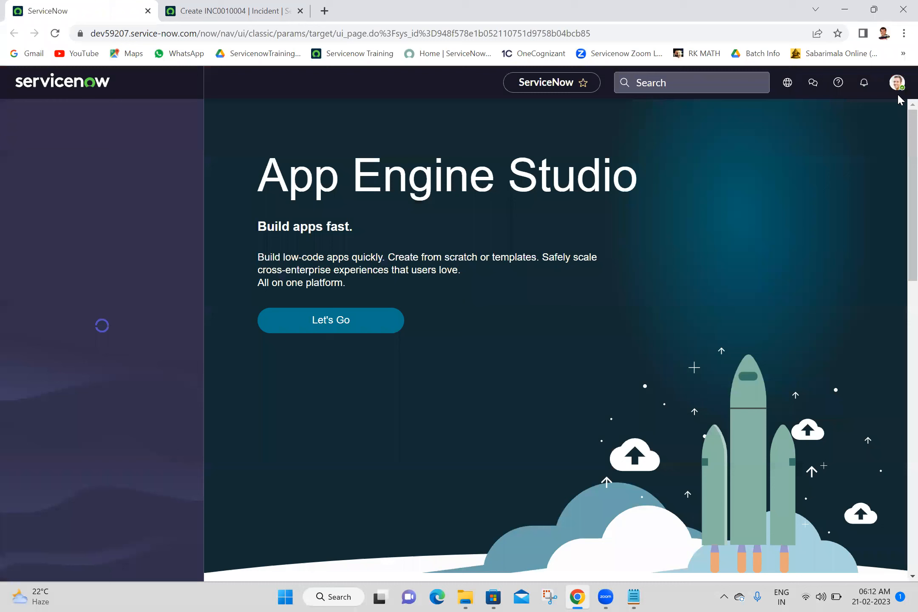
# Step: Open the printer friendly version of the App Engine Studio page from the user options
pyautogui.click(895, 85)
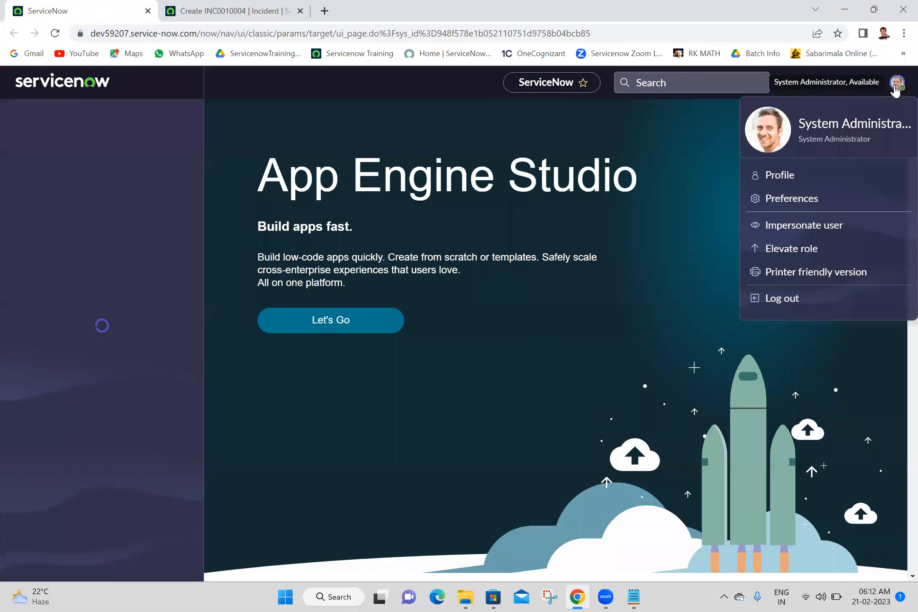
pyautogui.click(815, 278)
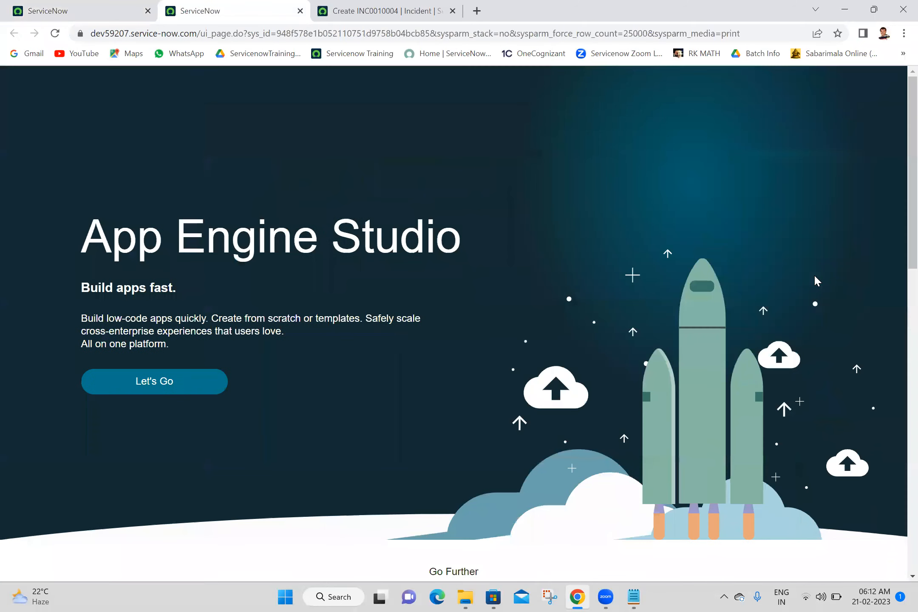
# Step: Look through the printer friendly App Engine Studio page, preview its printout and cancel printing
pyautogui.scroll(-7, 898, 373)
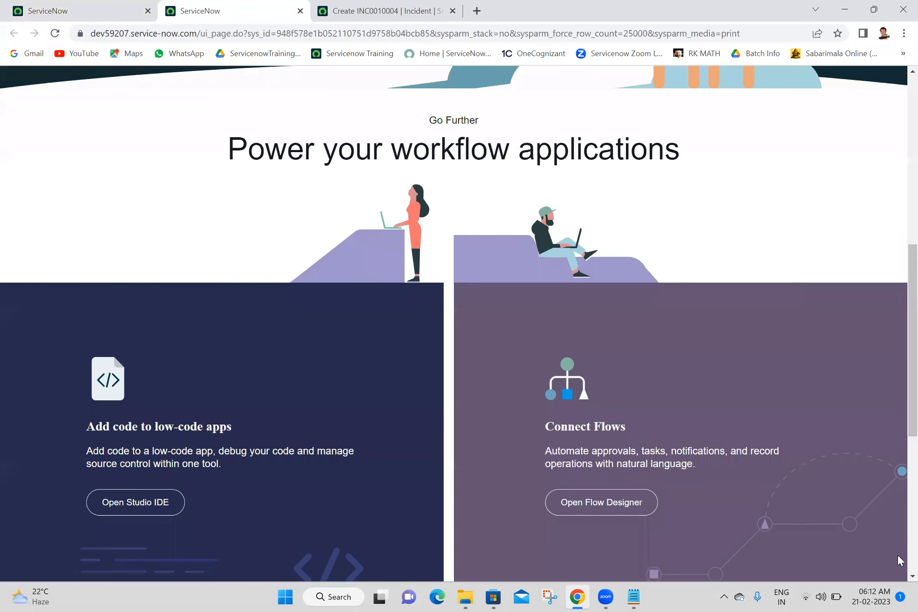
pyautogui.scroll(-6, 897, 520)
pyautogui.scroll(13, 897, 253)
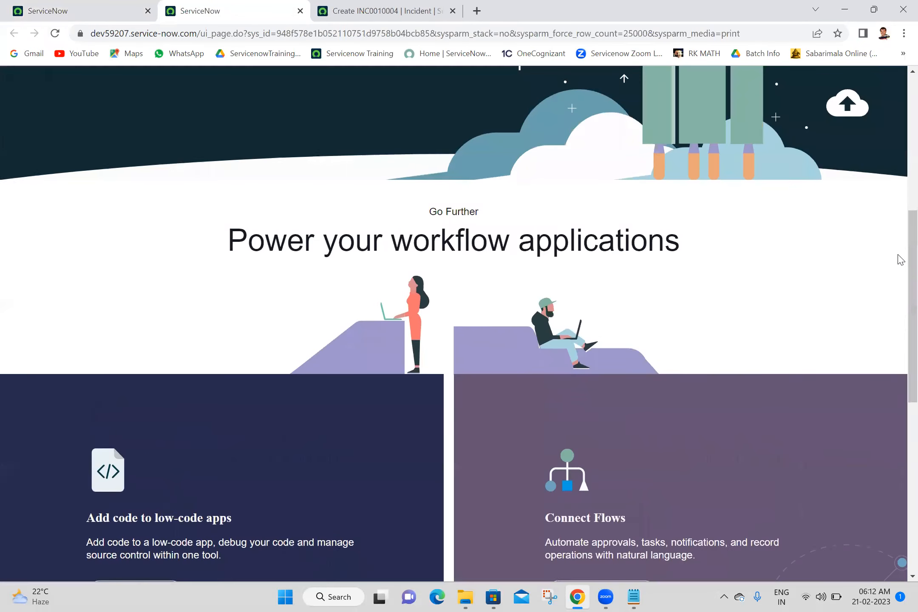
pyautogui.scroll(-13, 899, 111)
pyautogui.scroll(13, 896, 518)
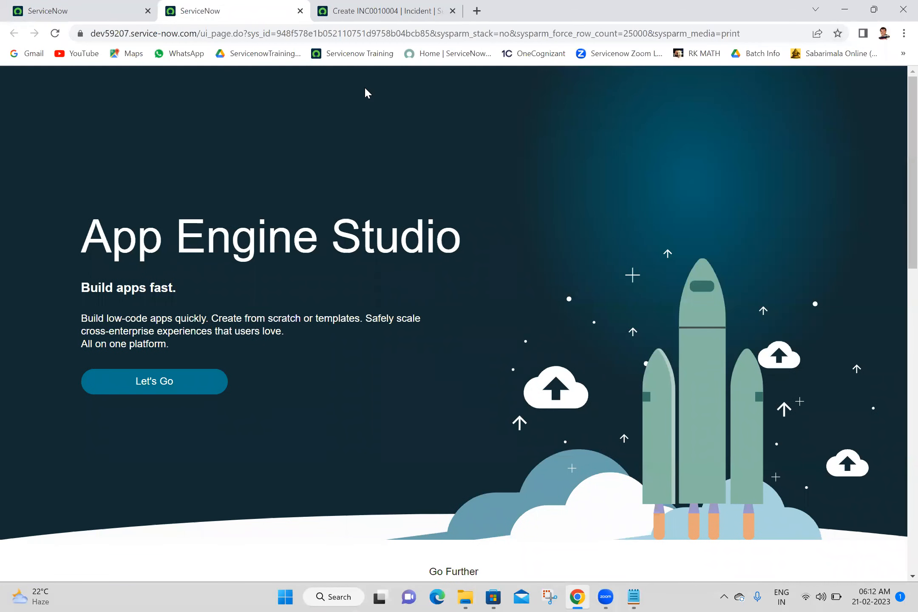
pyautogui.rightClick(373, 147)
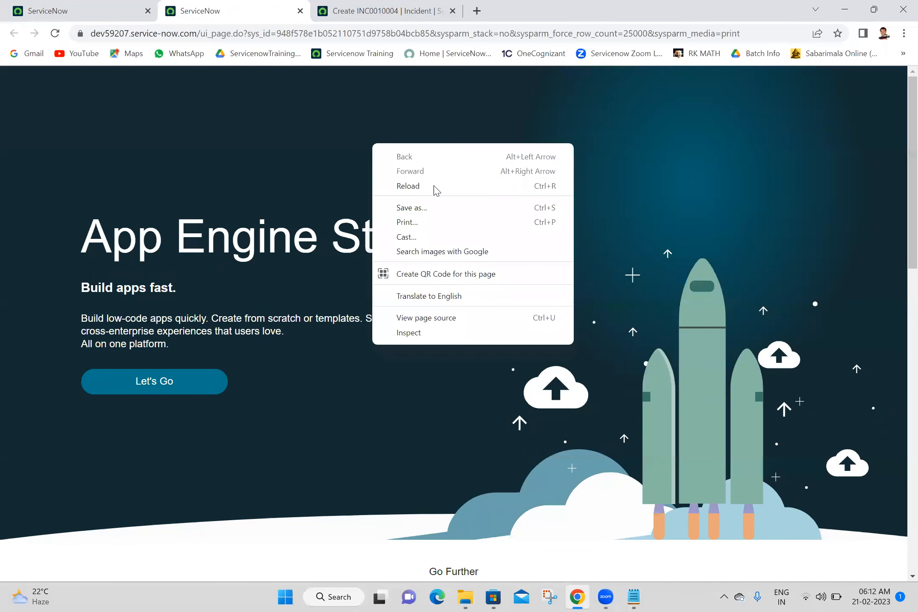
pyautogui.click(429, 227)
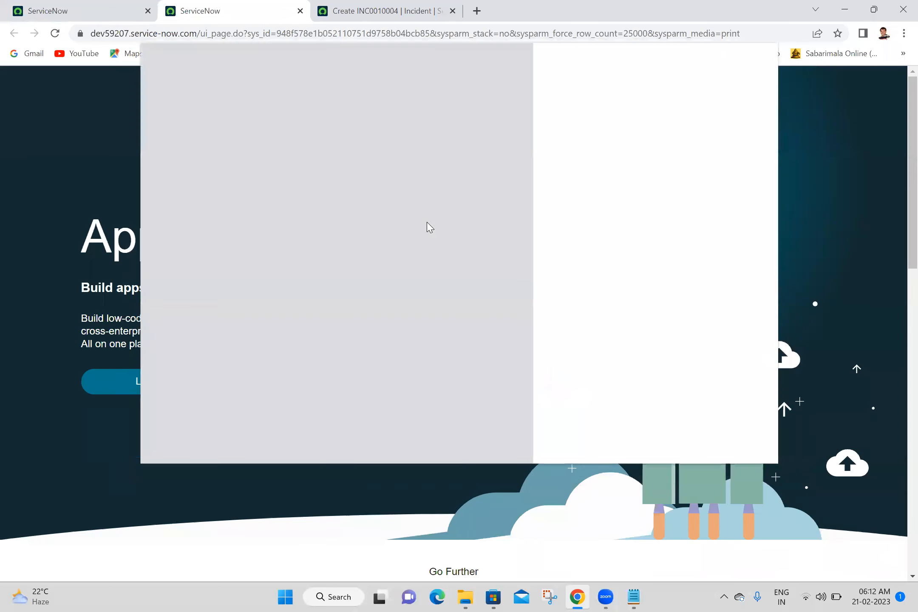
pyautogui.click(524, 315)
pyautogui.moveTo(525, 315); pyautogui.dragTo(533, 146)
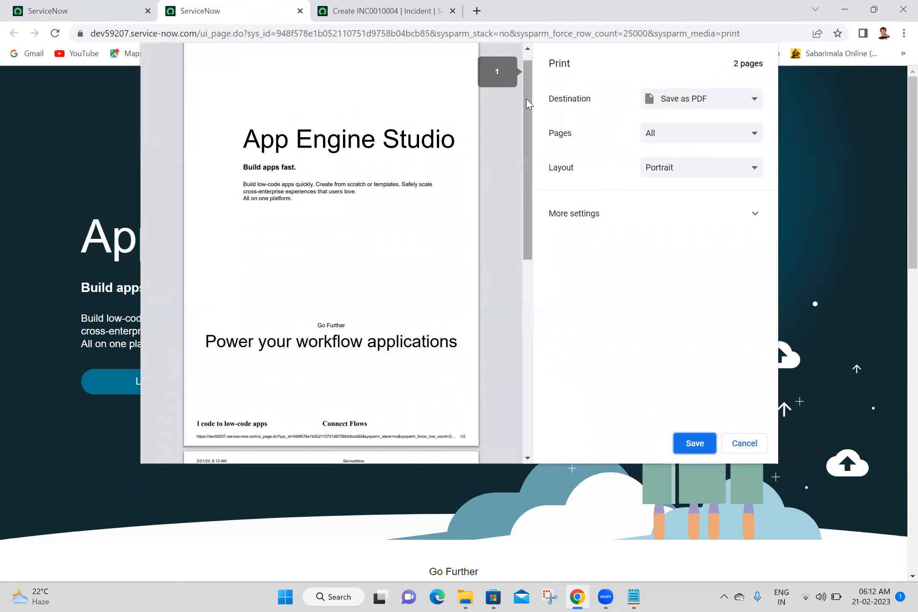
pyautogui.click(527, 385)
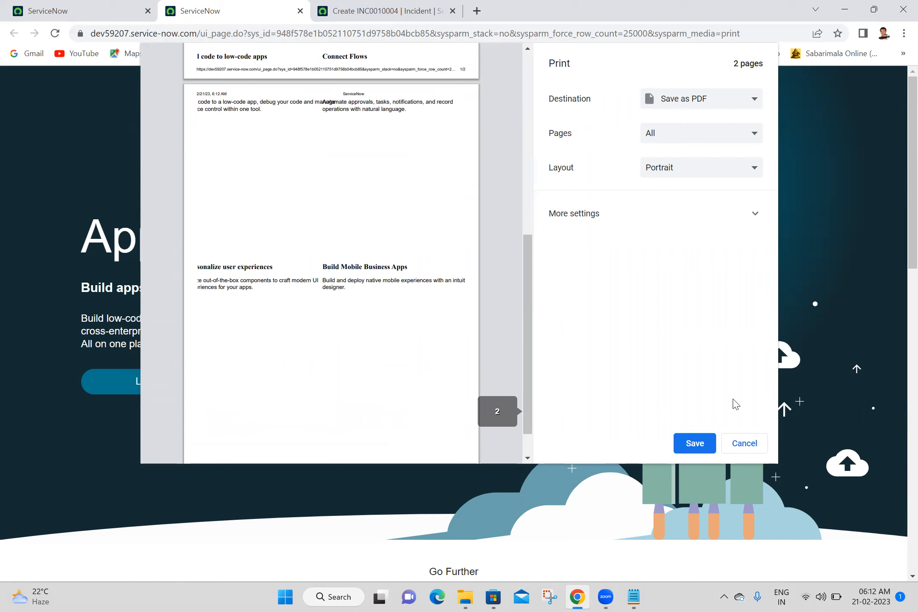
pyautogui.click(744, 443)
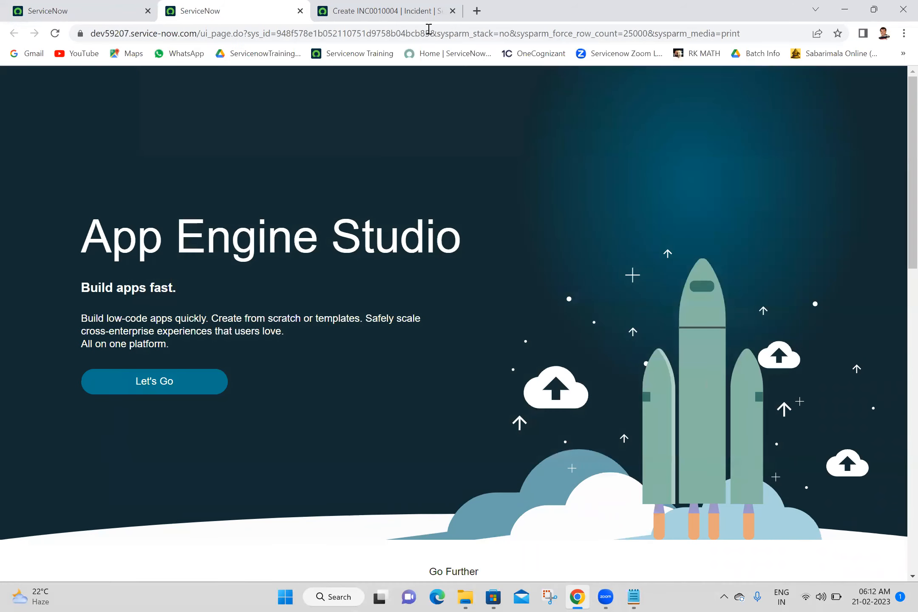
# Step: Close the browser tabs holding the printer friendly page and the new incident form
pyautogui.click(300, 11)
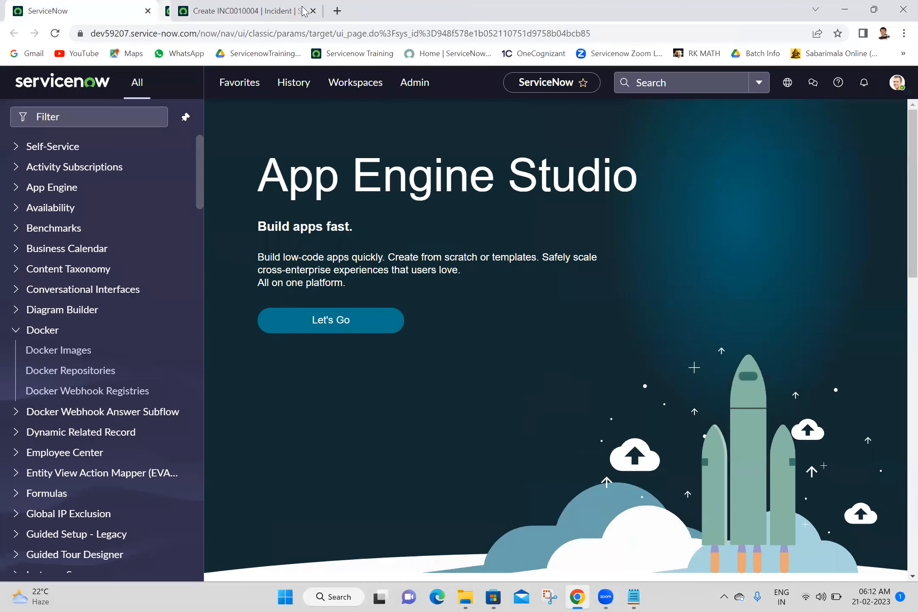
pyautogui.click(300, 10)
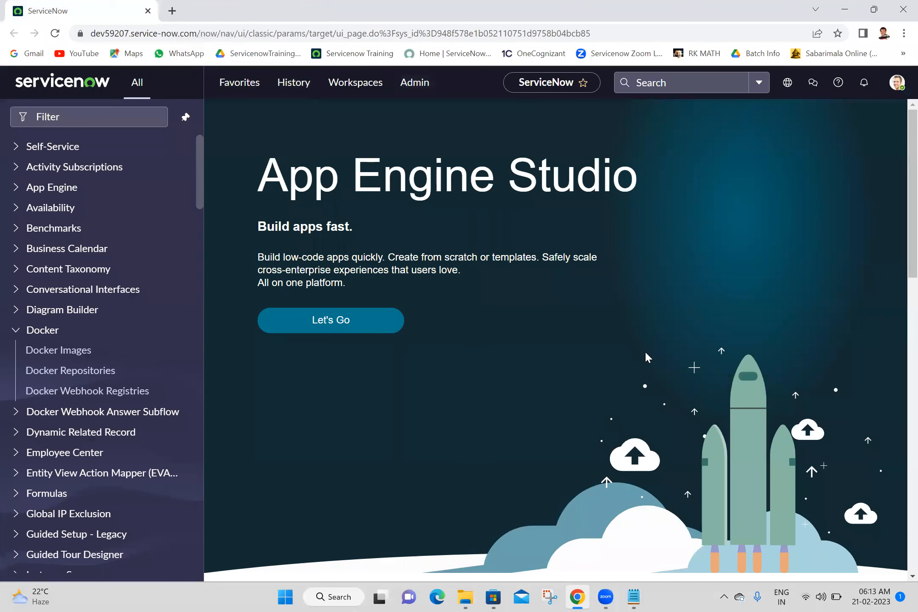
pyautogui.click(897, 84)
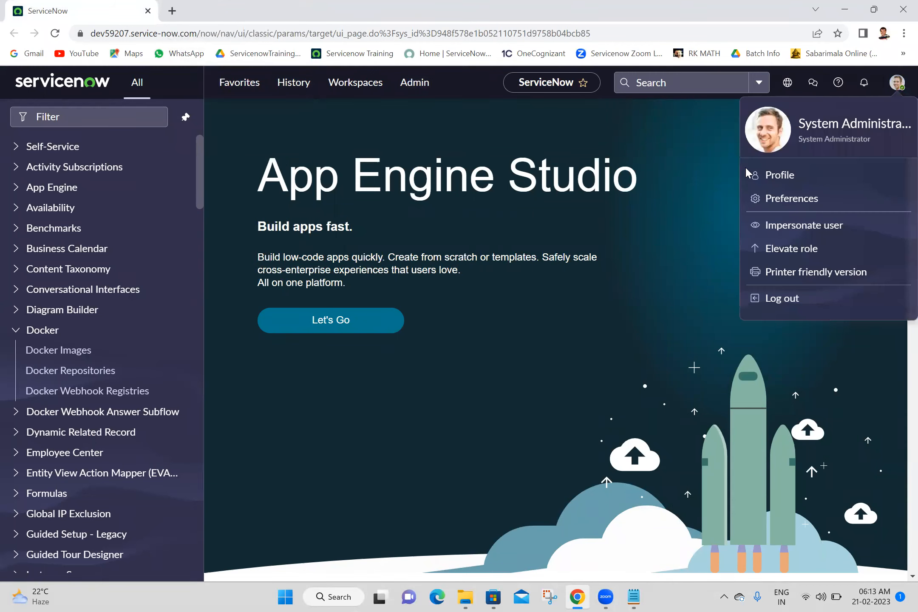
pyautogui.click(575, 347)
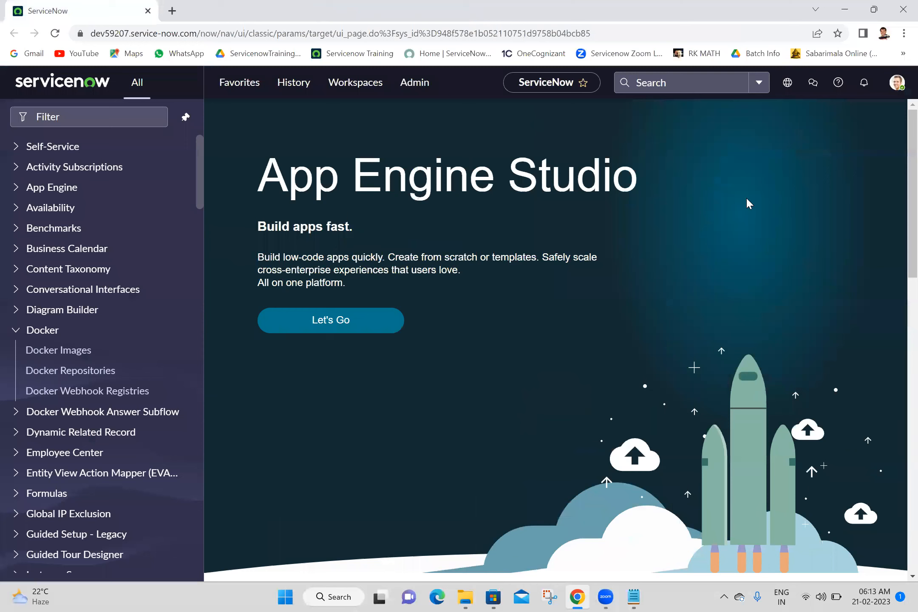
pyautogui.click(897, 84)
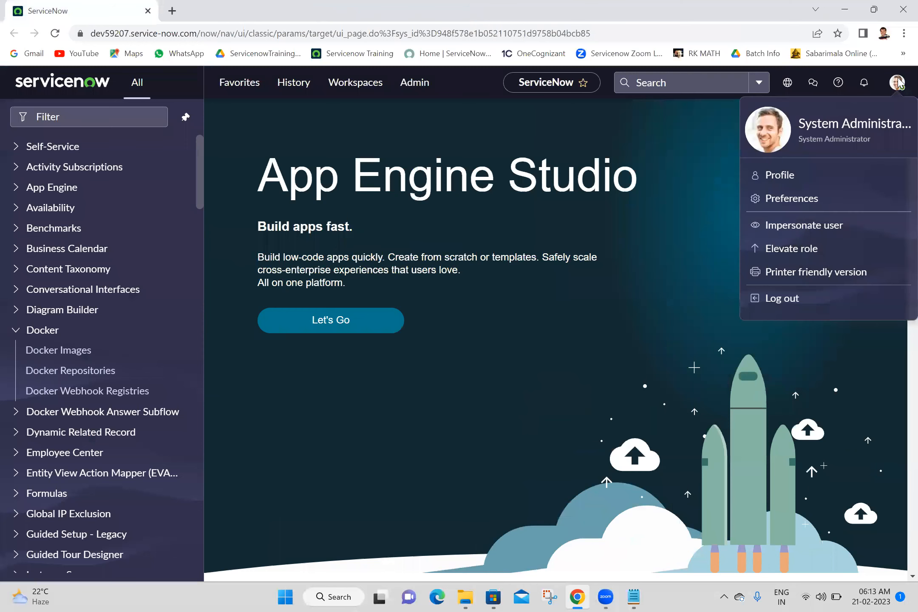
pyautogui.click(603, 333)
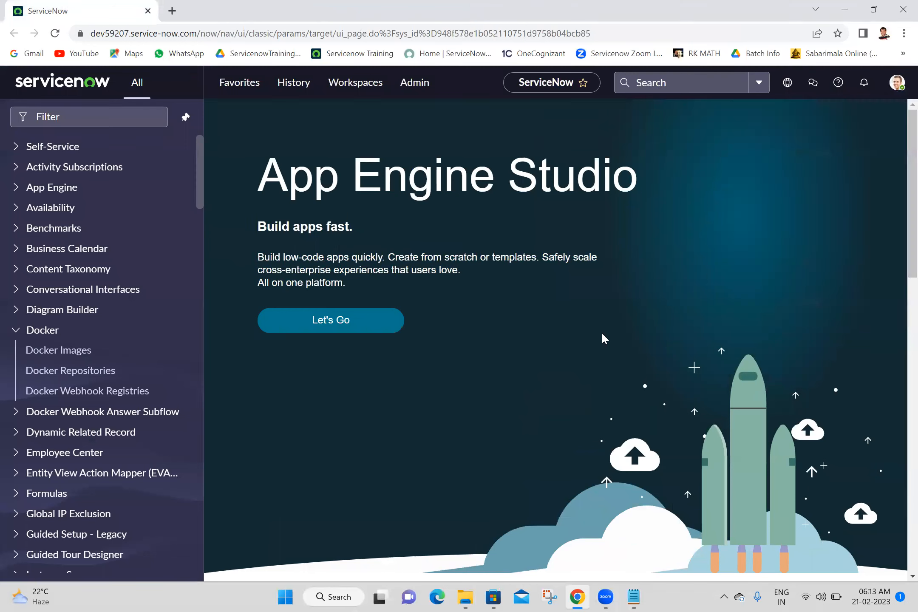
pyautogui.click(897, 85)
pyautogui.click(562, 210)
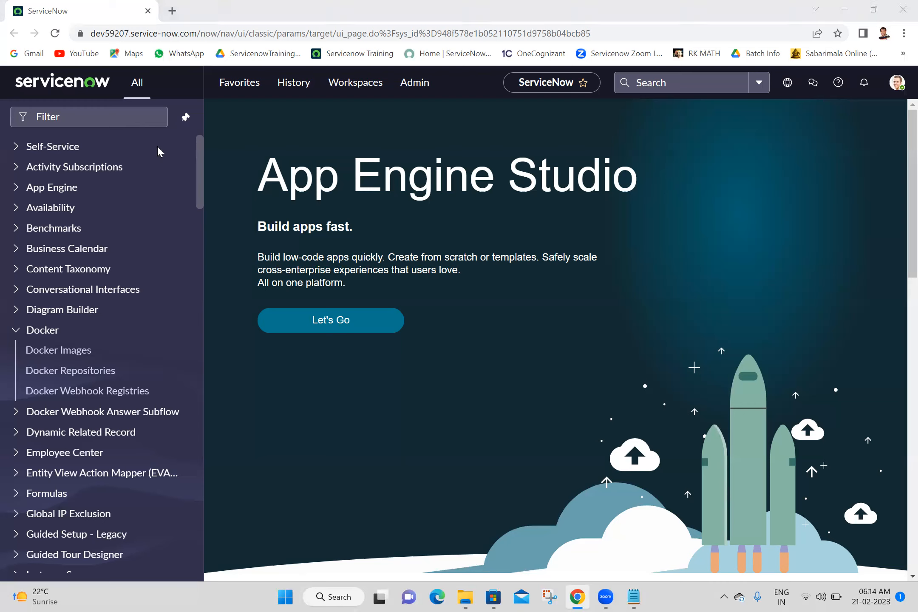
pyautogui.click(116, 122)
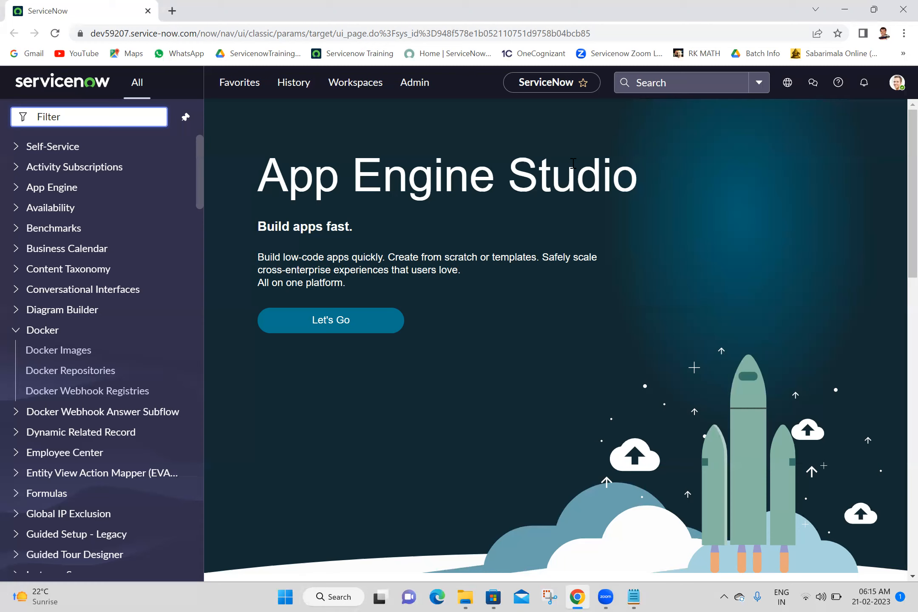
# Step: Switch to the Batch 18 notes in Notepad, maximize the window and add the heading "21-02-2023:" underlined with dashes at the end
pyautogui.click(634, 597)
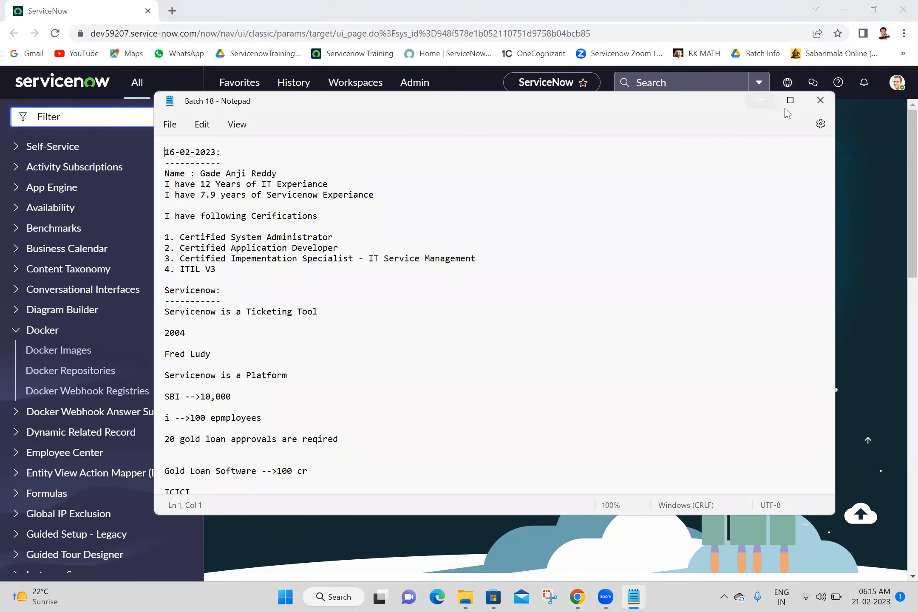
pyautogui.click(790, 100)
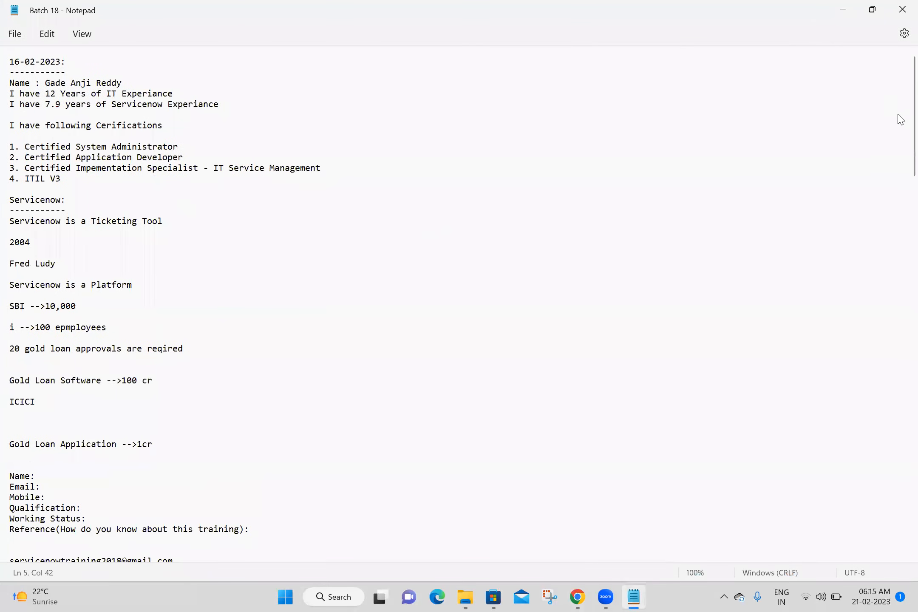
pyautogui.moveTo(912, 116); pyautogui.dragTo(898, 430)
pyautogui.click(16, 223)
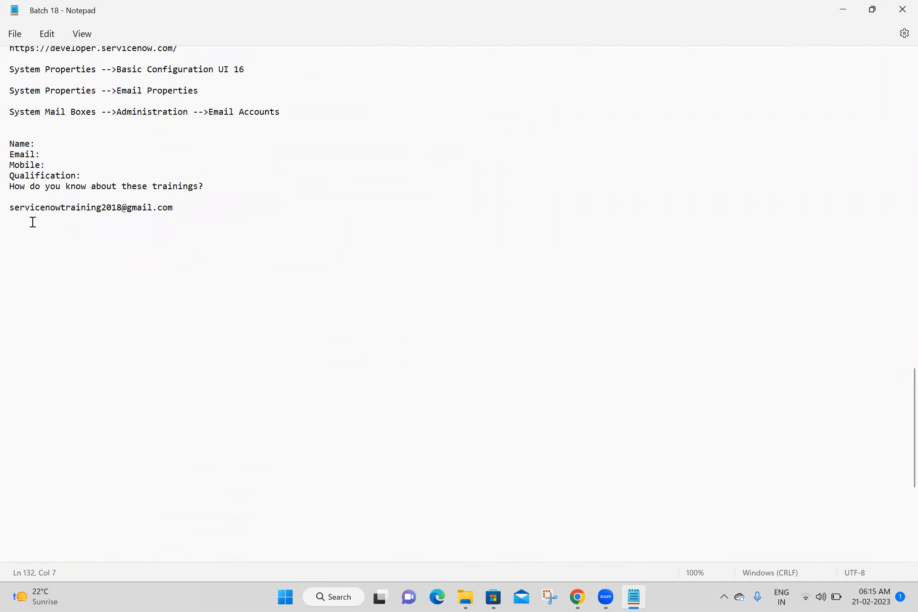
pyautogui.write('21-02')
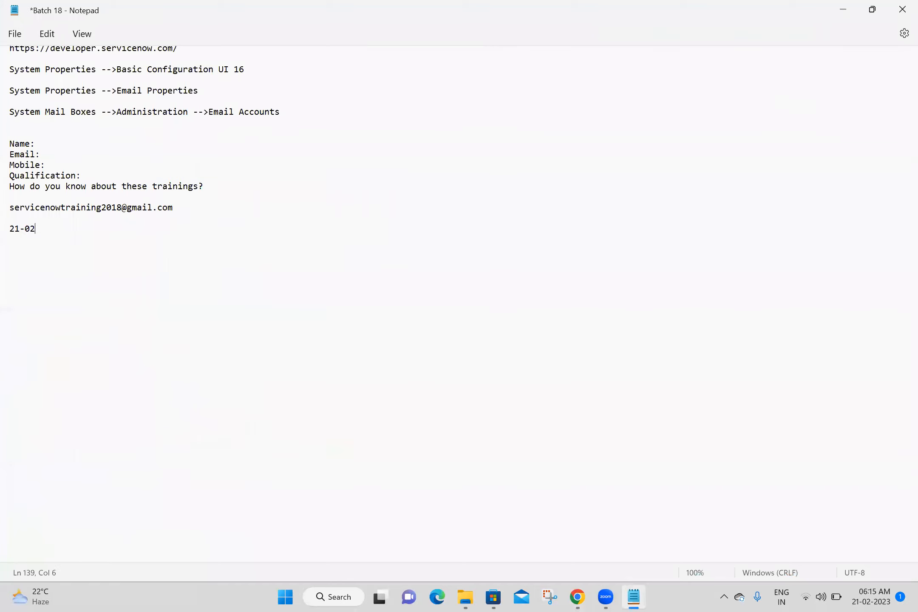
pyautogui.write('-2023:')
pyautogui.press('Return')
pyautogui.write('-----------')
pyautogui.press('Return')
# Step: Under the new date heading, write the lines "User Interfaces UI16", "UI15" and, after a blank line, "Next Experiance UI 0r polaris experiance"
pyautogui.write('User Interfaces UI')
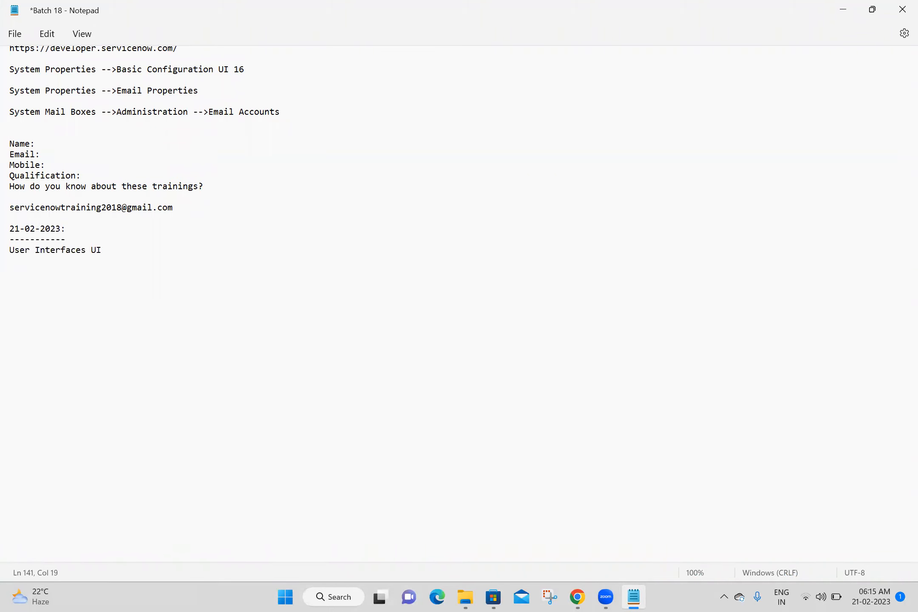
pyautogui.write('16')
pyautogui.press('Return')
pyautogui.write('U&I15')
pyautogui.press('Return')
pyautogui.press('BackSpace')
pyautogui.press('BackSpace')
pyautogui.press('BackSpace')
pyautogui.press('BackSpace')
pyautogui.write('I15')
pyautogui.press('Return')
pyautogui.press('Return')
pyautogui.write('Next Experiance')
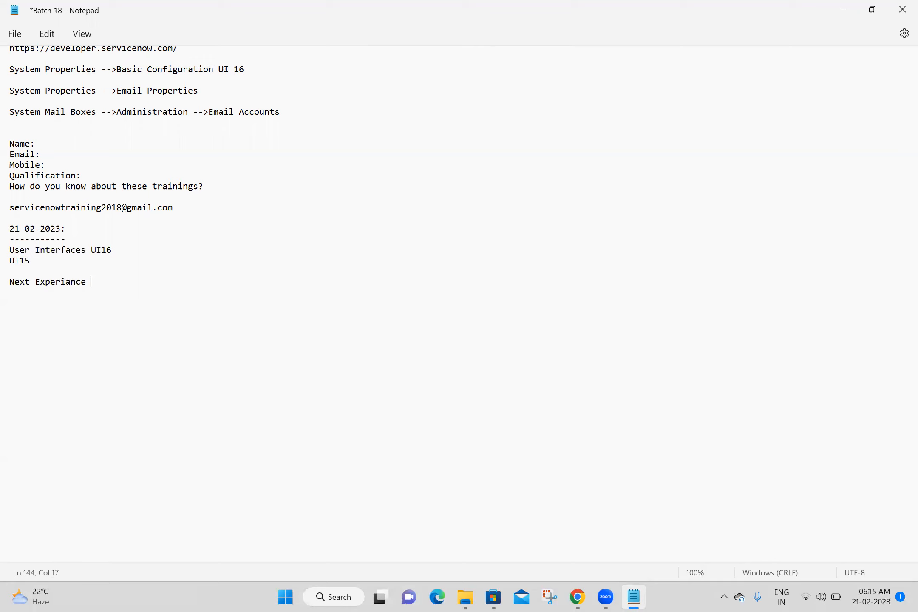
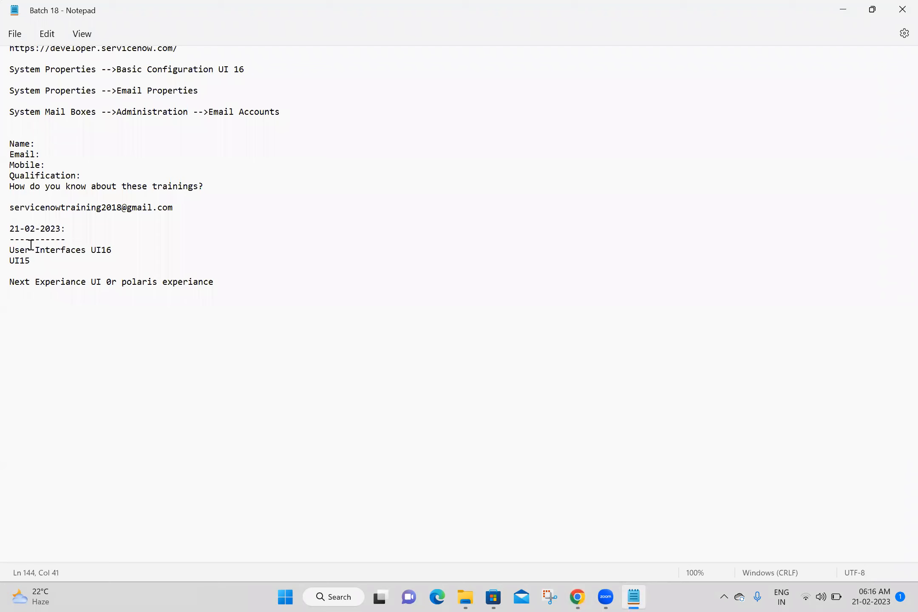
pyautogui.moveTo(141, 250); pyautogui.dragTo(15, 252)
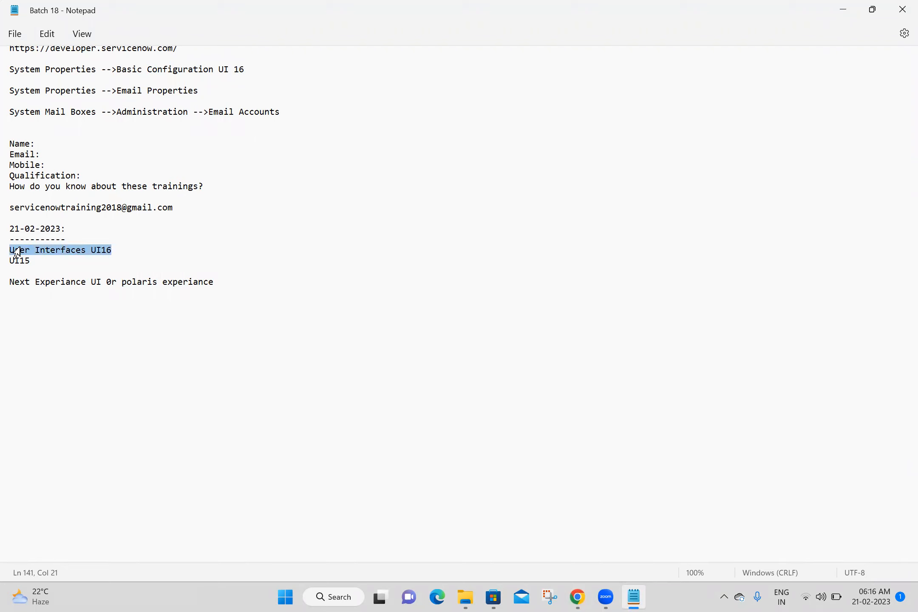
pyautogui.click(438, 375)
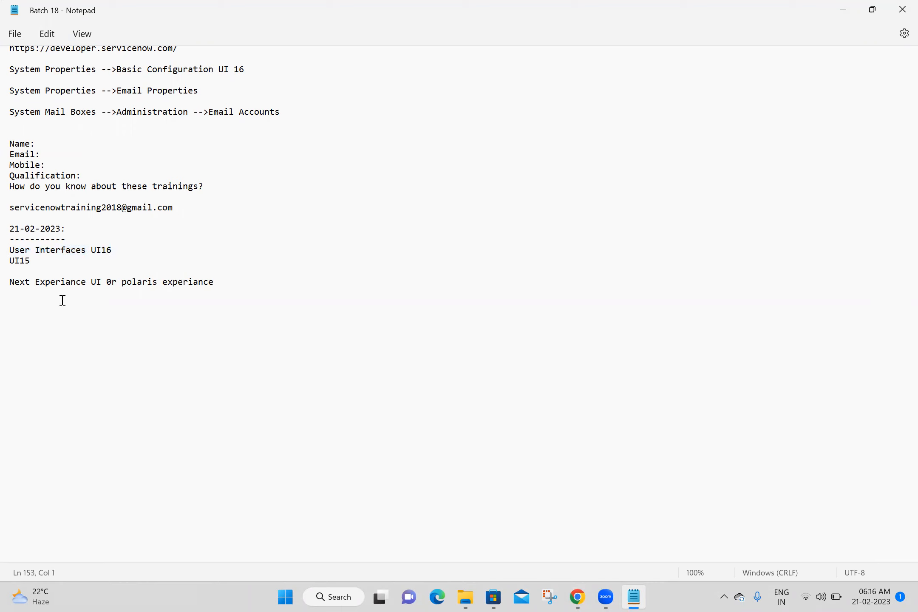
pyautogui.click(44, 263)
pyautogui.doubleClick(44, 264)
pyautogui.click(270, 315)
pyautogui.click(133, 246)
pyautogui.moveTo(133, 247); pyautogui.dragTo(6, 248)
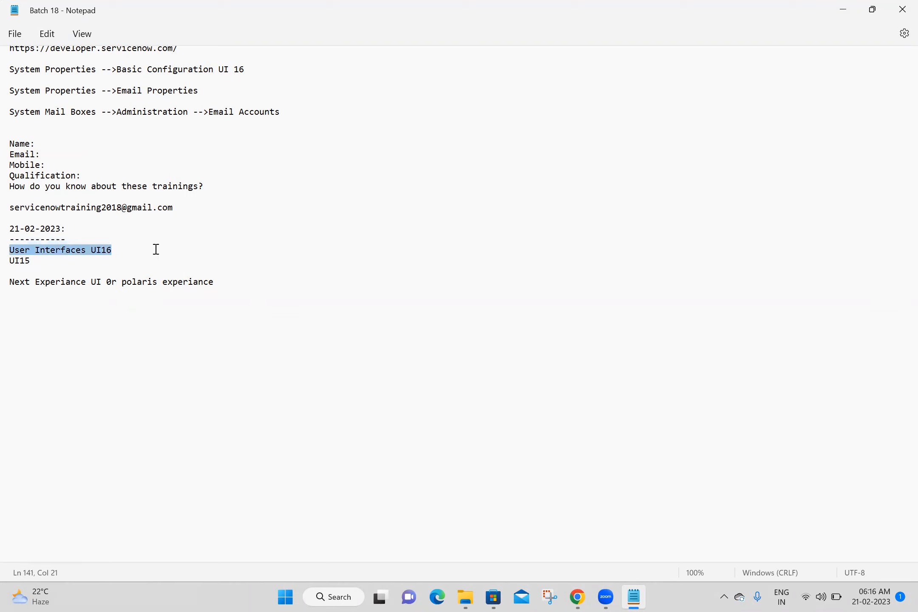
pyautogui.click(263, 251)
pyautogui.moveTo(228, 280); pyautogui.dragTo(6, 281)
pyautogui.click(201, 299)
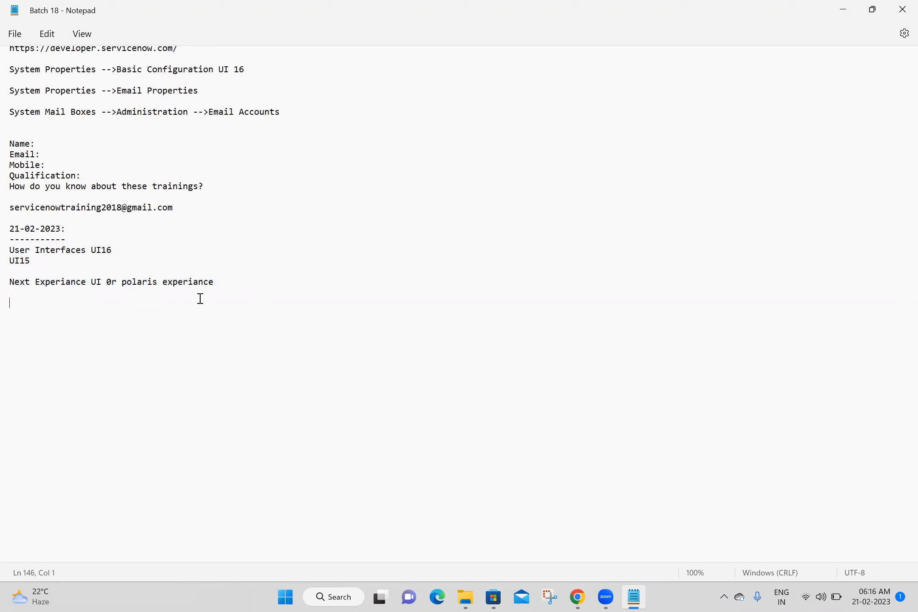
# Step: Switch back to ServiceNow in Chrome and open the System Properties list by filtering the navigator for sys_properties.LIST
pyautogui.click(583, 598)
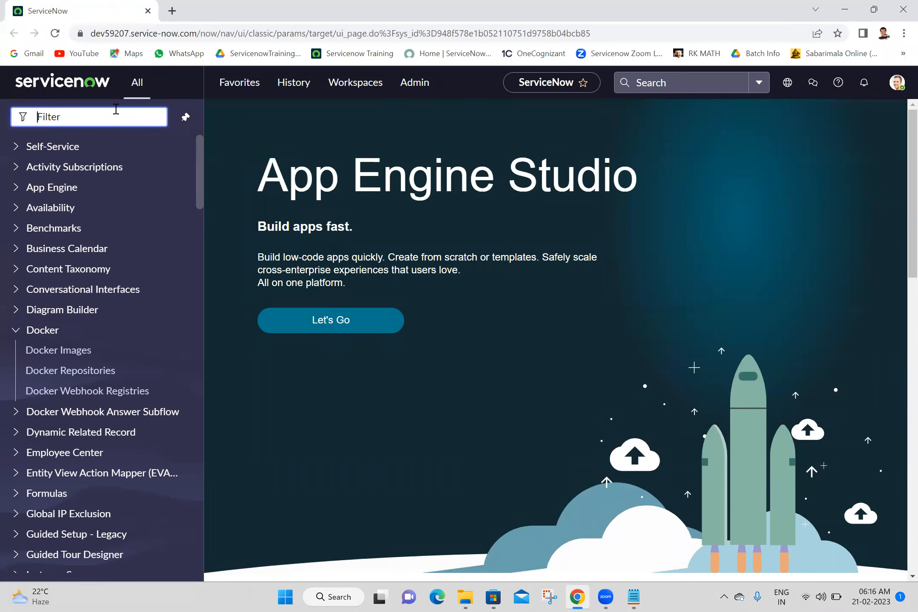
pyautogui.write('sys_prope')
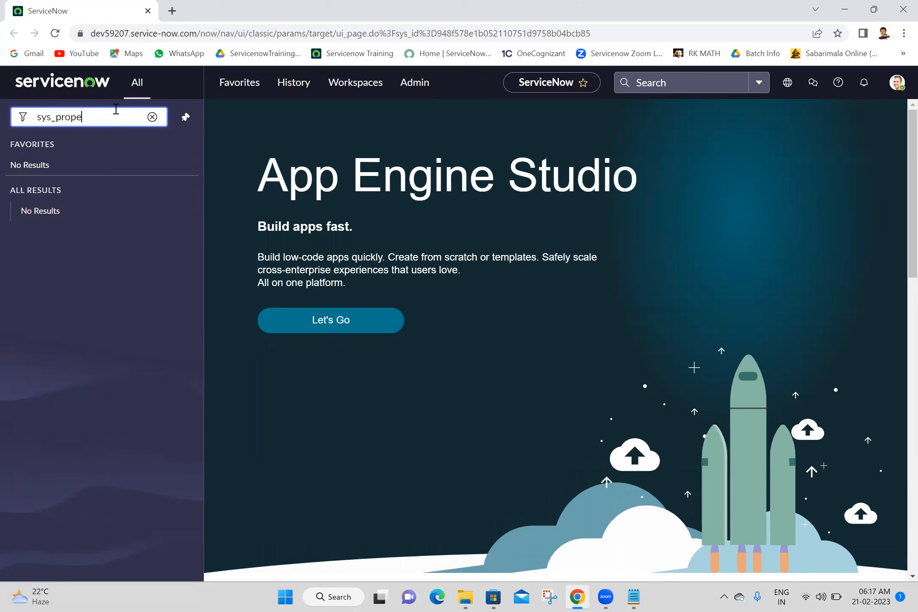
pyautogui.write('rties.LIST')
pyautogui.press('Return')
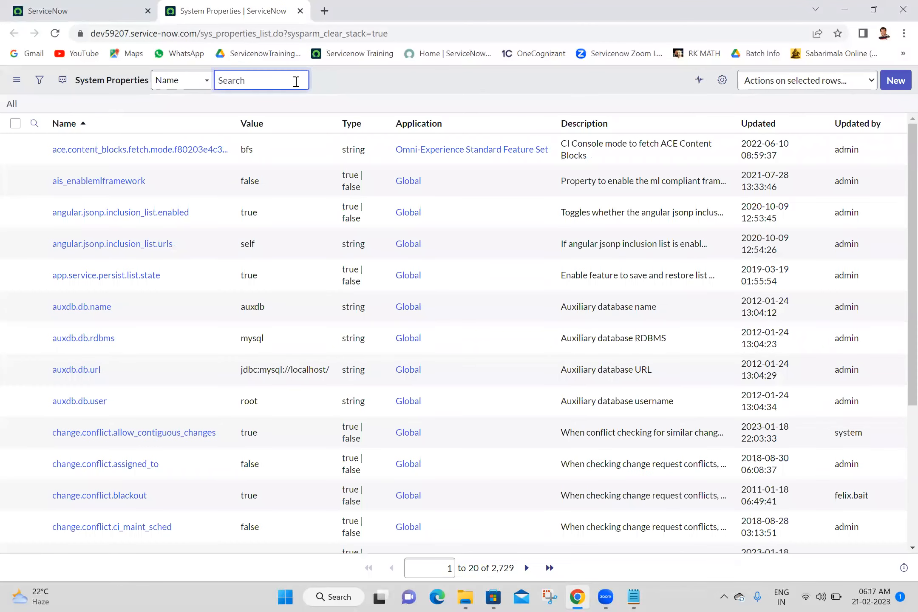
pyautogui.click(47, 120)
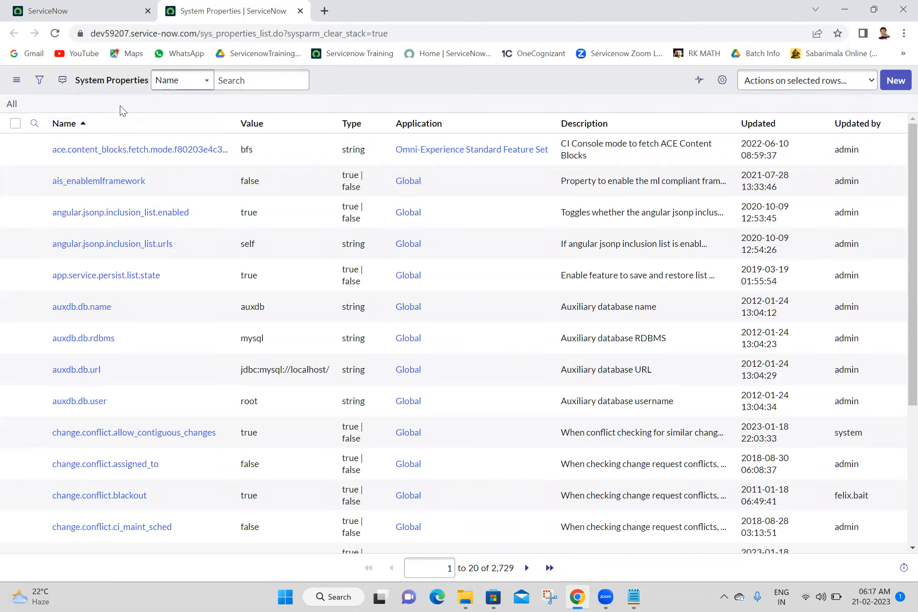
pyautogui.click(63, 122)
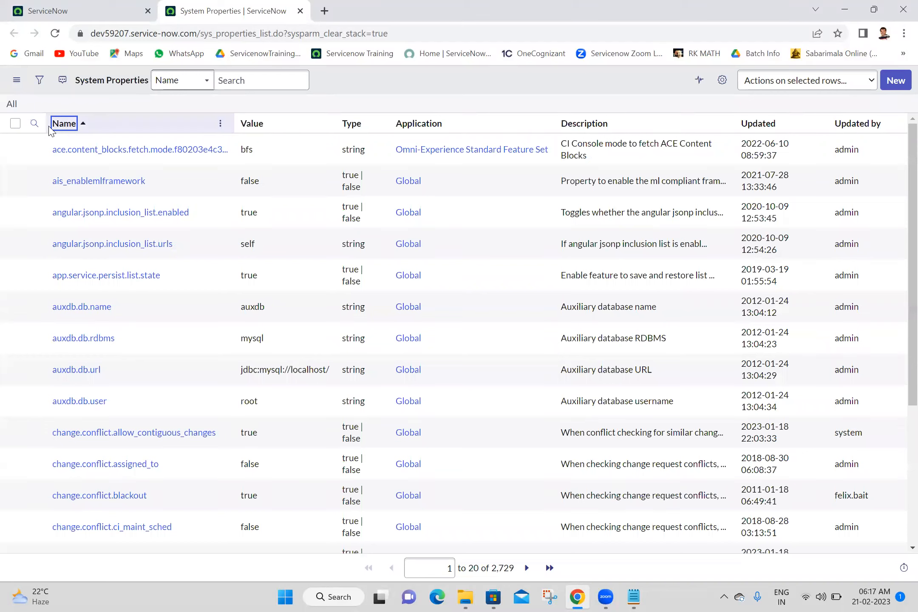
pyautogui.click(35, 124)
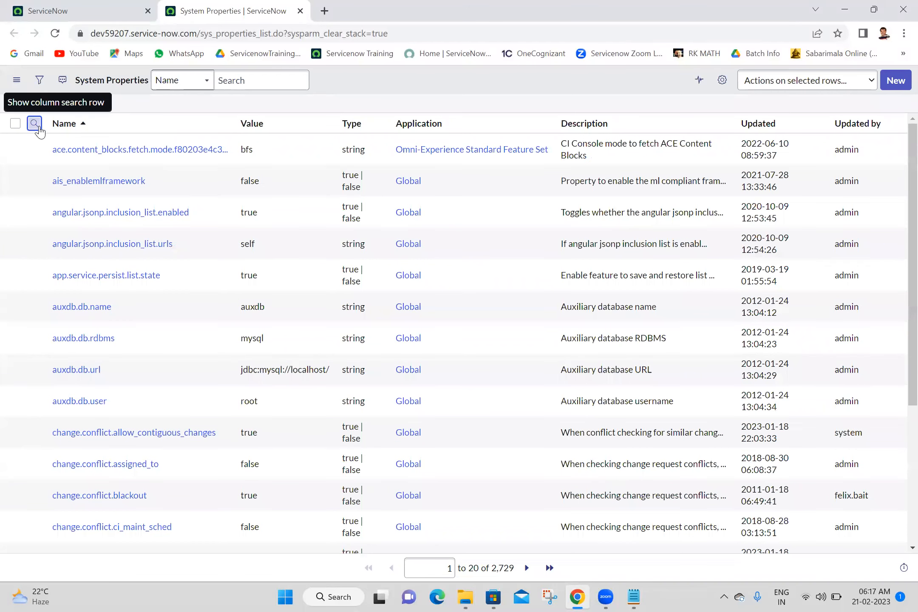
pyautogui.click(37, 127)
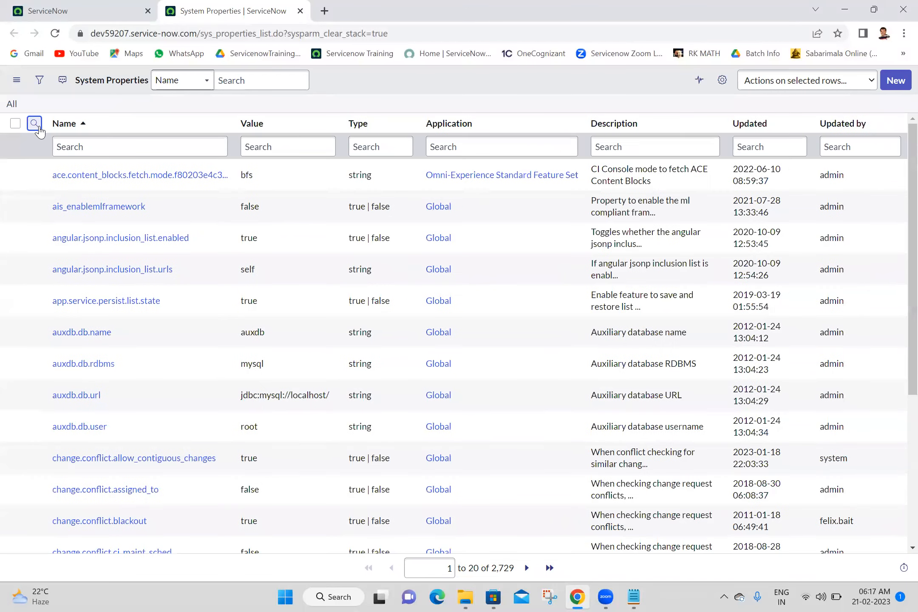
pyautogui.click(96, 146)
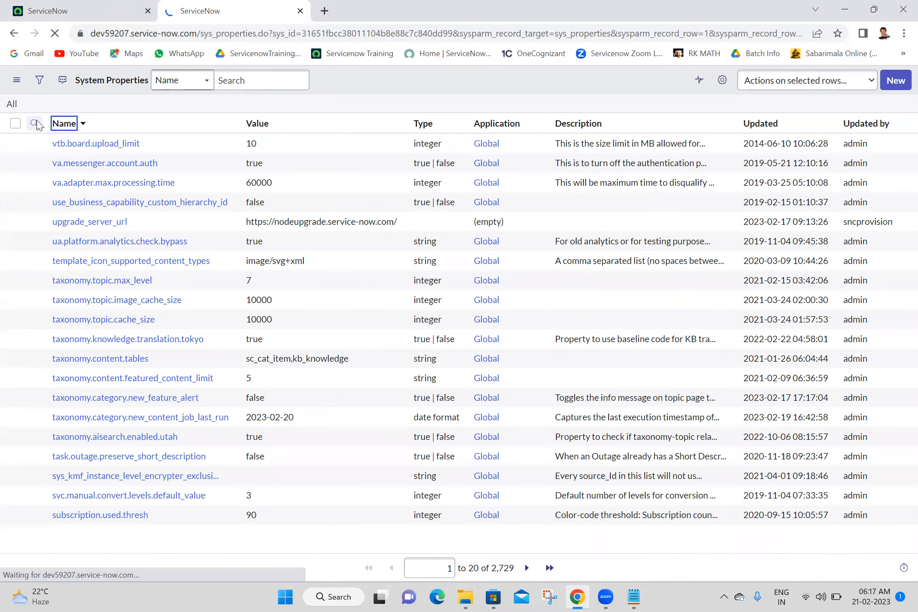
pyautogui.click(11, 34)
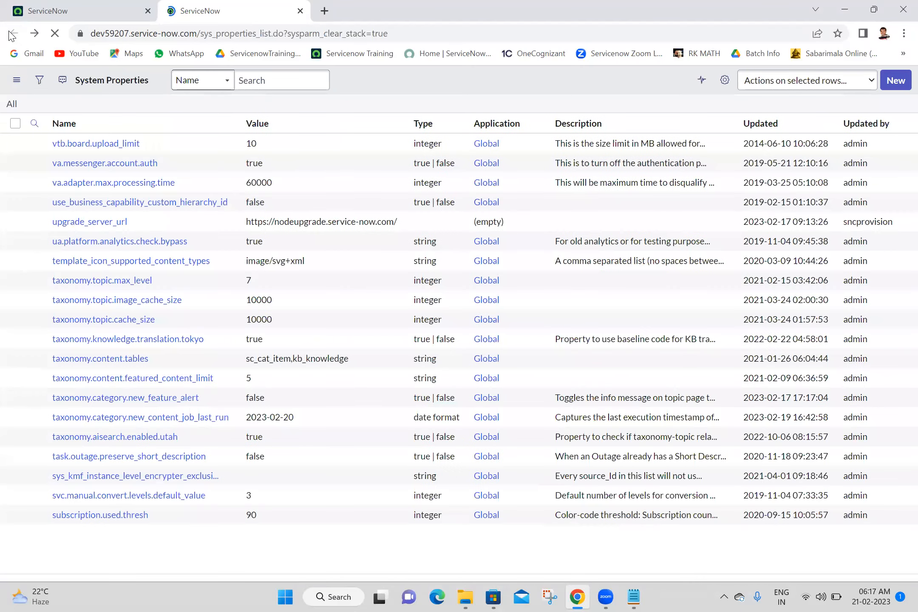
pyautogui.click(408, 87)
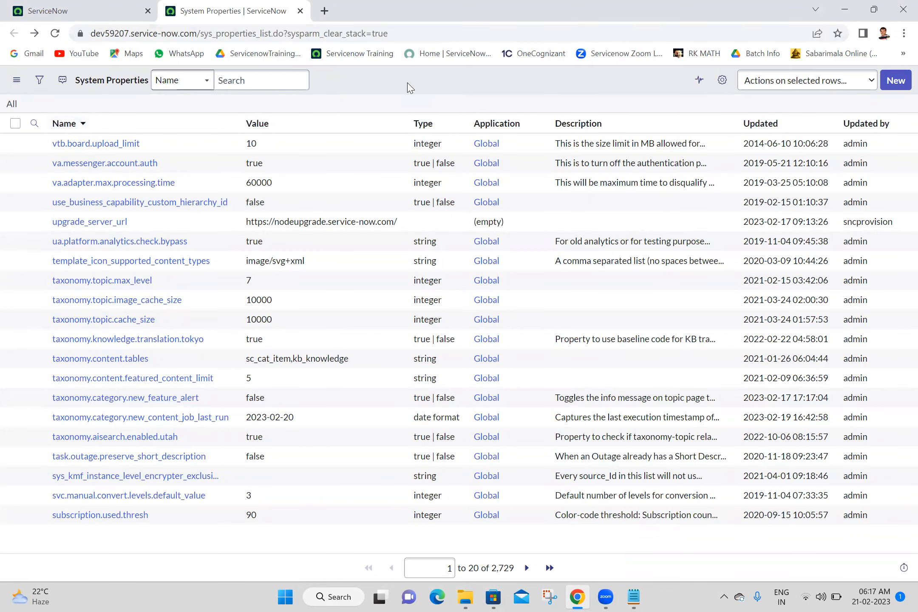
# Step: Filter the System Properties list by searching the Name column for "*polaris"
pyautogui.click(34, 124)
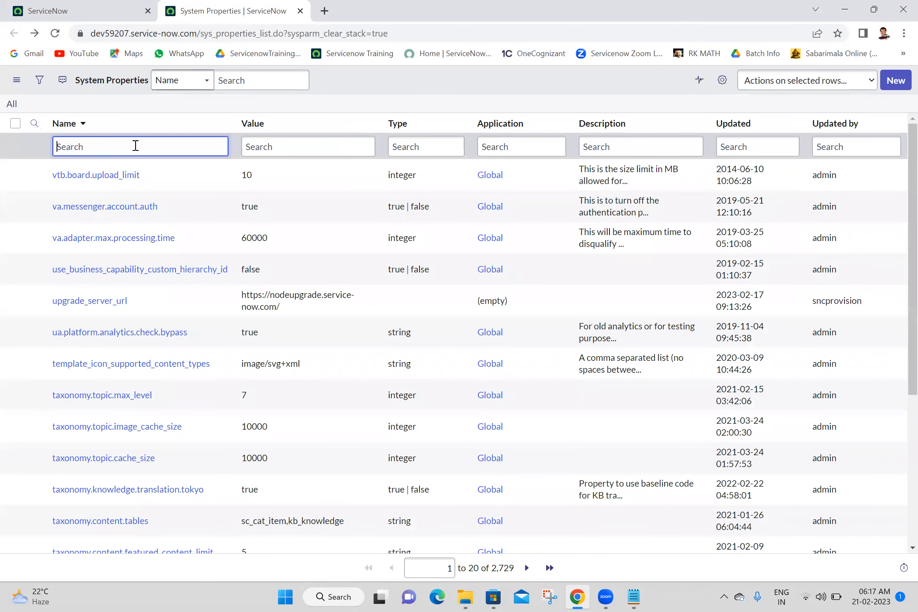
pyautogui.write('*polaris')
pyautogui.press('Return')
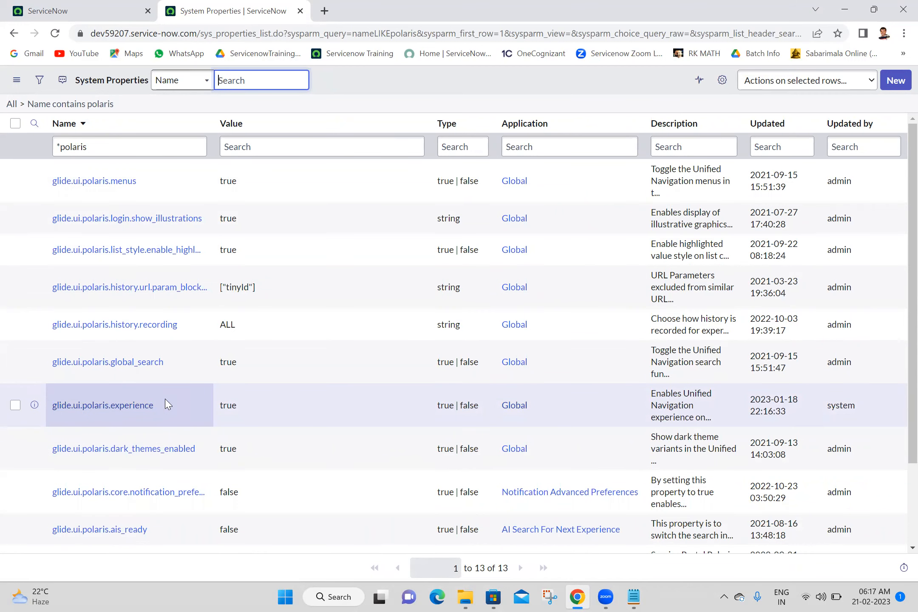
# Step: Copy the property name glide.ui.polaris.experience from the list and paste it at the end of the Notepad notes, followed by a blank line
pyautogui.moveTo(167, 407); pyautogui.dragTo(53, 409)
pyautogui.hotkey('ctrl', 'c')
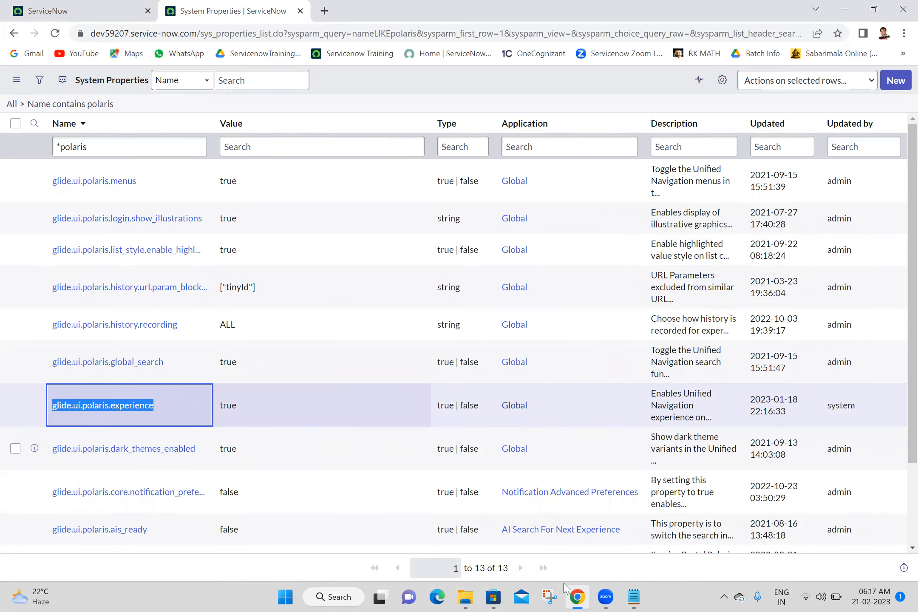
pyautogui.click(633, 597)
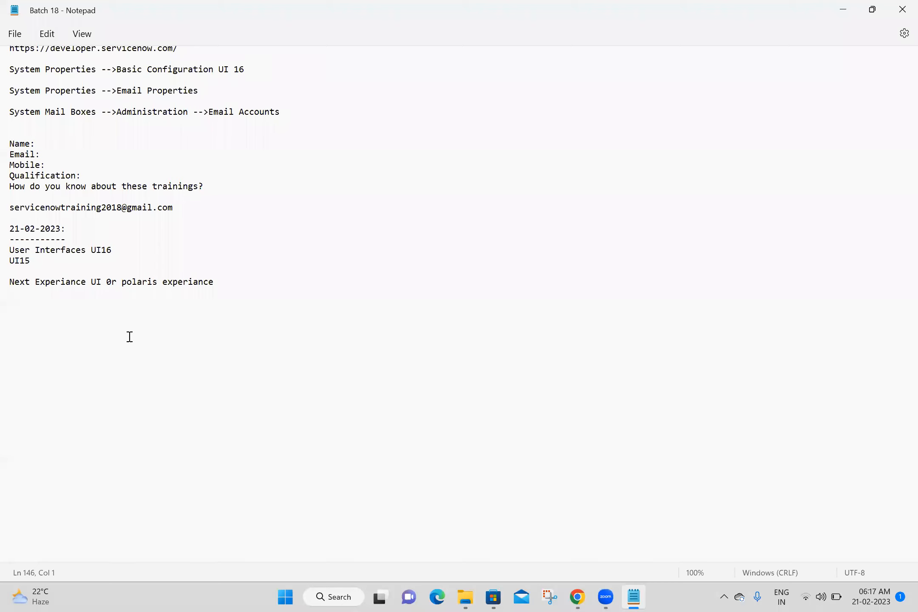
pyautogui.hotkey('ctrl', 'v')
pyautogui.press('Return')
pyautogui.press('Return')
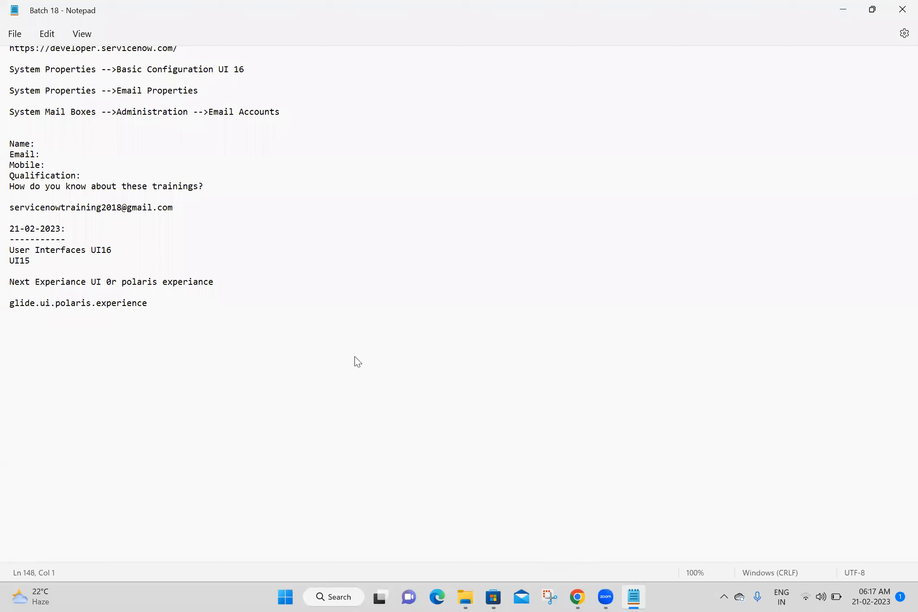
# Step: Switch to Chrome, narrow the list to records matching glide.ui.polaris.experience, and paste the filtered list's URL at the end of the Notepad notes
pyautogui.hotkey('alt', 'Tab')
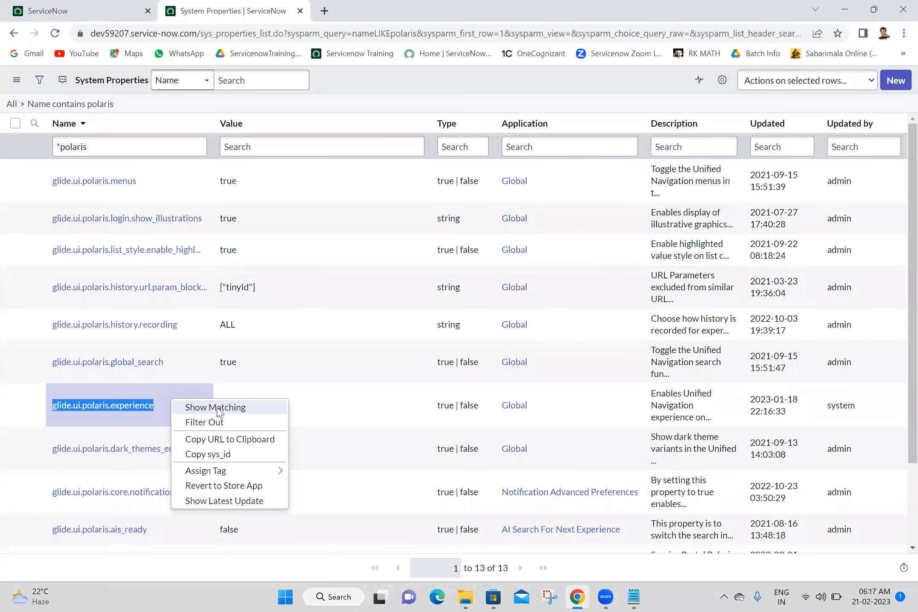
pyautogui.press('Escape')
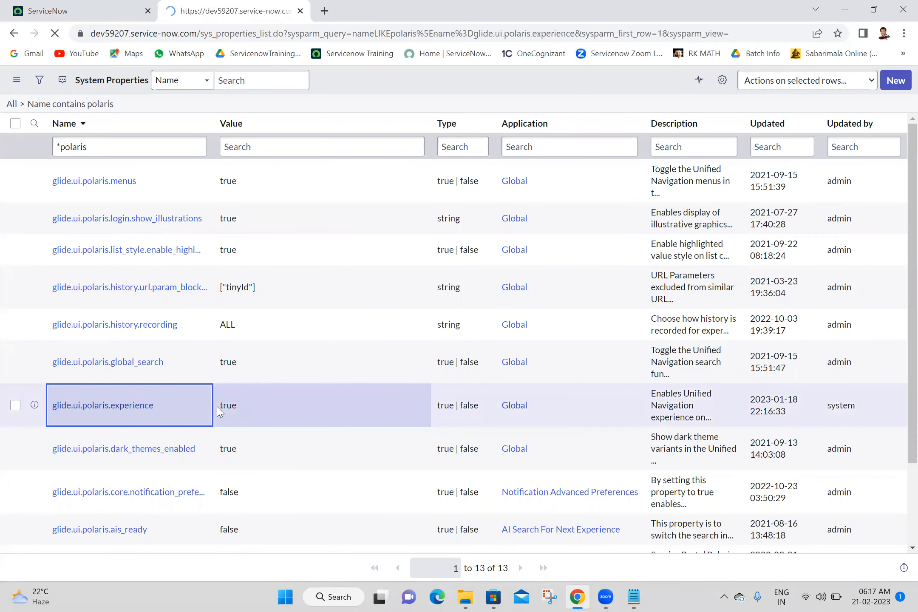
pyautogui.click(760, 39)
pyautogui.hotkey('ctrl', 'c')
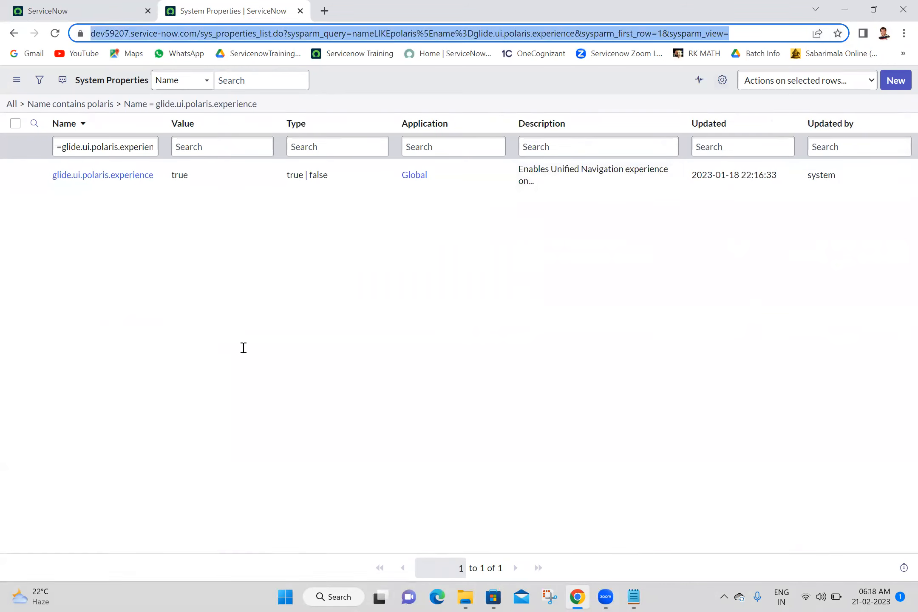
pyautogui.hotkey('alt', 'Tab')
pyautogui.hotkey('ctrl', 'v')
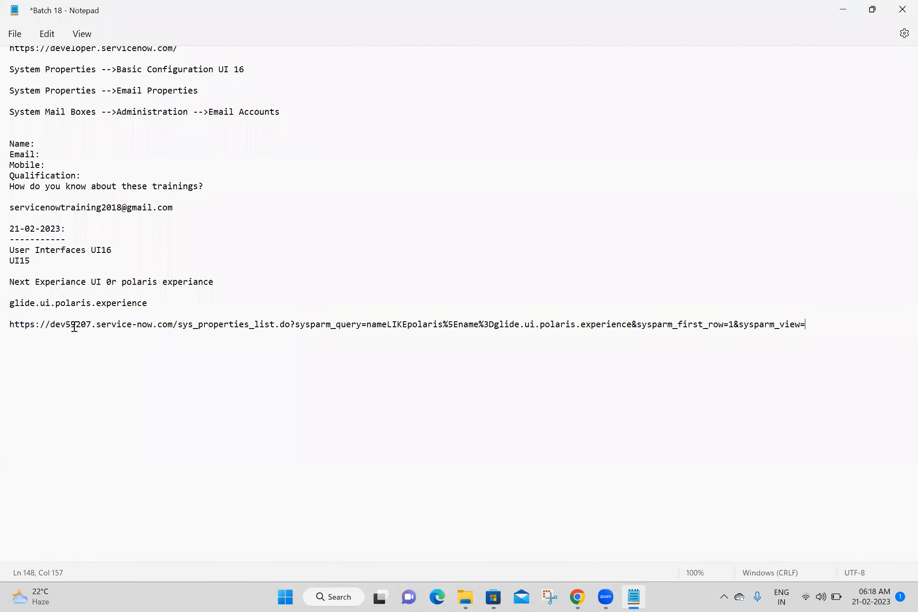
pyautogui.doubleClick(74, 325)
# Step: Switch back to Chrome and set the value of the glide.ui.polaris.experience property to false directly in the list
pyautogui.click(577, 597)
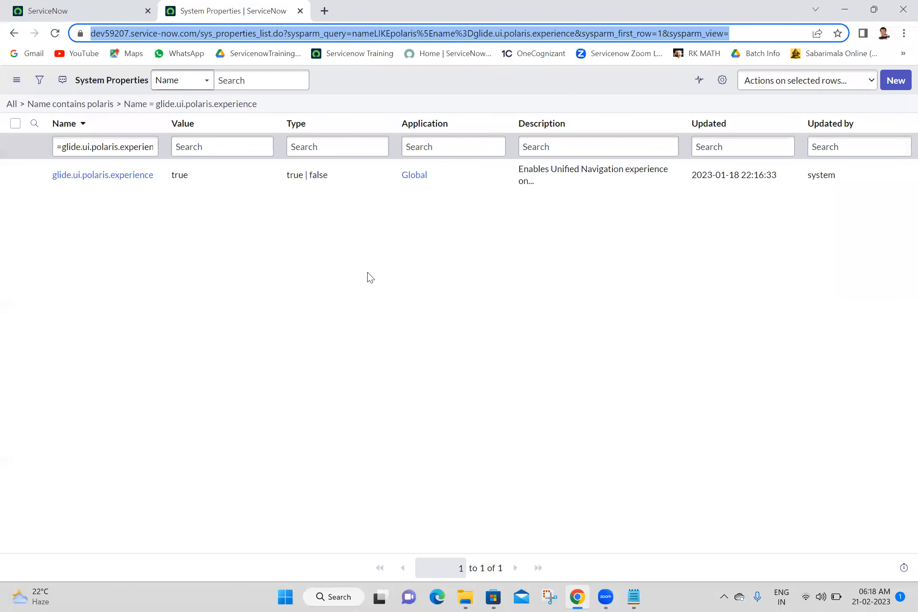
pyautogui.click(206, 177)
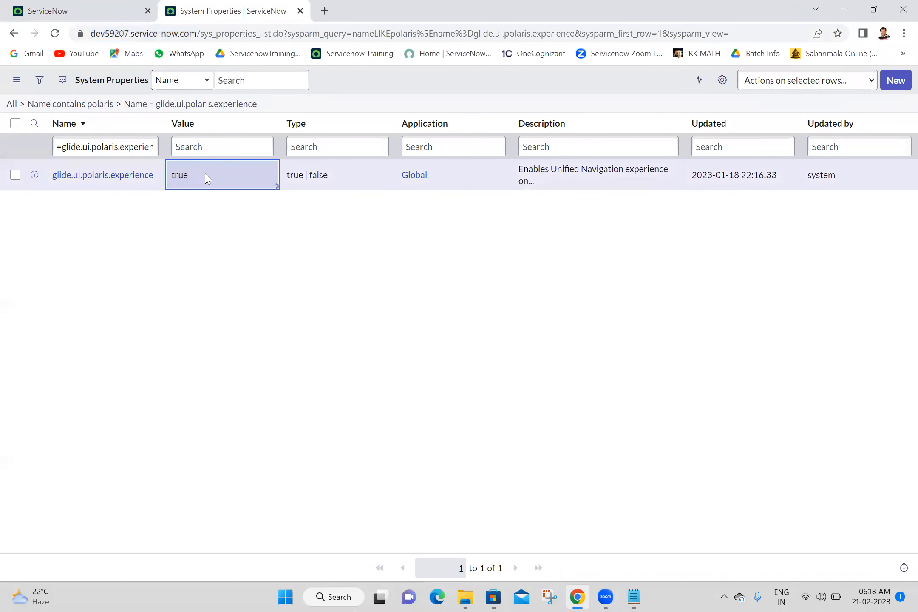
pyautogui.doubleClick(205, 174)
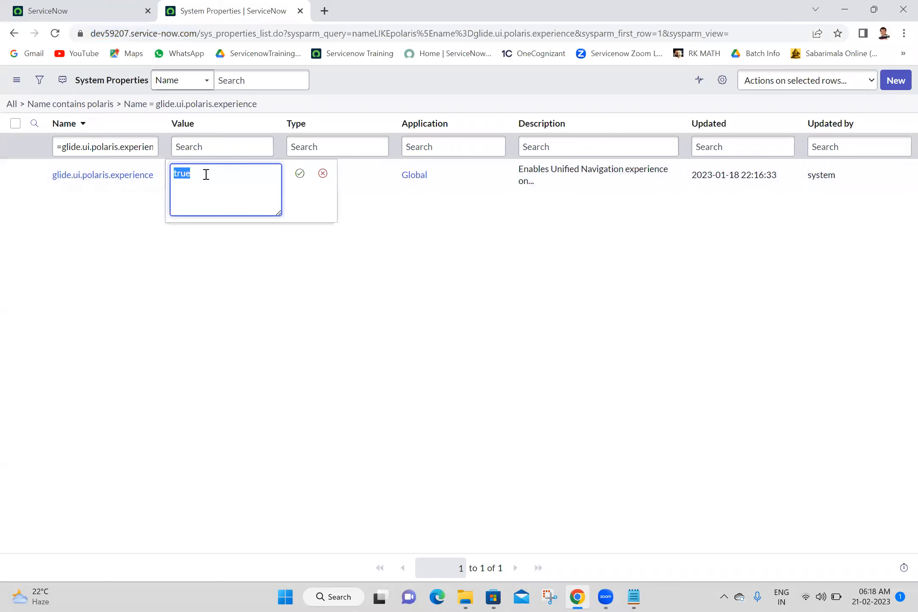
pyautogui.write('false')
pyautogui.click(299, 174)
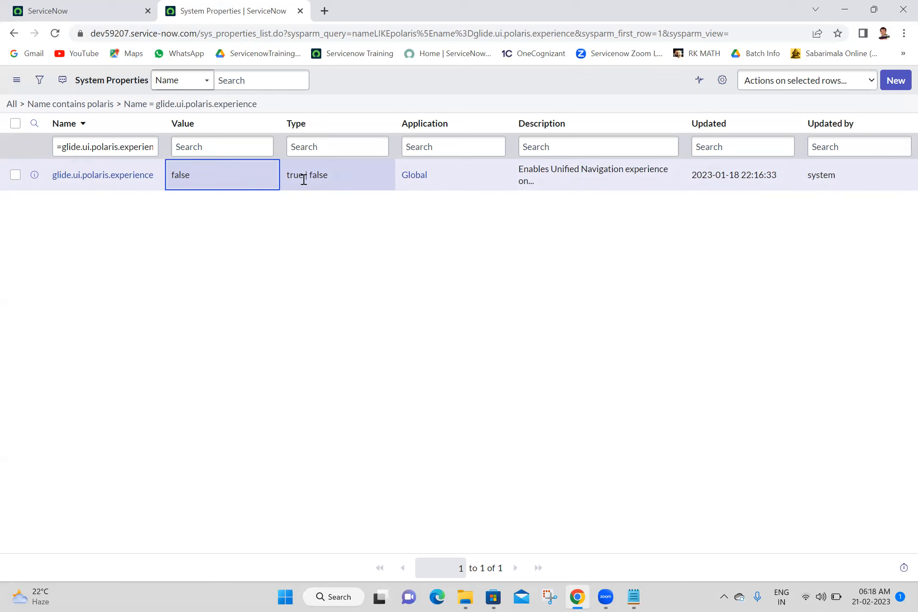
# Step: Close the System Properties tab, reload the instance at its base address dev59207.service-now.com, and dismiss the upgrade introduction
pyautogui.click(299, 10)
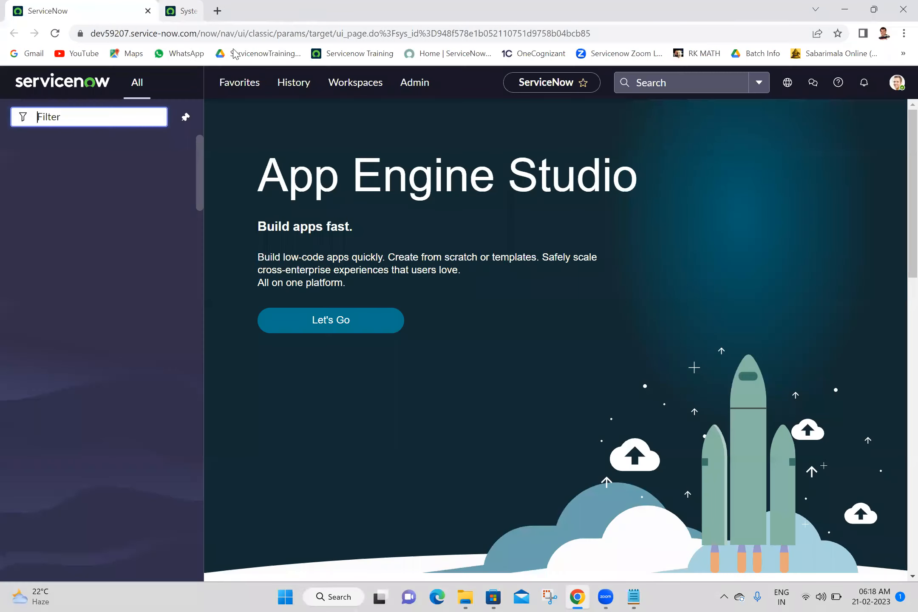
pyautogui.moveTo(195, 32); pyautogui.dragTo(611, 26)
pyautogui.press('BackSpace')
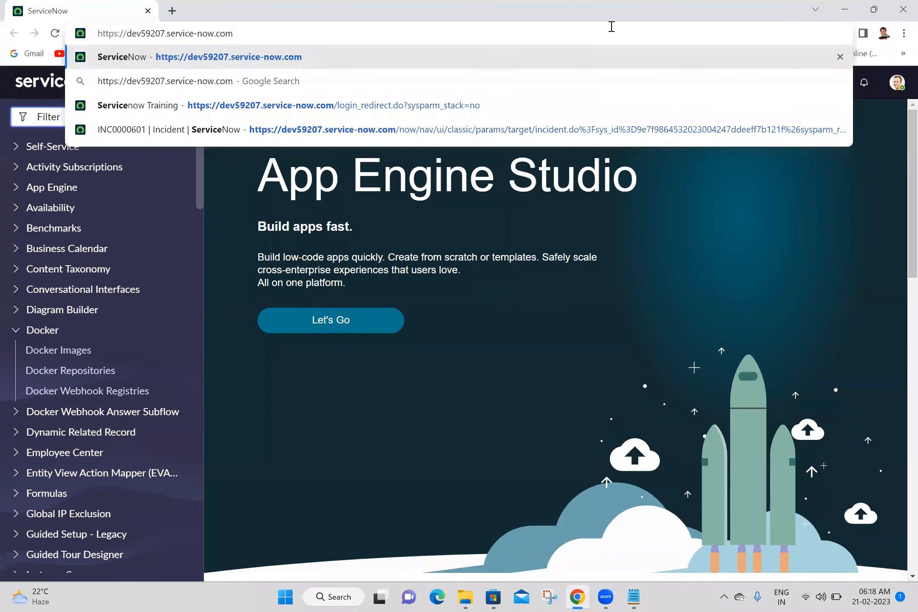
pyautogui.press('Return')
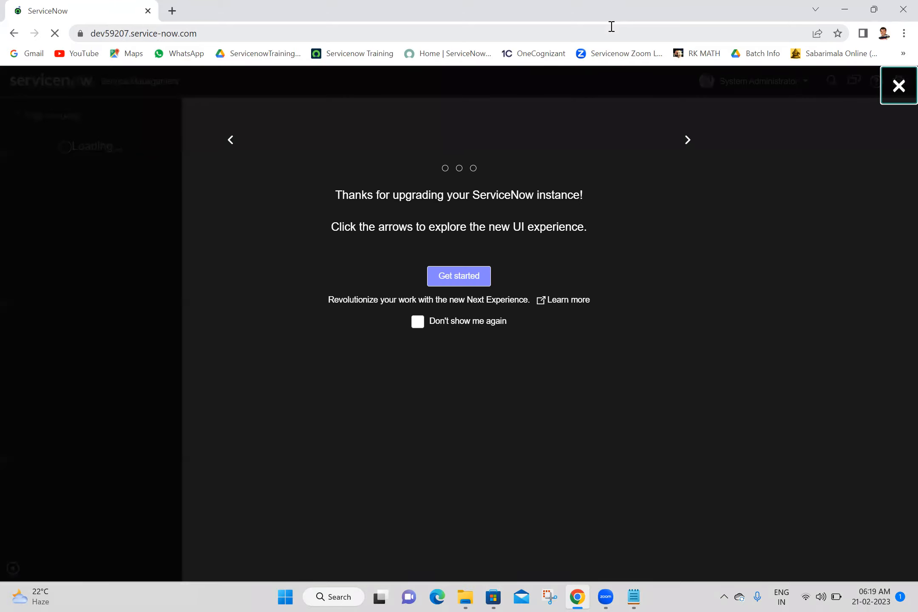
pyautogui.click(899, 86)
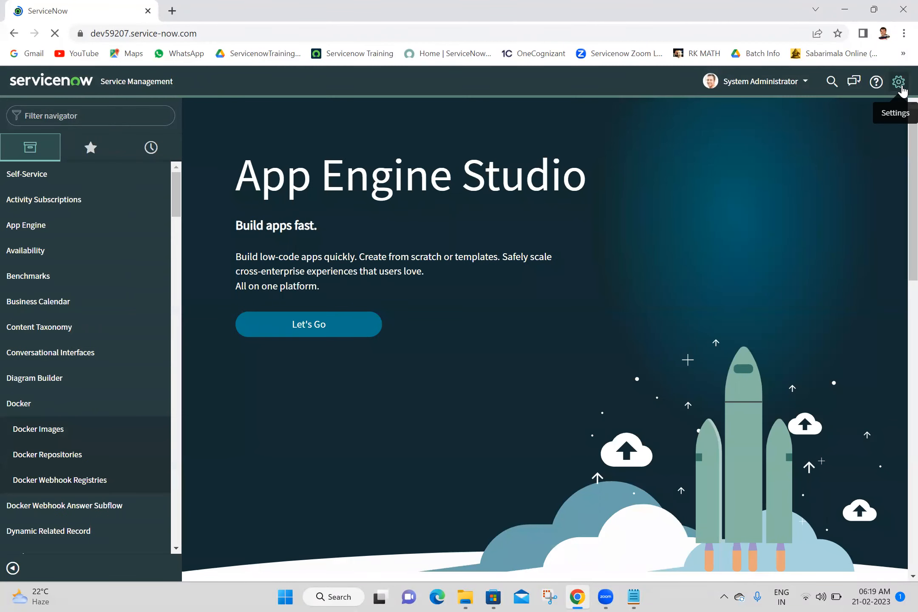
# Step: Collapse the application navigator and expand it again
pyautogui.click(537, 531)
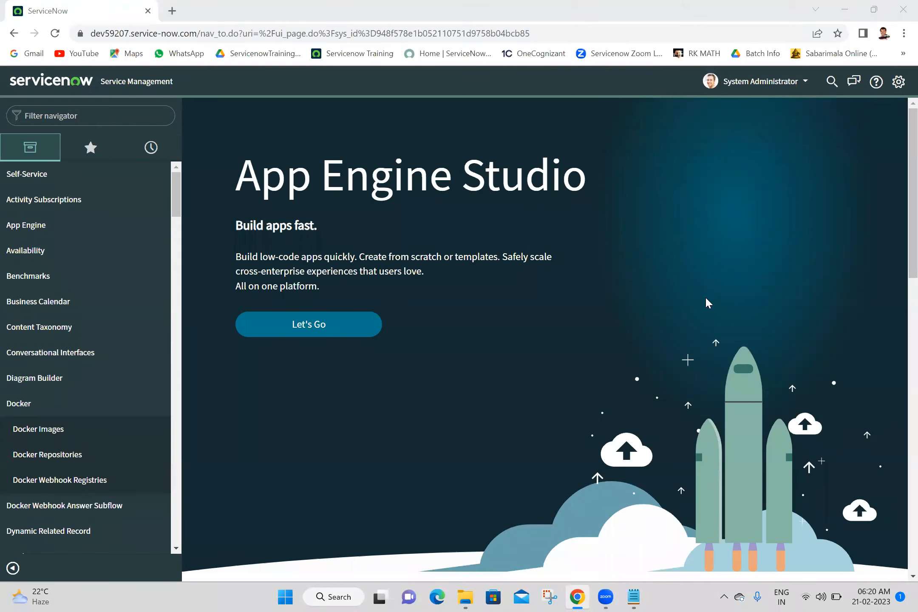
pyautogui.click(90, 121)
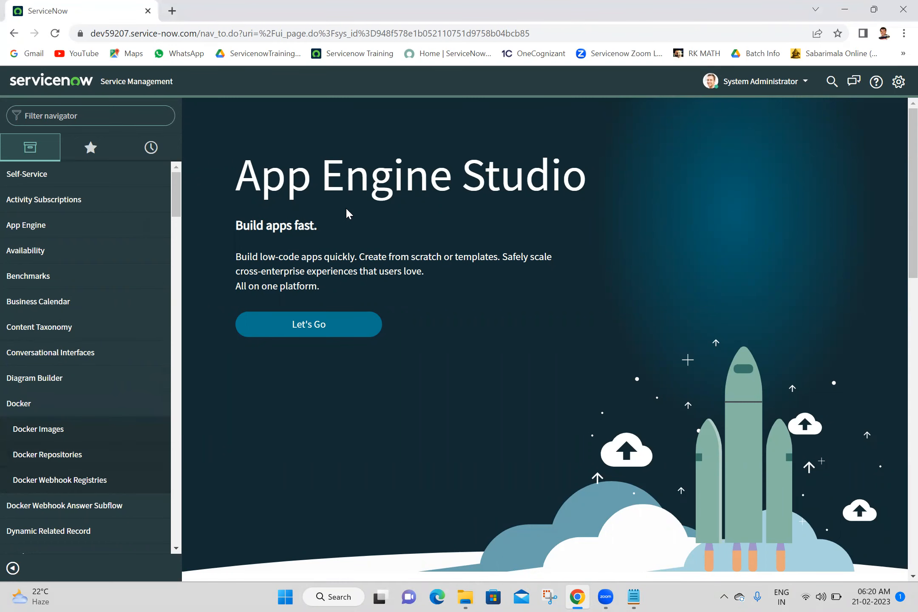
pyautogui.click(14, 569)
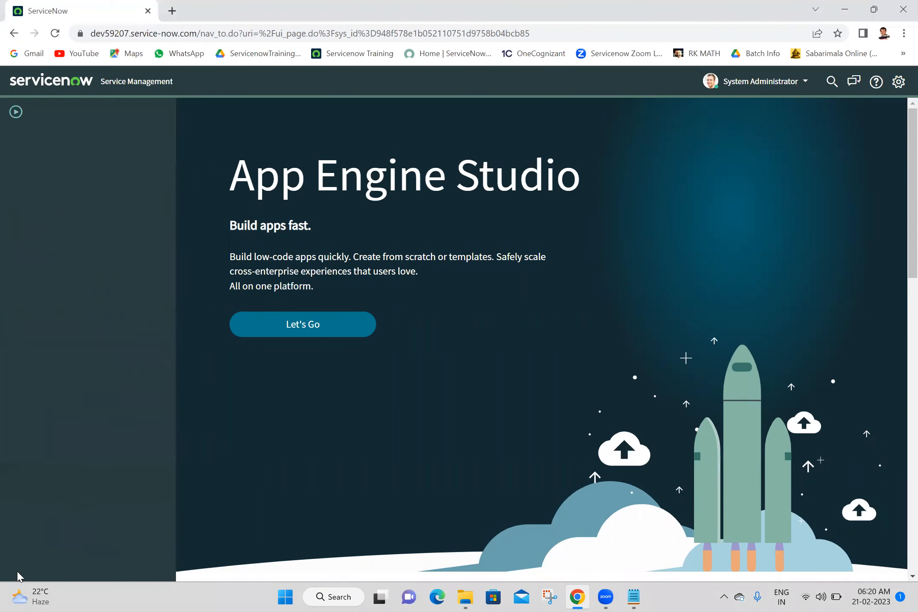
pyautogui.click(14, 569)
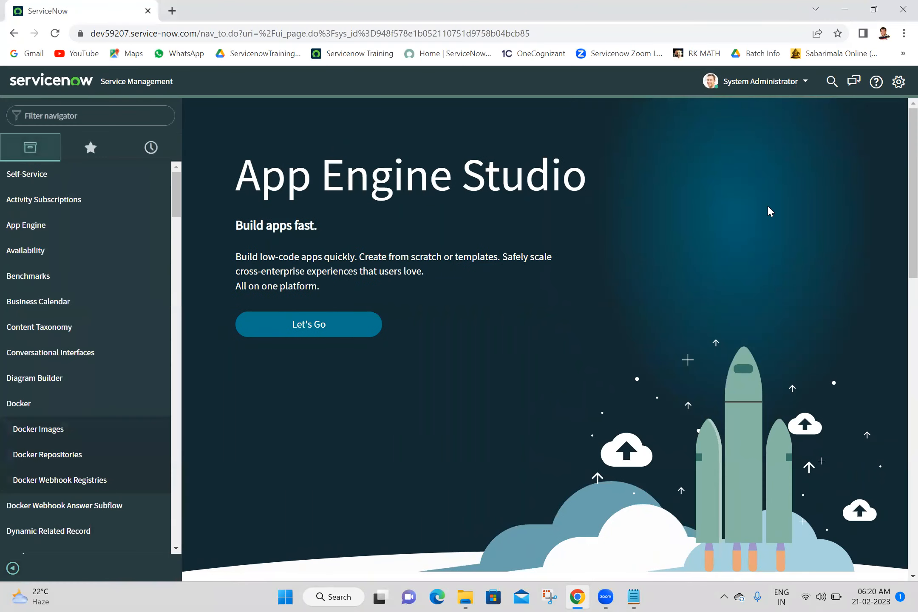
# Step: Open the theme options in System Settings, try the Rose and Terminal themes, and return to the System theme
pyautogui.click(900, 84)
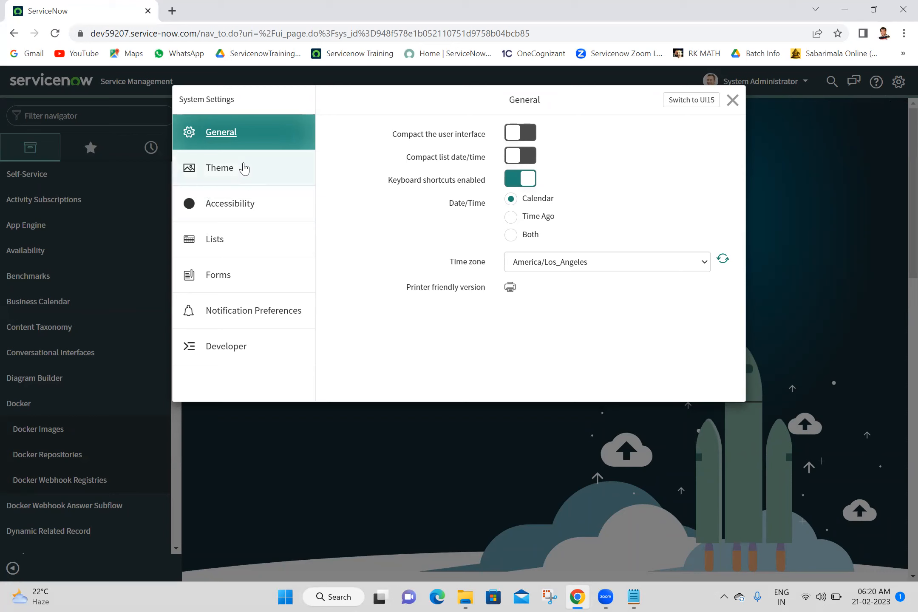
pyautogui.click(245, 167)
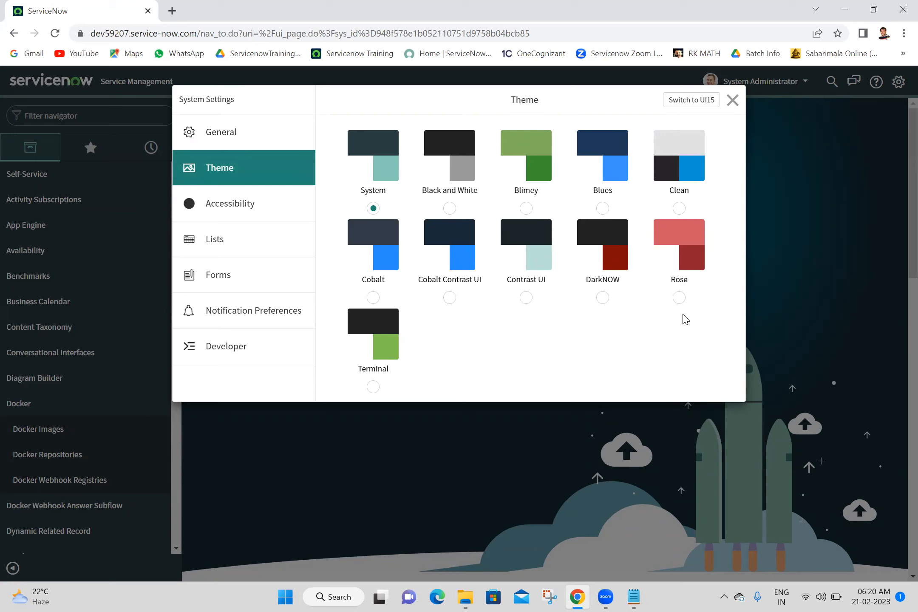
pyautogui.click(680, 298)
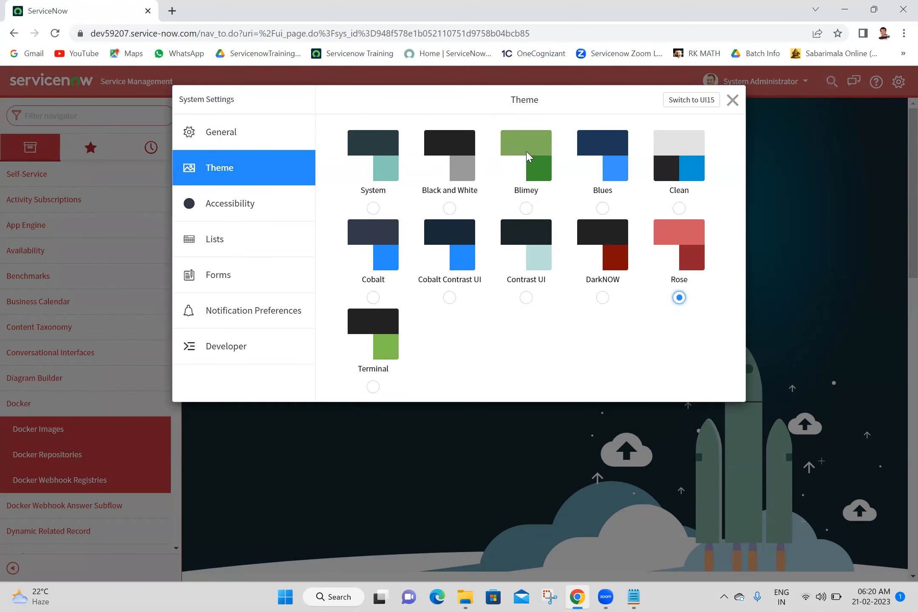
pyautogui.click(370, 387)
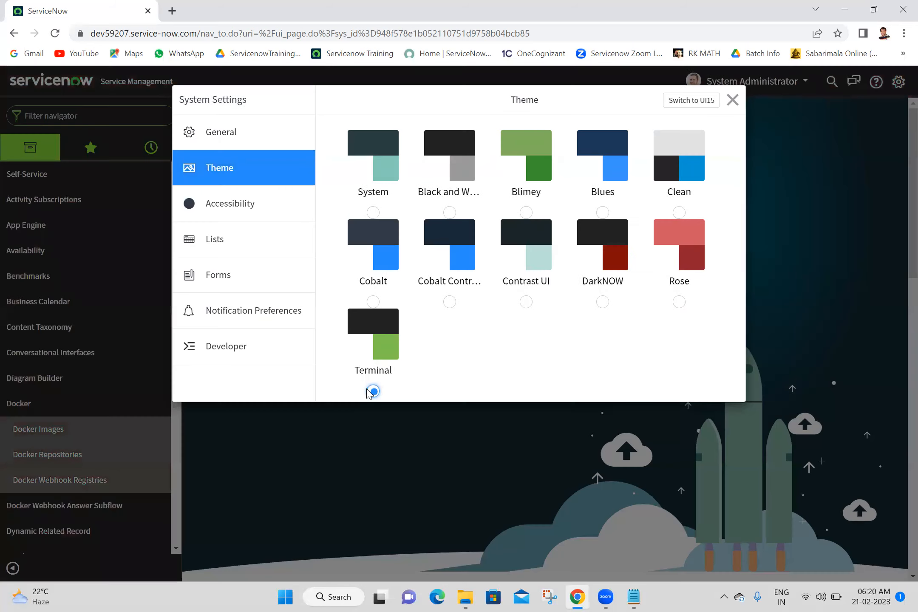
pyautogui.click(374, 208)
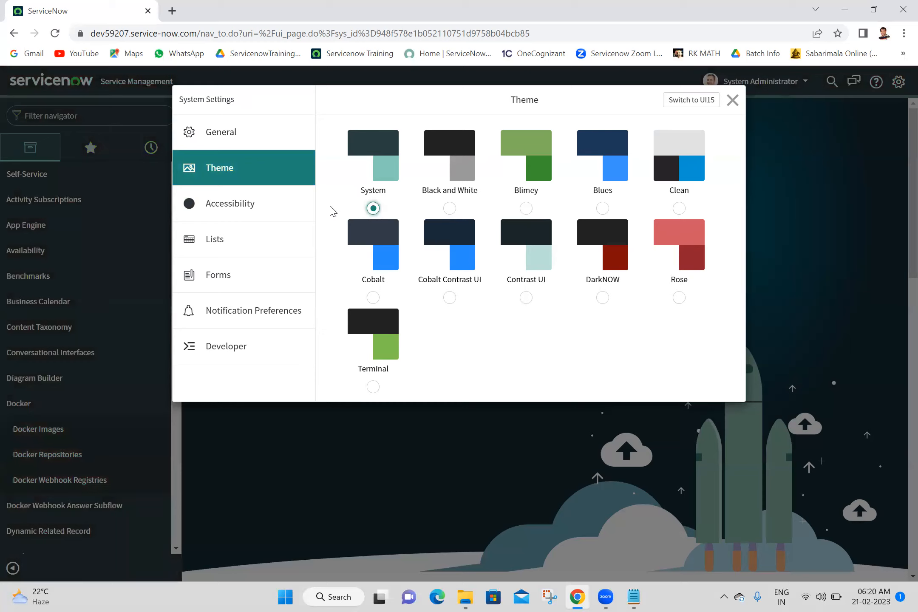
# Step: Look through the Lists, Notification Preferences and Developer sections of System Settings
pyautogui.click(241, 243)
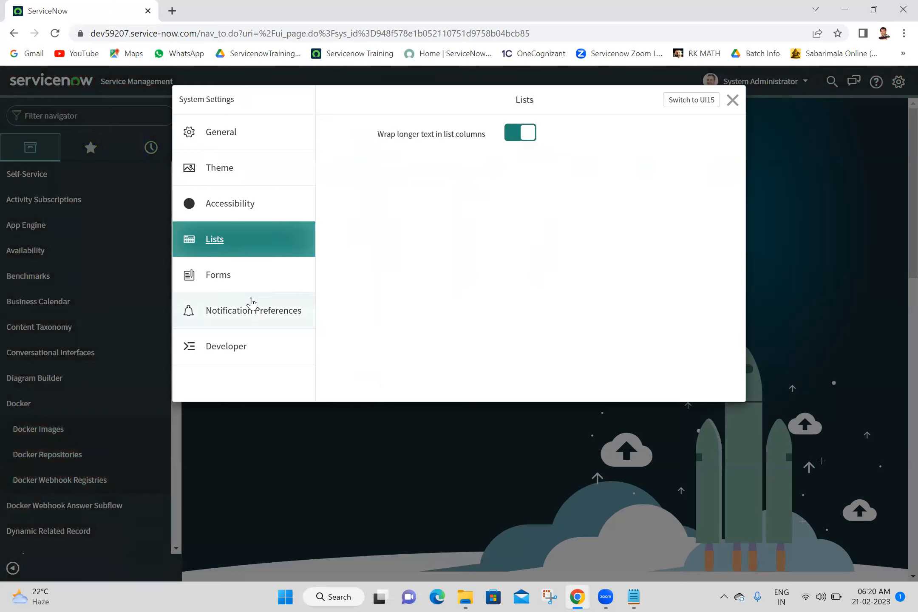
pyautogui.click(250, 312)
pyautogui.click(257, 353)
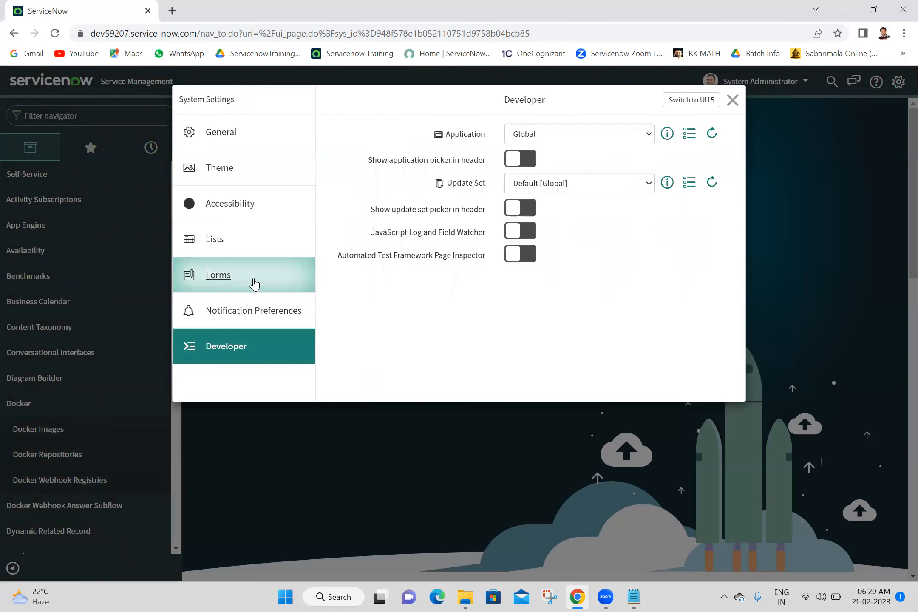
# Step: View the Forms section of System Settings and close the settings
pyautogui.click(255, 287)
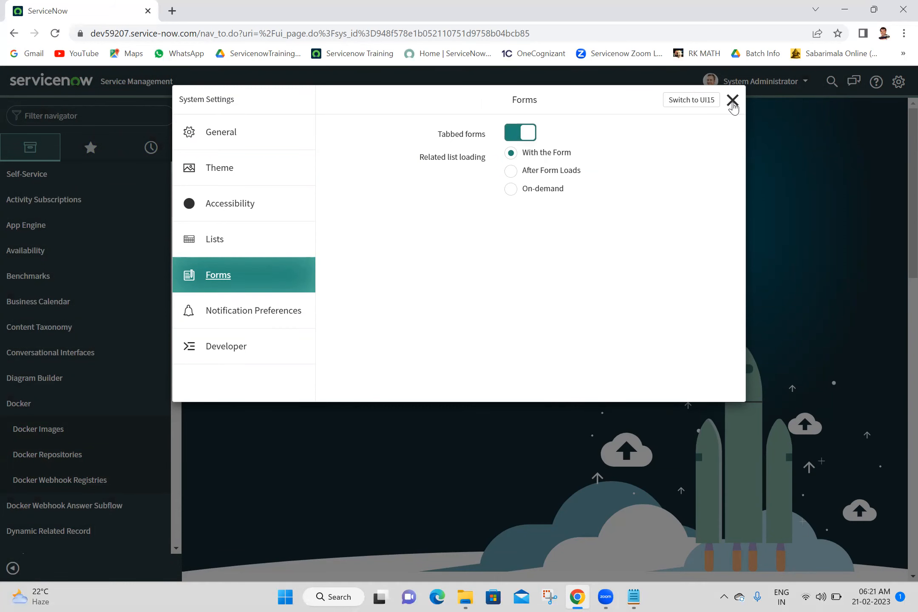
pyautogui.click(733, 100)
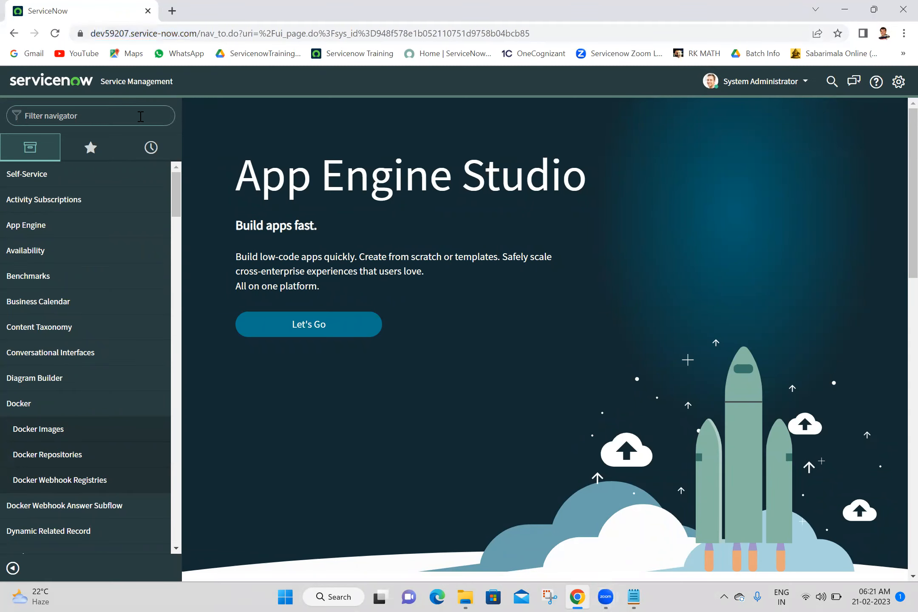
# Step: Open a new incident form using incident.FORM in the navigator filter
pyautogui.write('incid')
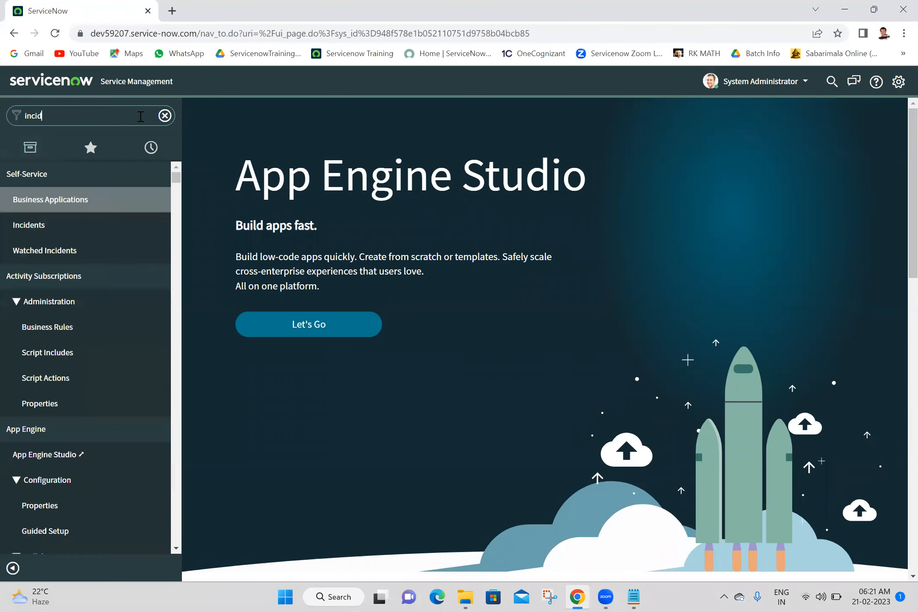
pyautogui.write('ent.FORM')
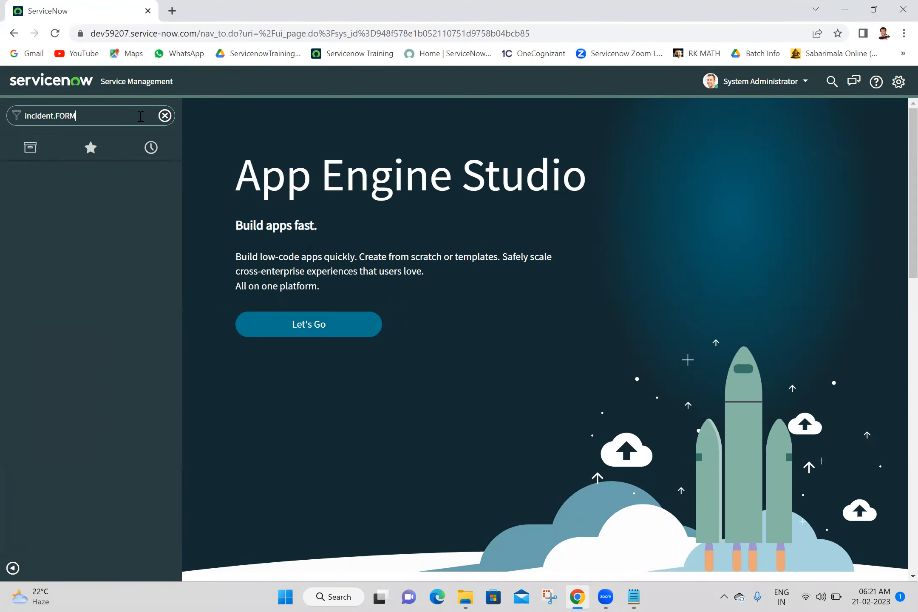
pyautogui.press('Return')
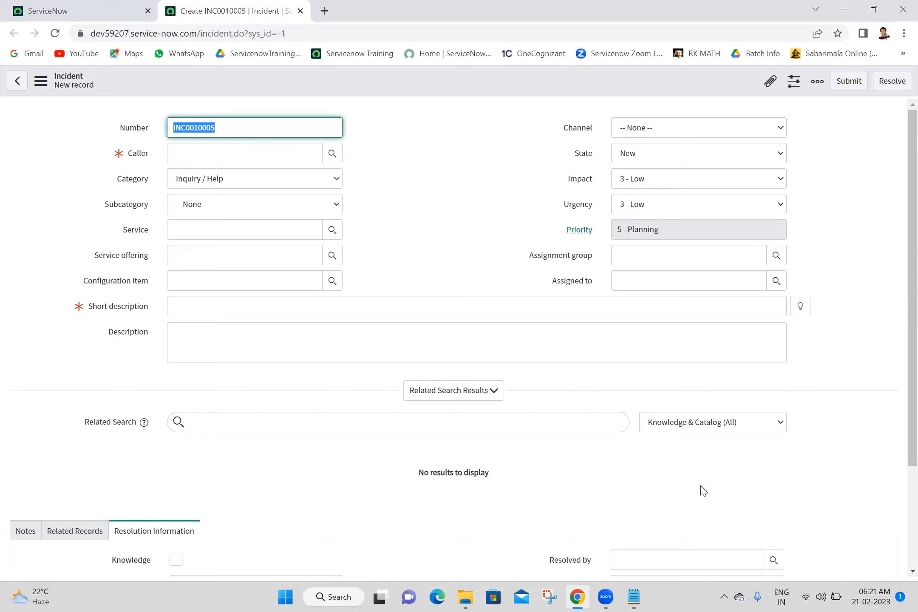
# Step: Return to the main ServiceNow tab, open the incident list with incident.LIST and look through its records
pyautogui.click(108, 9)
pyautogui.write('incident')
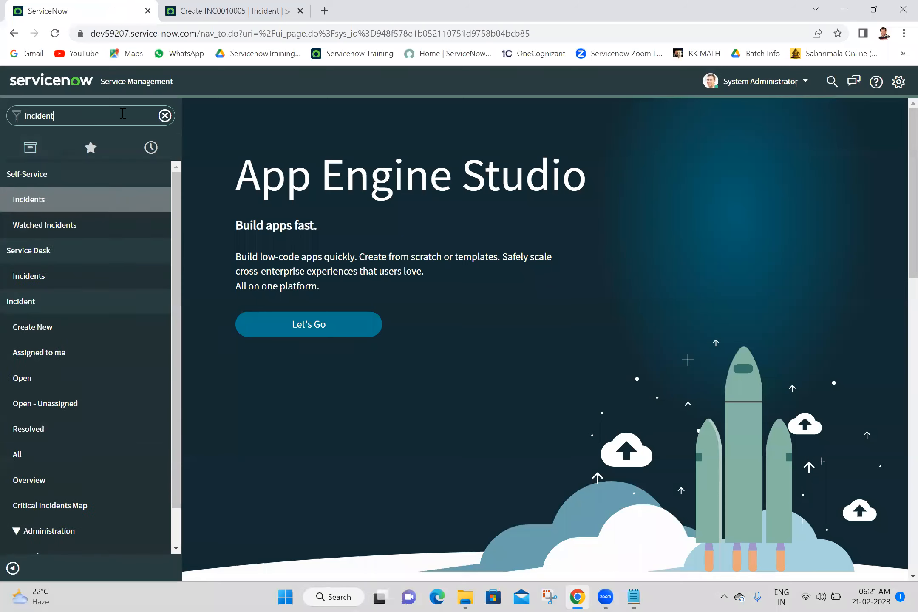
pyautogui.write('.LIST')
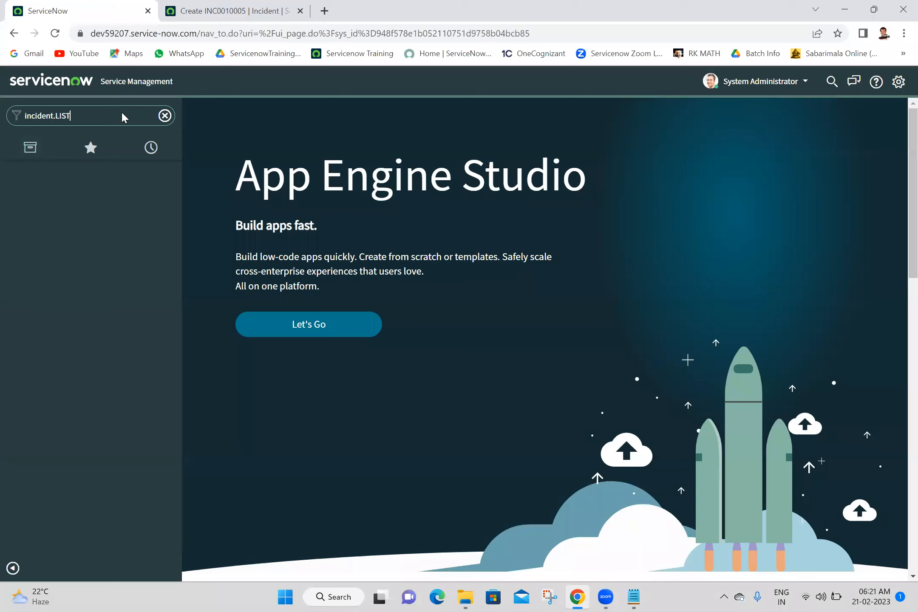
pyautogui.press('Return')
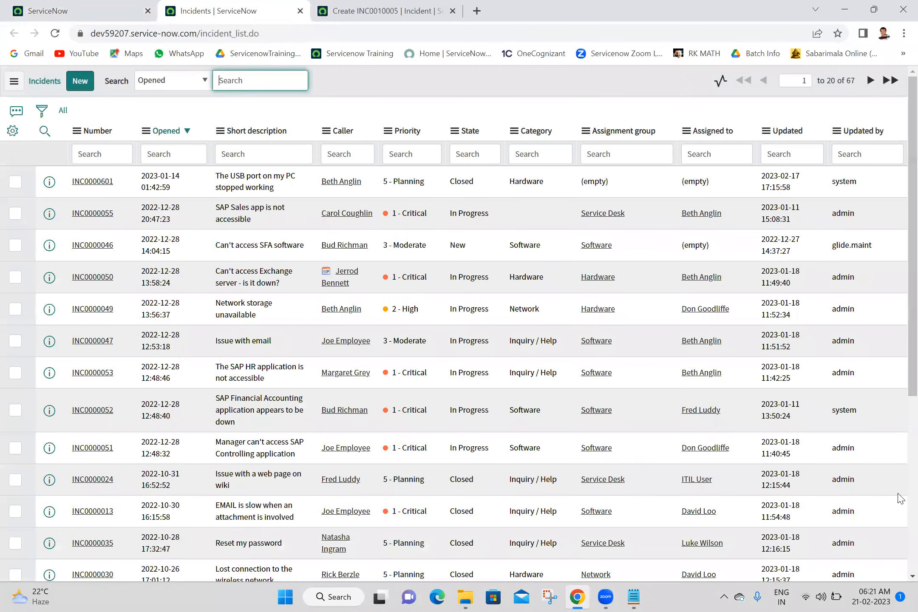
pyautogui.scroll(-10, 897, 330)
pyautogui.scroll(10, 896, 264)
# Step: Return to the main ServiceNow tab and close the incident list and incident form tabs
pyautogui.click(293, 52)
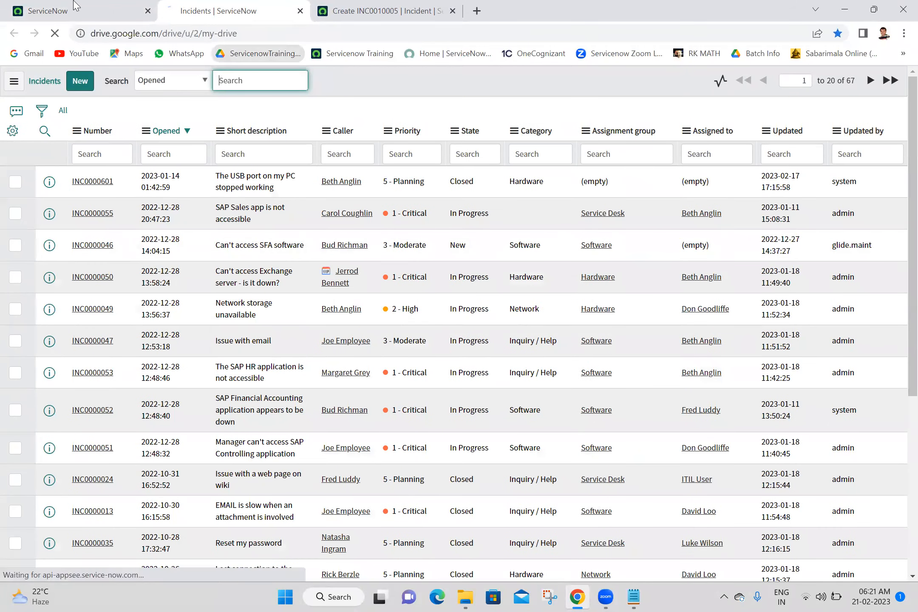
pyautogui.click(76, 6)
pyautogui.rightClick(74, 6)
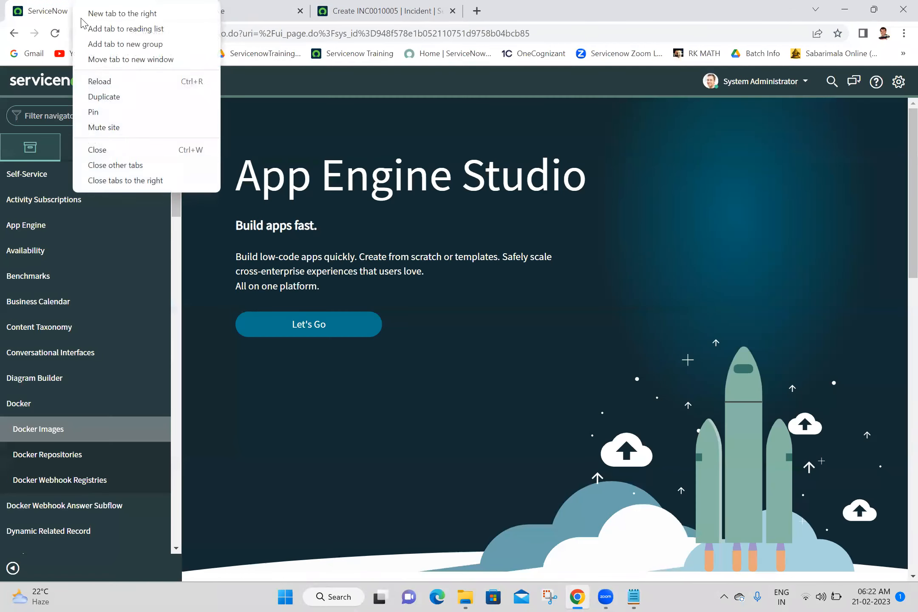
pyautogui.click(143, 186)
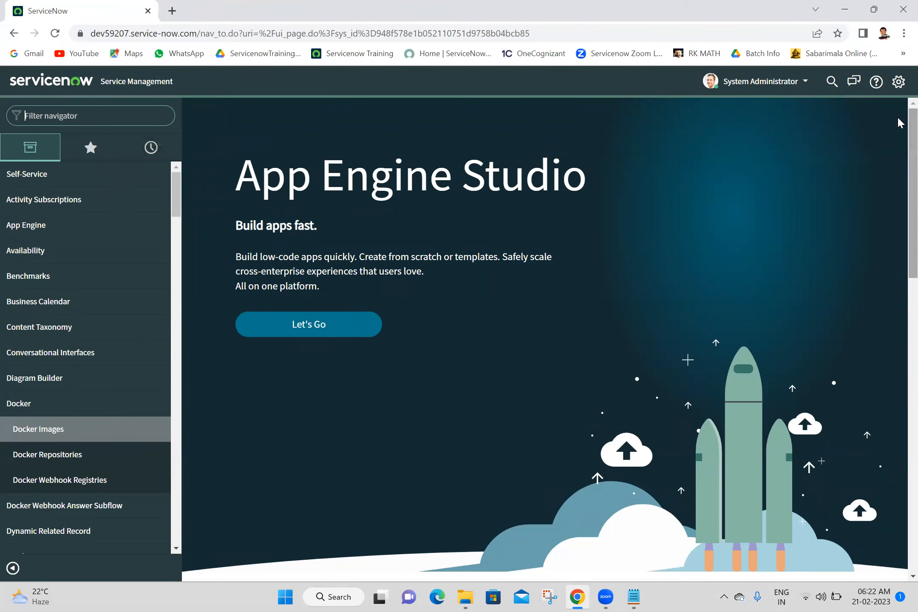
# Step: Switch the interface to UI15 from System Settings and look through its application navigator
pyautogui.click(898, 82)
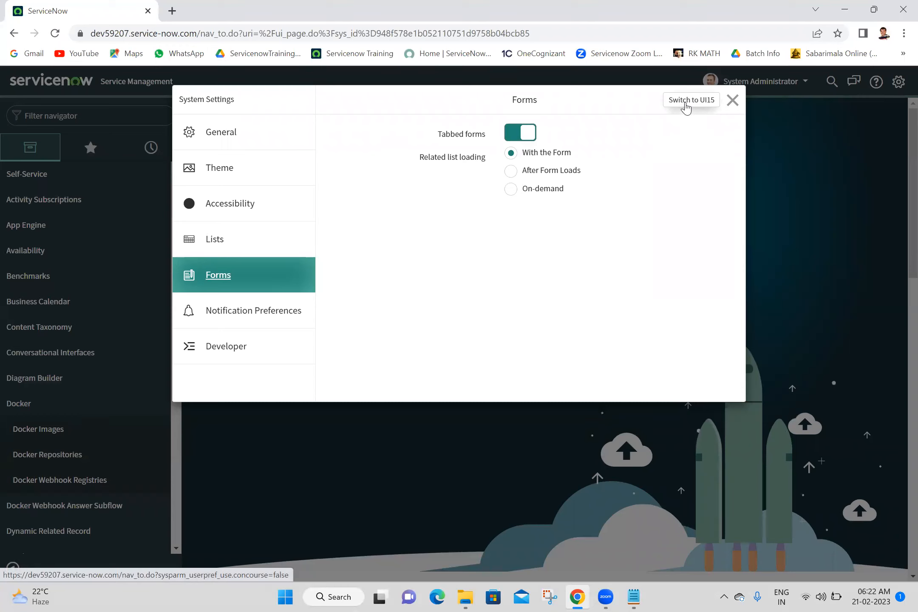
pyautogui.click(686, 107)
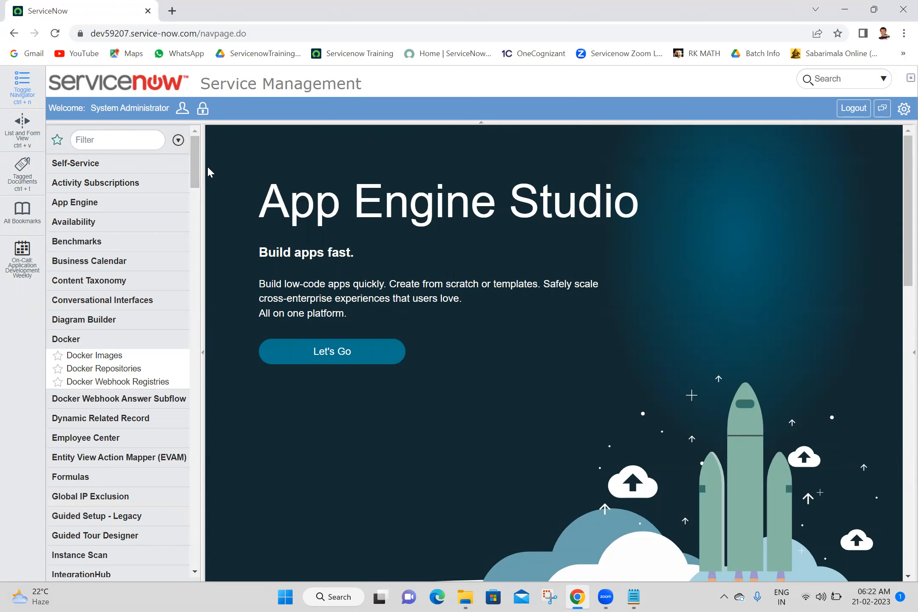
pyautogui.click(198, 272)
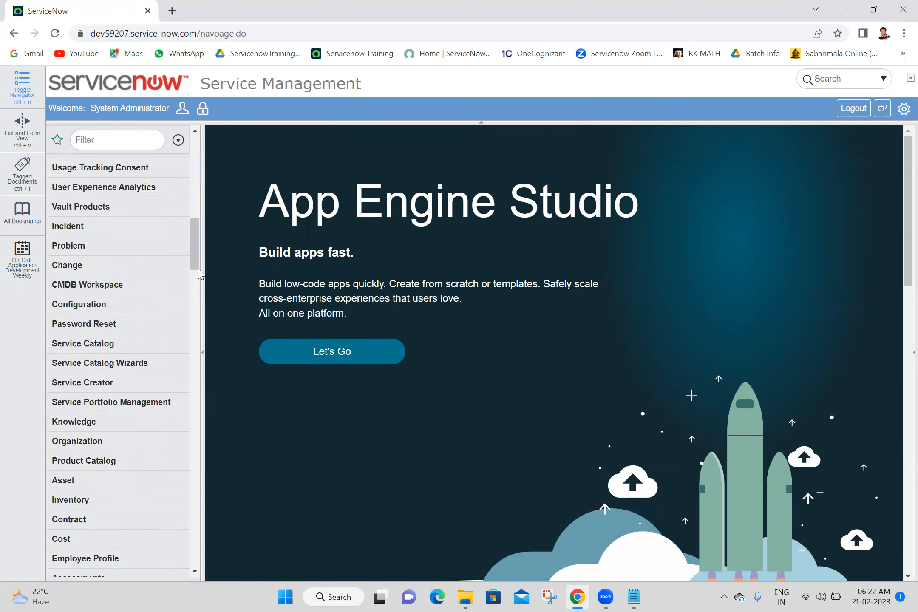
pyautogui.click(198, 190)
pyautogui.moveTo(197, 190); pyautogui.dragTo(197, 114)
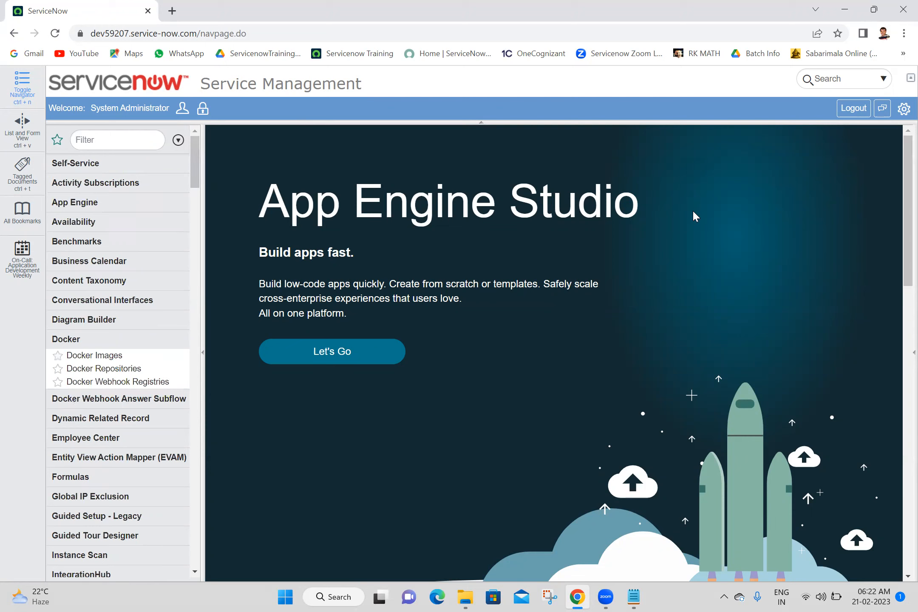
# Step: Switch the interface back to UI16 from the UI15 settings
pyautogui.click(897, 110)
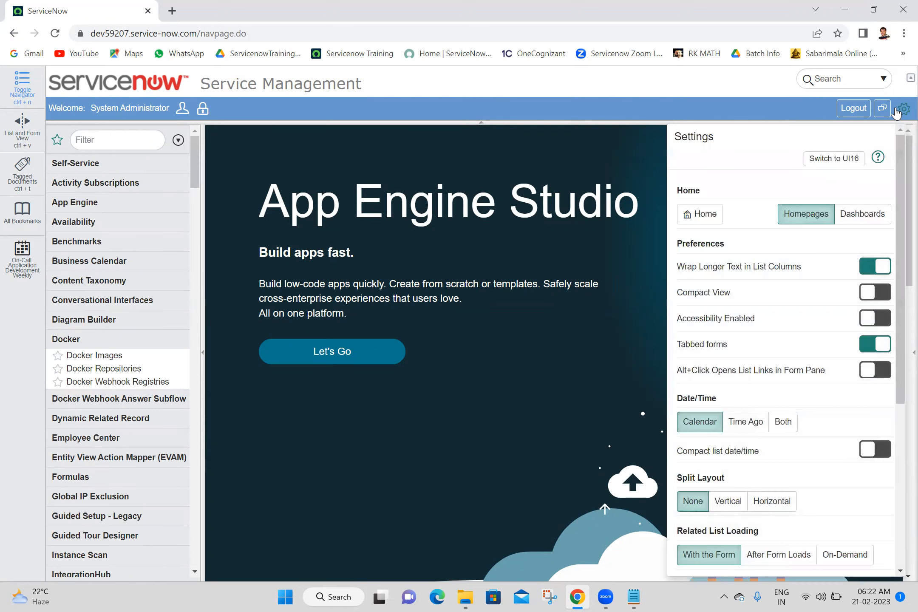
pyautogui.click(827, 159)
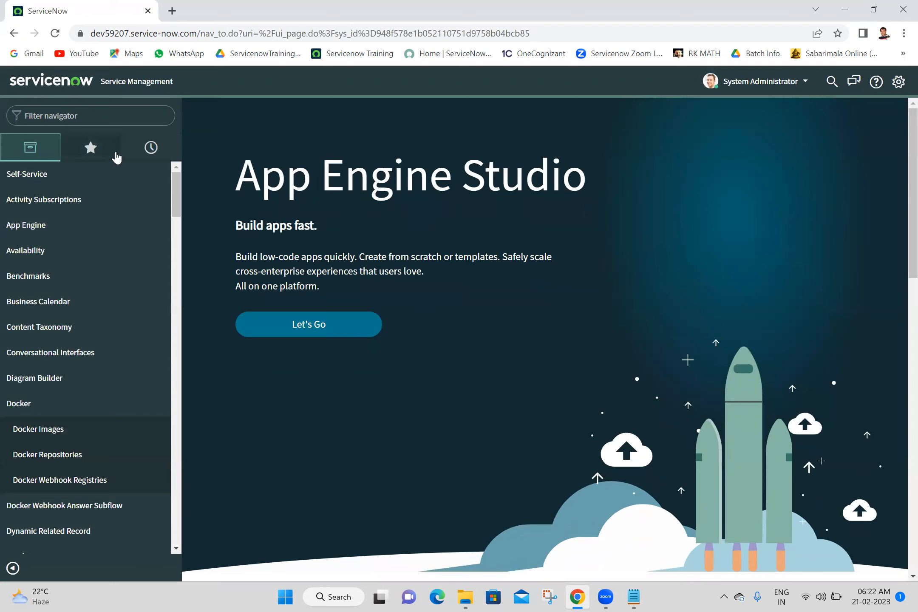
pyautogui.click(139, 124)
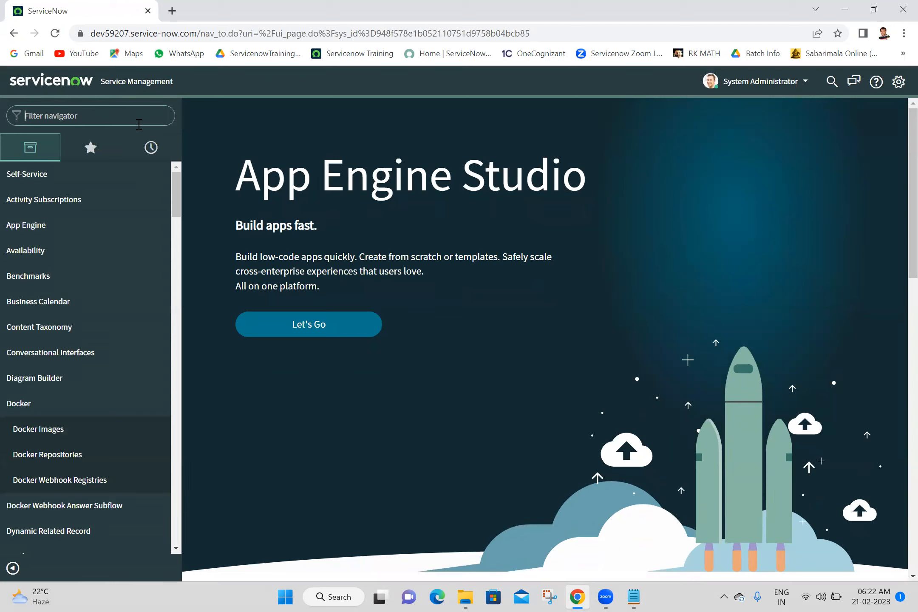
# Step: Copy the glide.ui.polaris.experience property URL from the Notepad notes and open it in a new Chrome tab
pyautogui.click(633, 597)
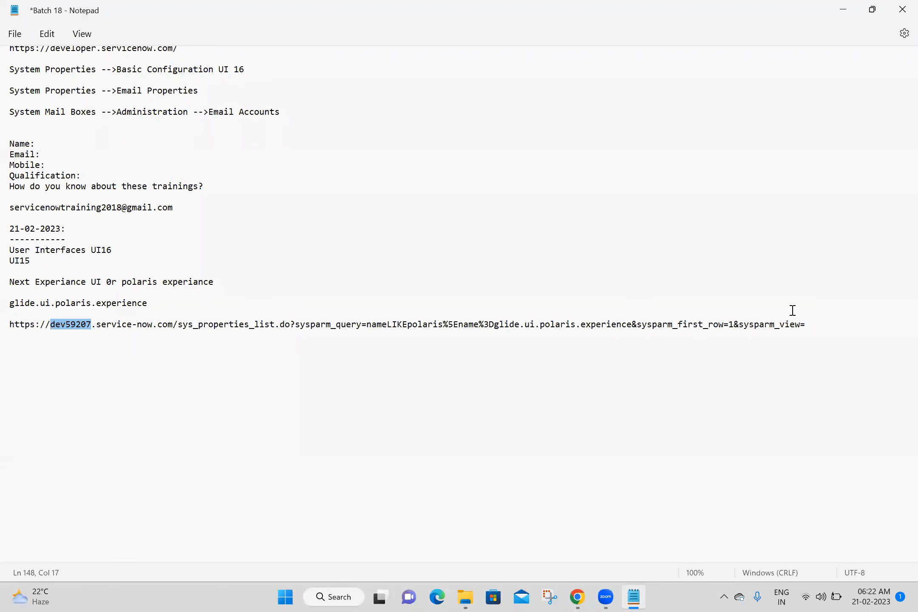
pyautogui.tripleClick(814, 322)
pyautogui.hotkey('ctrl', 'c')
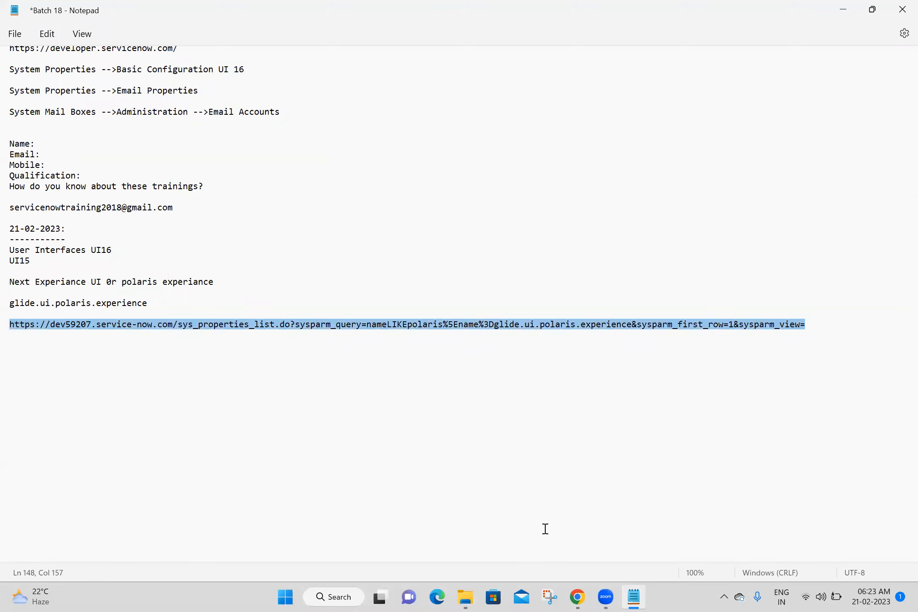
pyautogui.click(578, 597)
pyautogui.click(181, 27)
pyautogui.hotkey('ctrl', 'v')
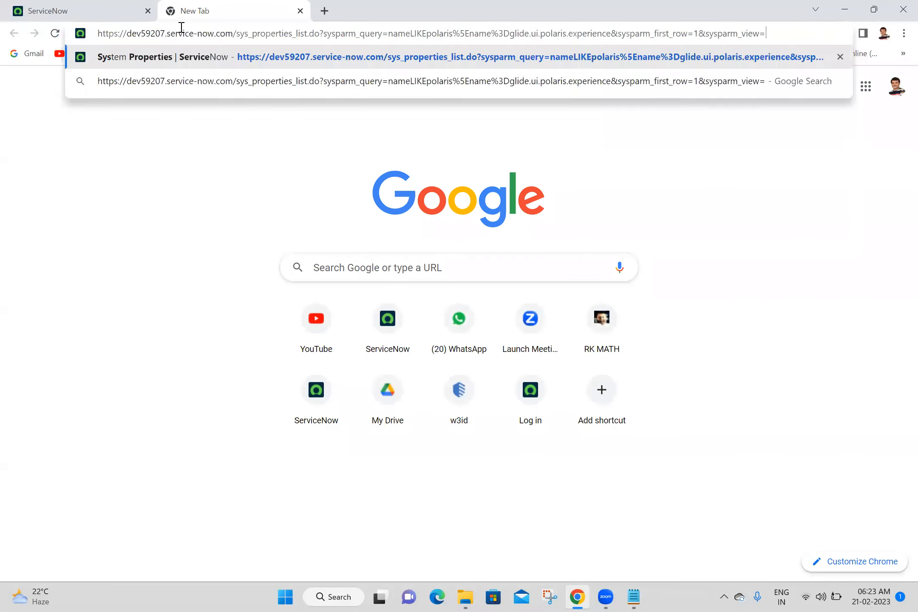
pyautogui.press('Return')
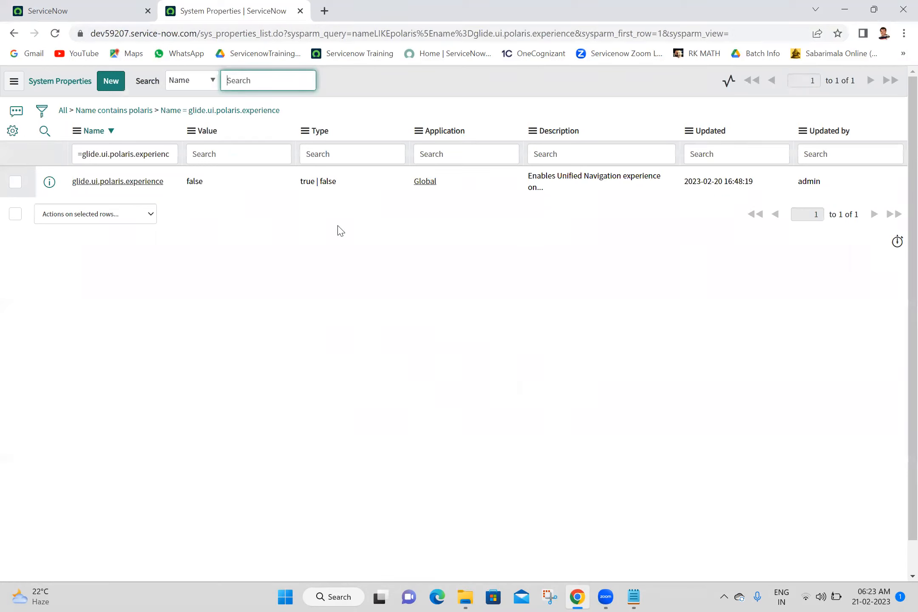
# Step: Set the value of the glide.ui.polaris.experience property to true and save it
pyautogui.doubleClick(229, 182)
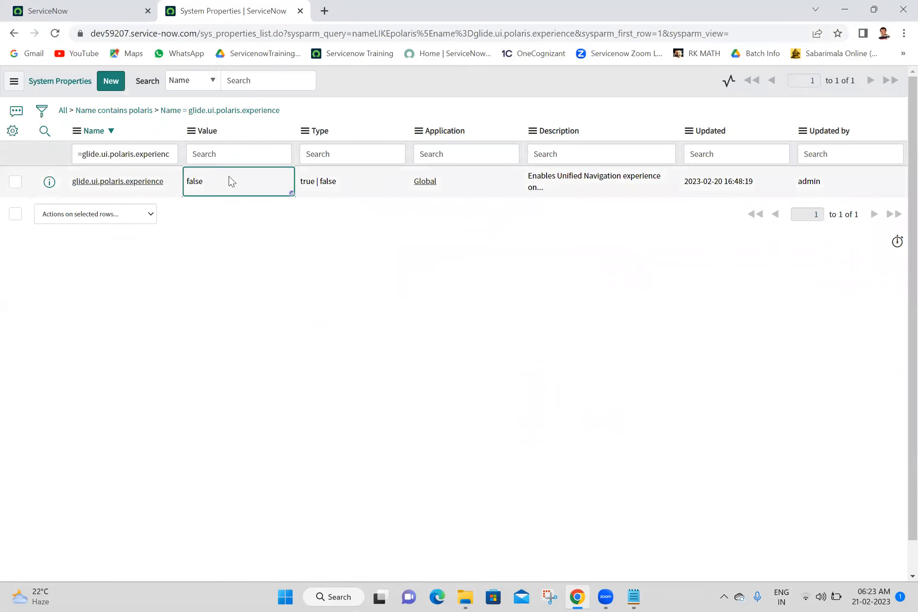
pyautogui.write('true')
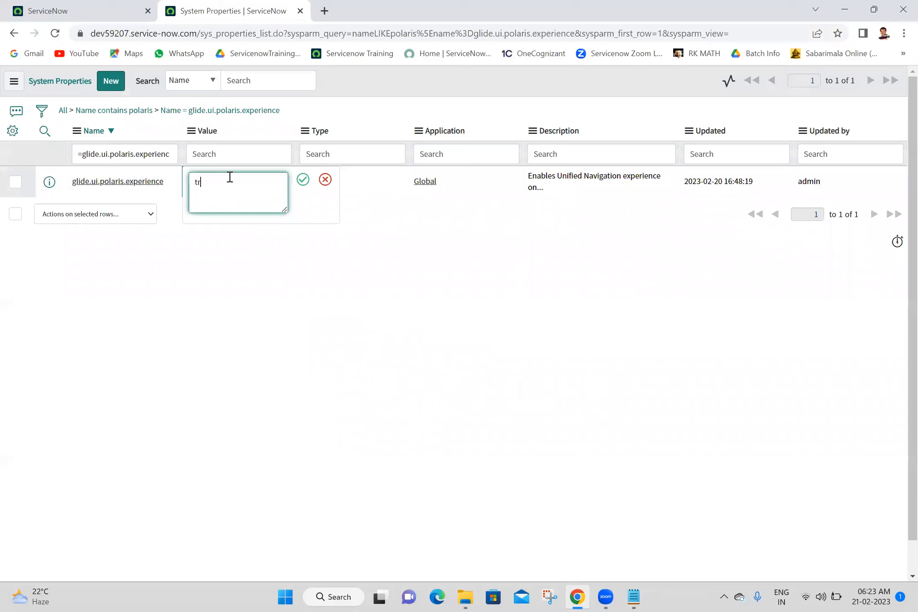
pyautogui.click(306, 183)
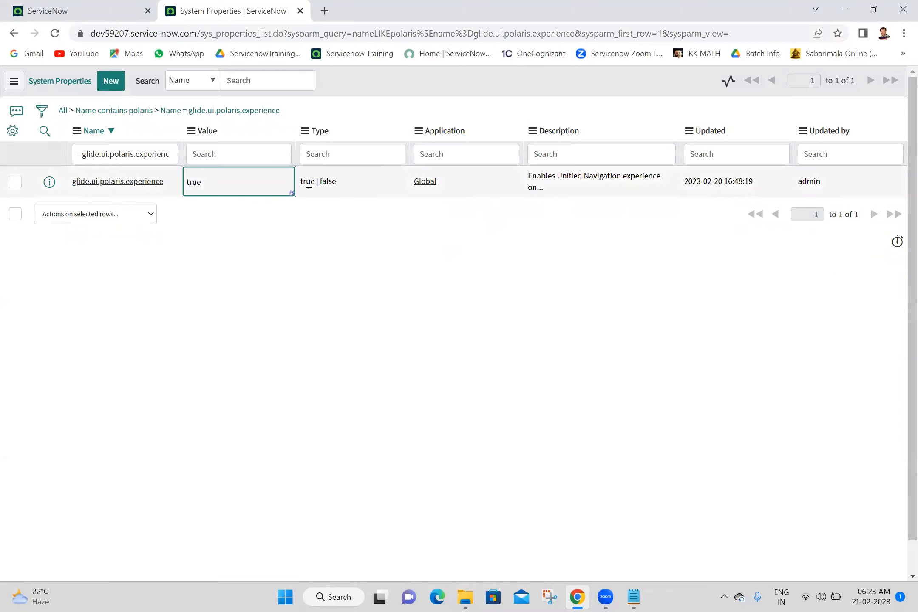
# Step: Close the System Properties tab and reload the instance at its base address dev59207.service-now.com
pyautogui.click(300, 11)
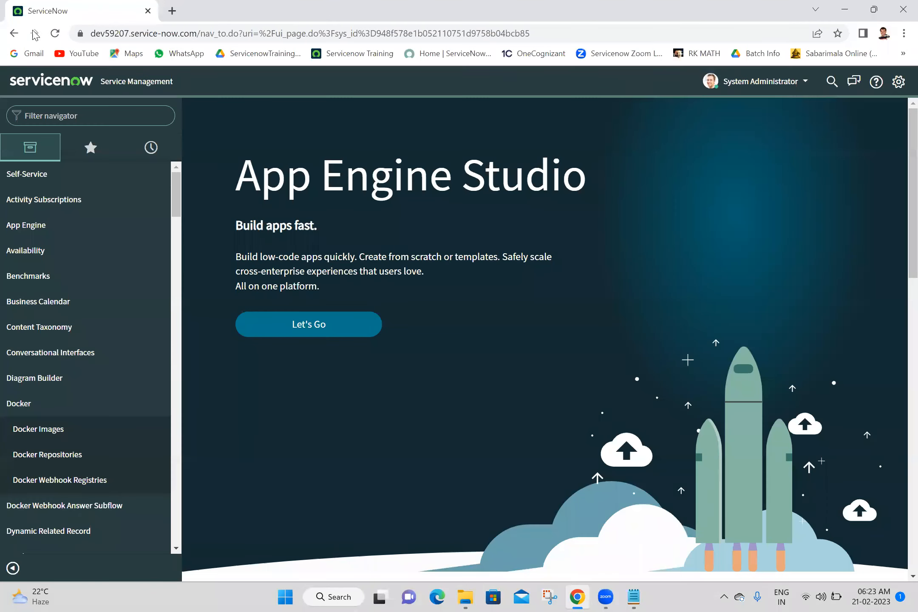
pyautogui.moveTo(199, 34); pyautogui.dragTo(675, 30)
pyautogui.press('BackSpace')
pyautogui.press('Return')
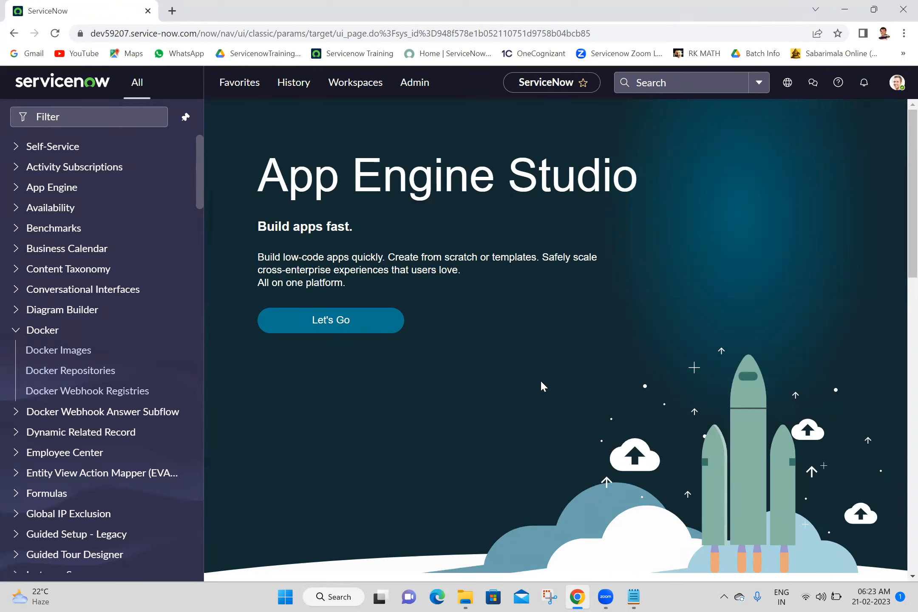
# Step: Unpin the All menu, filter it for "basic con" and open Basic Configuration UI16 in a new browser tab
pyautogui.click(185, 117)
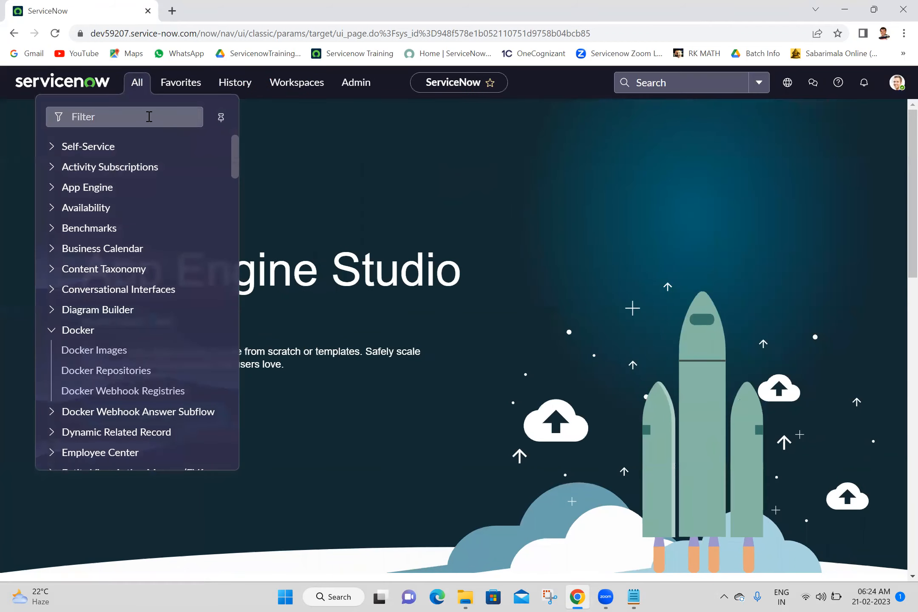
pyautogui.click(329, 144)
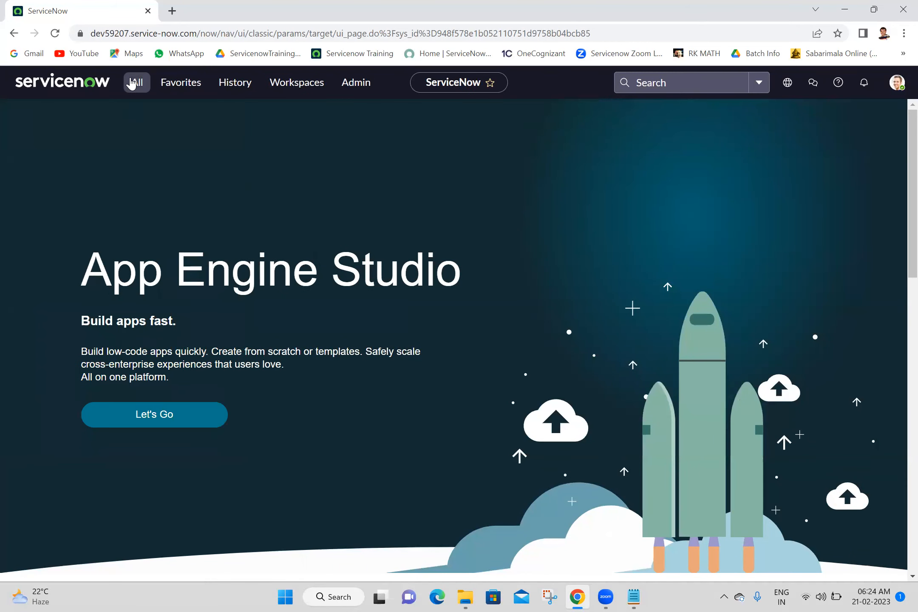
pyautogui.click(133, 83)
pyautogui.write('ba')
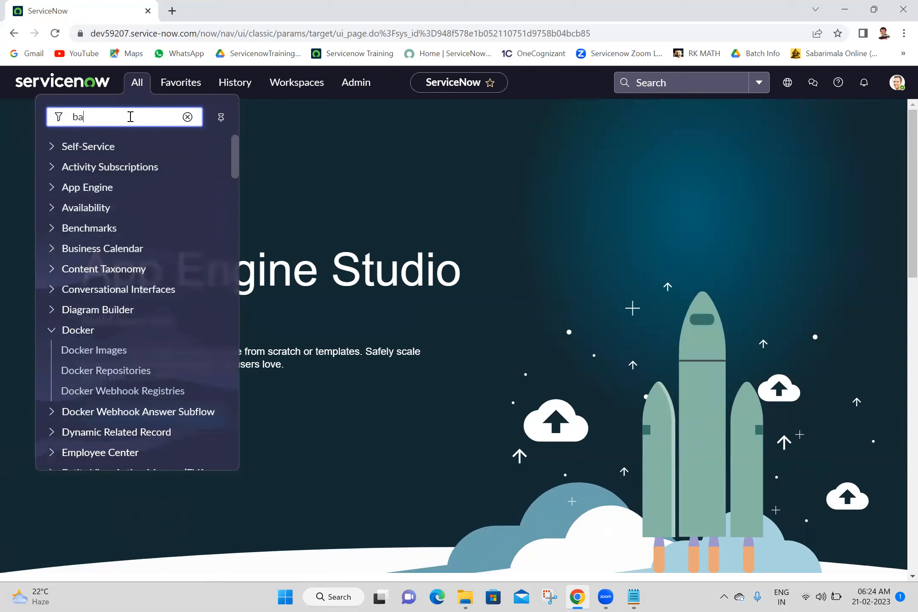
pyautogui.write('sic con')
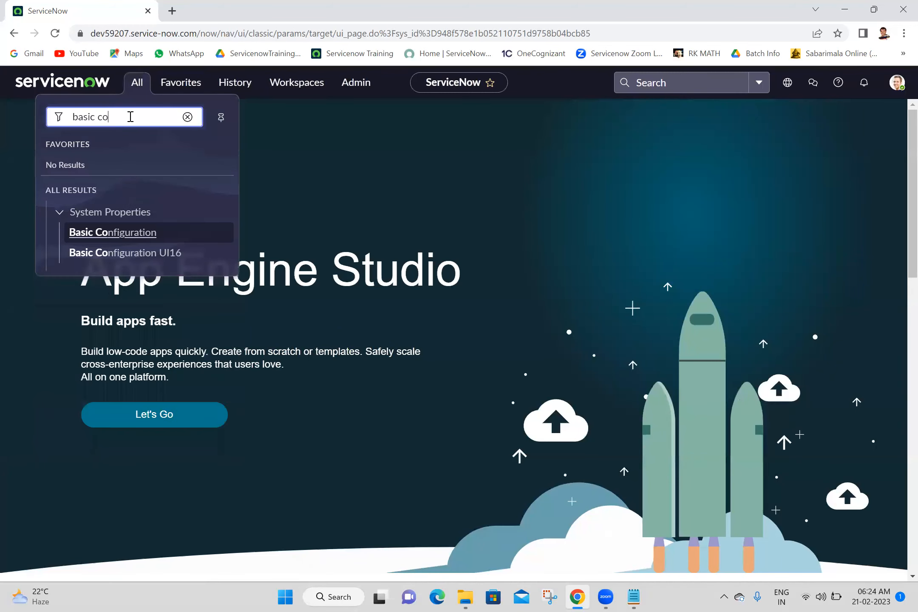
pyautogui.click(83, 255)
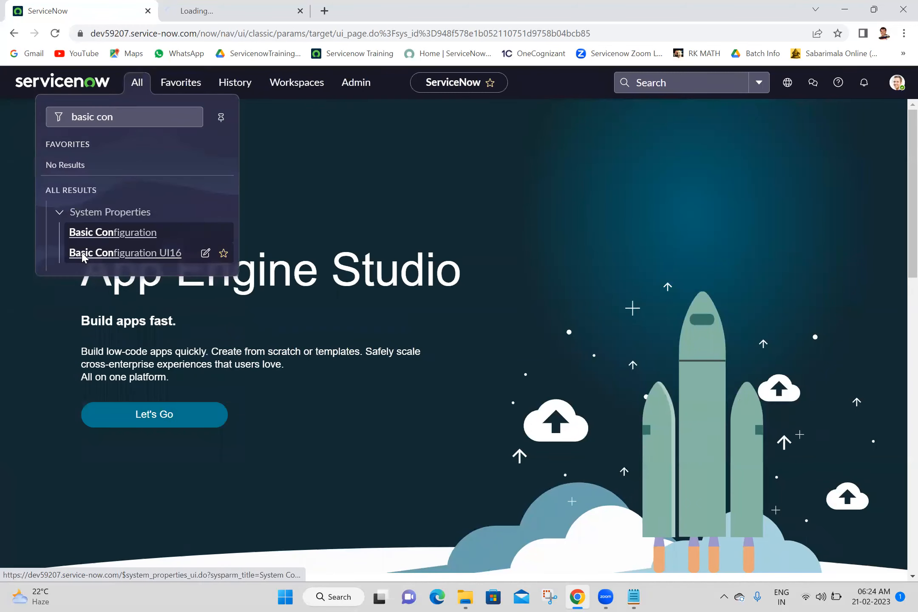
pyautogui.click(236, 9)
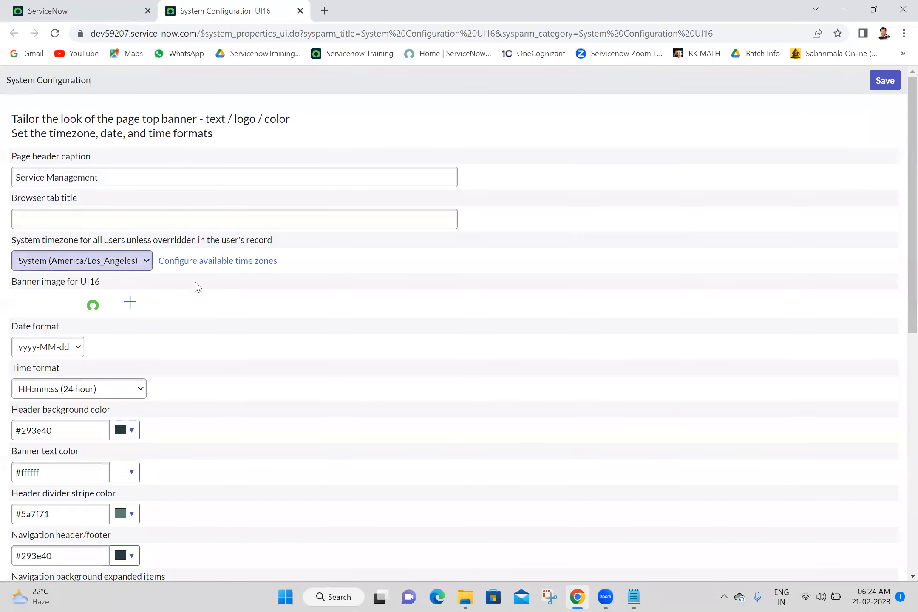
# Step: Review the page header caption, browser tab title and available choices for the system timezone
pyautogui.tripleClick(180, 174)
pyautogui.click(148, 215)
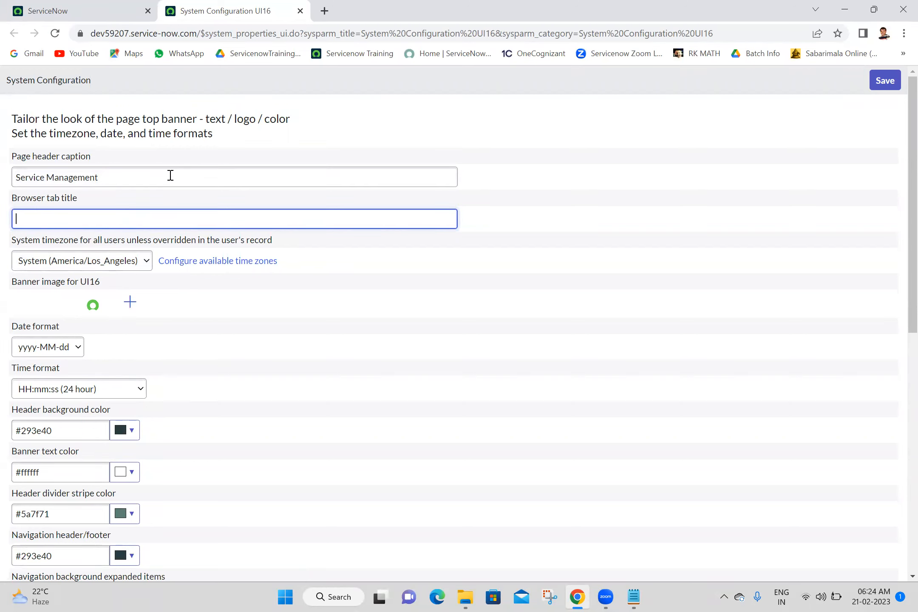
pyautogui.click(135, 264)
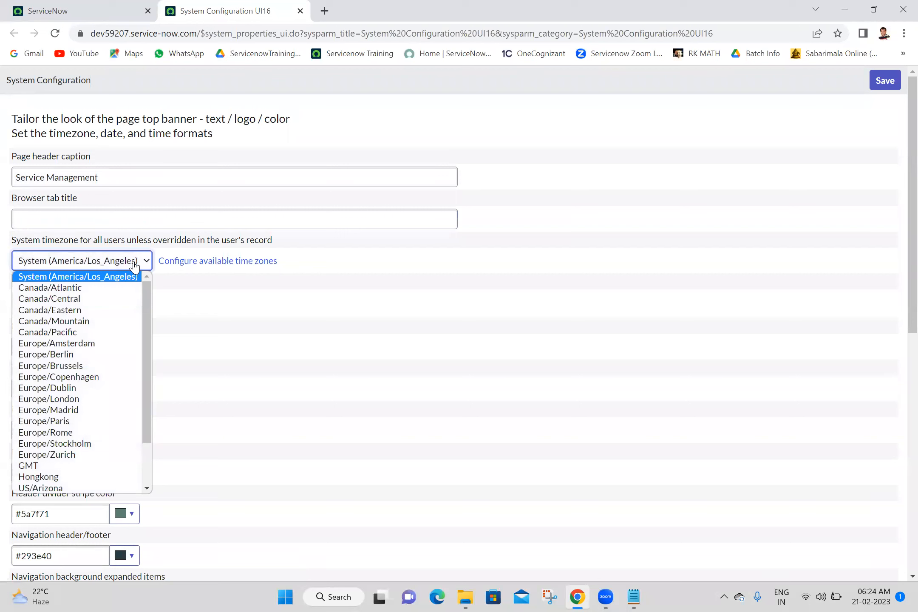
pyautogui.scroll(-2, 148, 465)
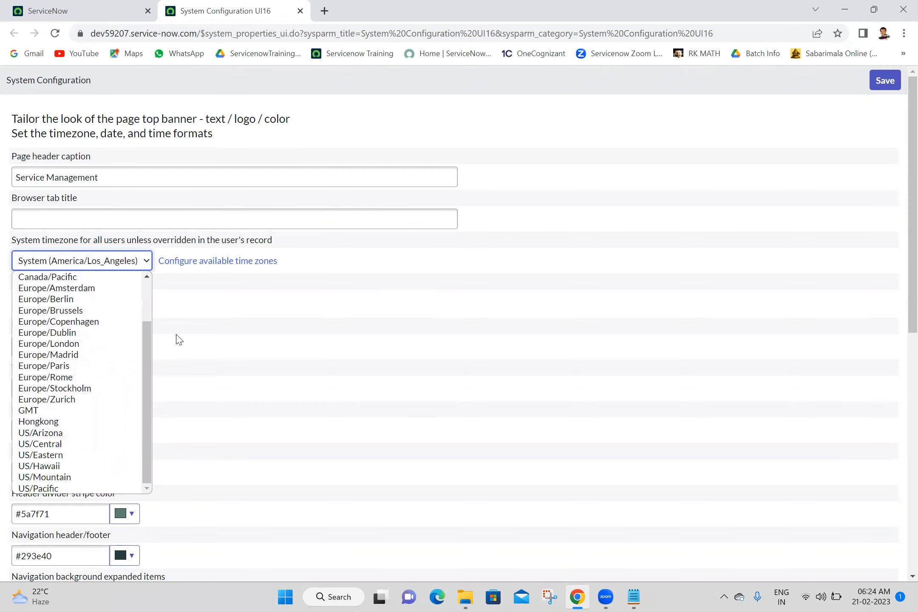
pyautogui.click(260, 303)
# Step: Open the configuration of available time zones, look through the Available list for the Indian entries, and cancel without saving
pyautogui.click(242, 261)
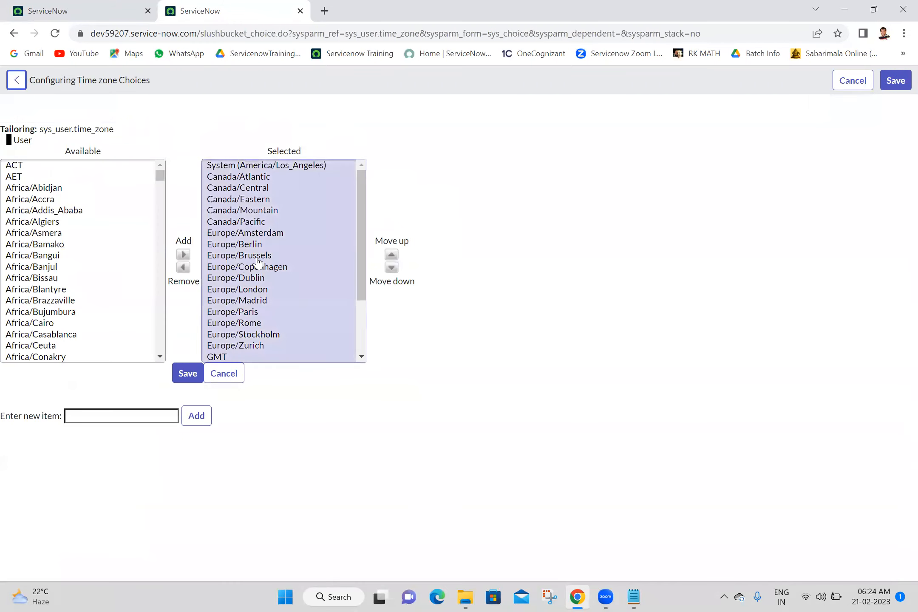
pyautogui.click(58, 256)
pyautogui.press('i')
pyautogui.press('Down')
pyautogui.press('Down')
pyautogui.press('Down')
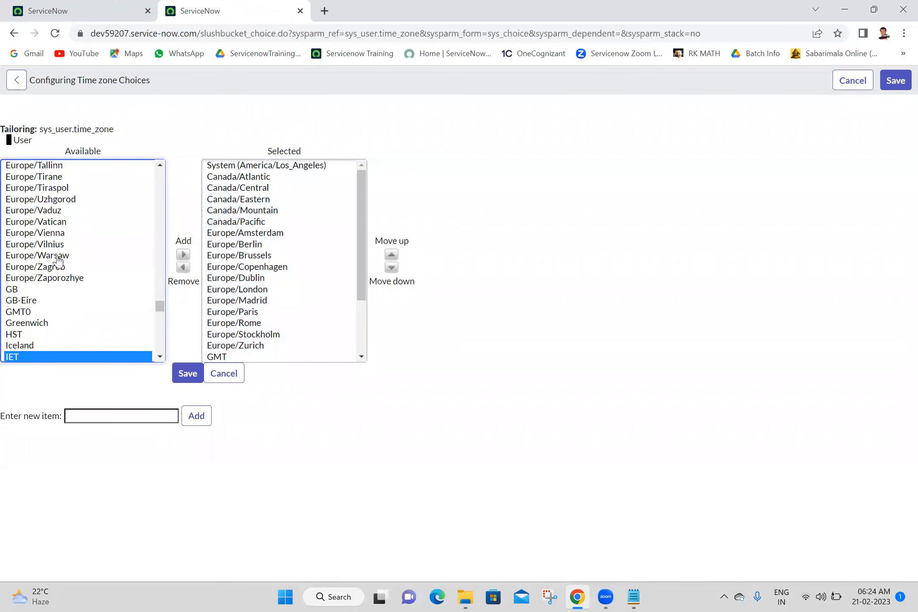
pyautogui.press('Down')
pyautogui.press('Down')
pyautogui.press('Down')
pyautogui.press('Down')
pyautogui.press('Down')
pyautogui.press('Down')
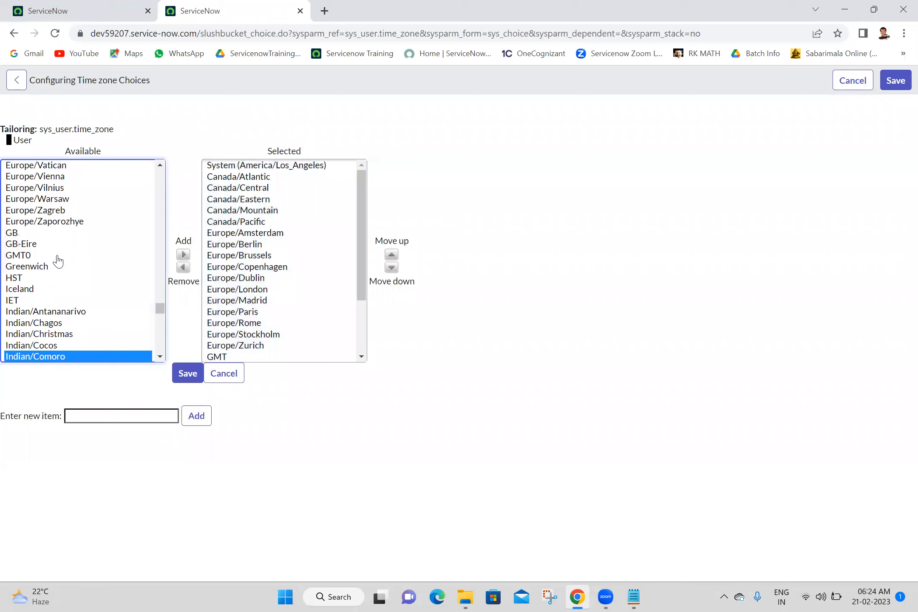
pyautogui.press('Down')
pyautogui.press('Down')
pyautogui.press('Down')
pyautogui.press('Down')
pyautogui.press('Down')
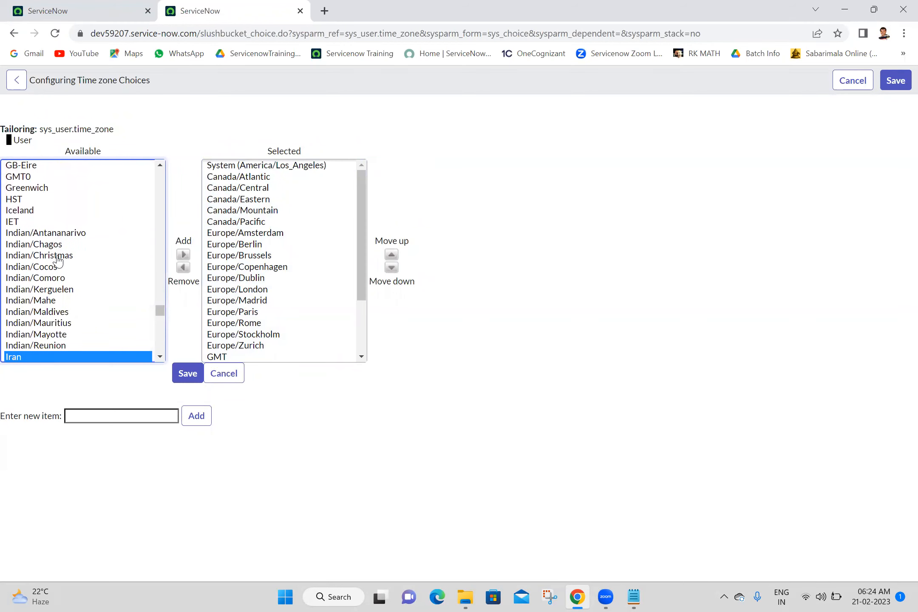
pyautogui.press('i')
pyautogui.press('Down')
pyautogui.press('Down')
pyautogui.press('Down')
pyautogui.press('Down')
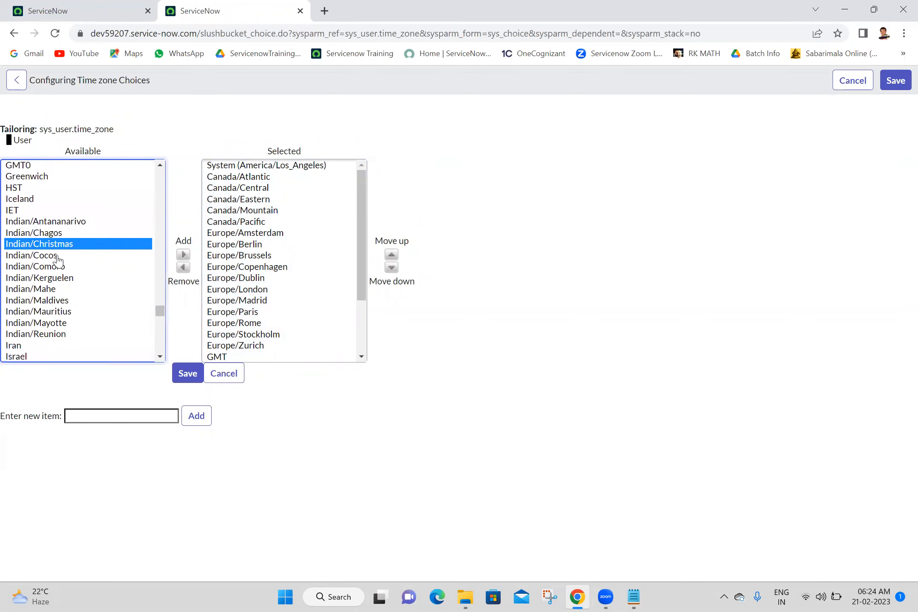
pyautogui.click(240, 374)
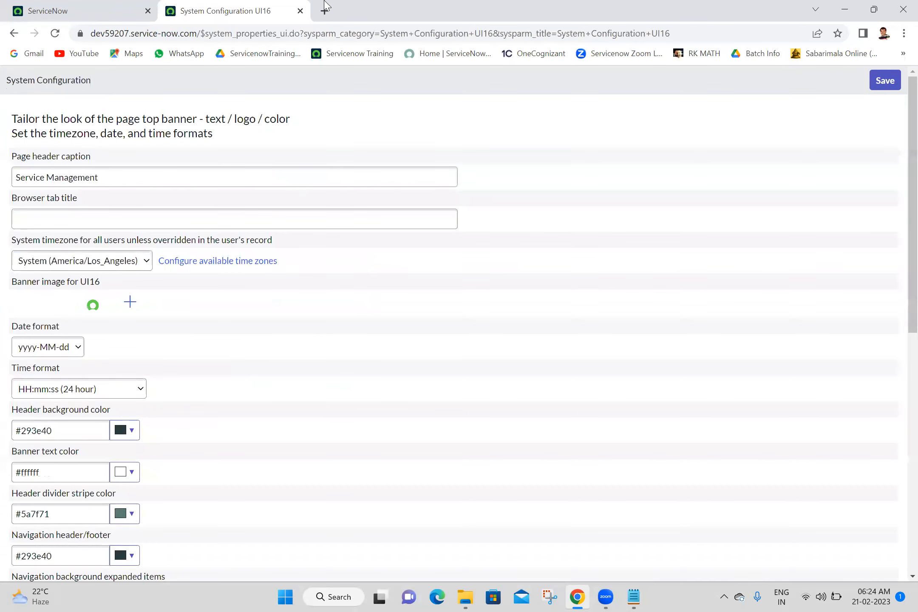
# Step: Close the System Configuration tab, filter the All menu for "email pro" and open Email Properties under System Properties in a new browser tab
pyautogui.click(300, 10)
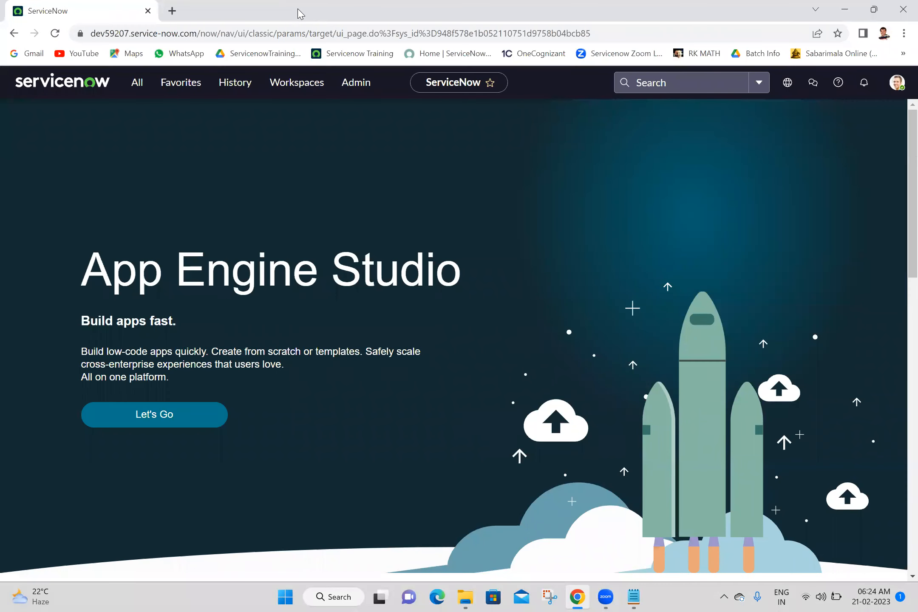
pyautogui.click(134, 87)
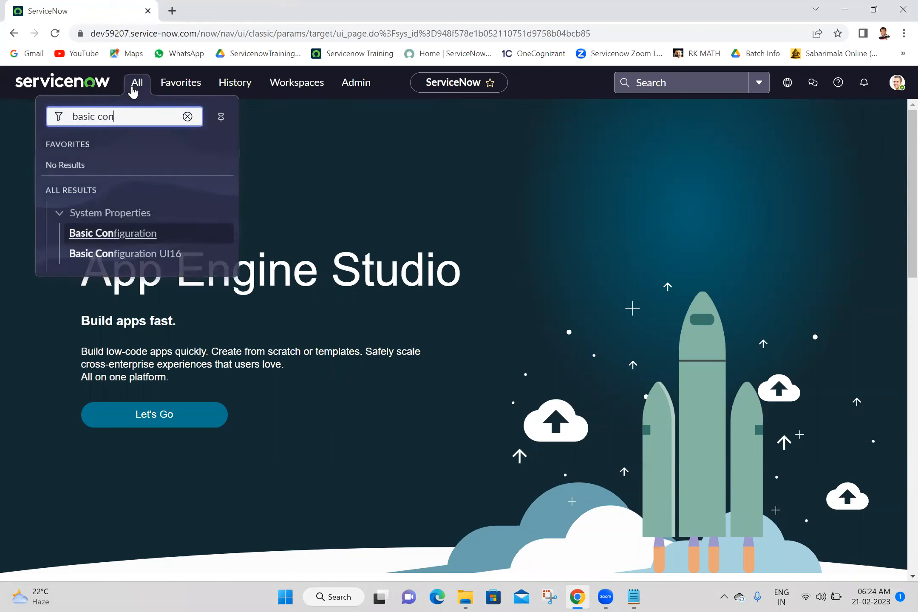
pyautogui.tripleClick(138, 119)
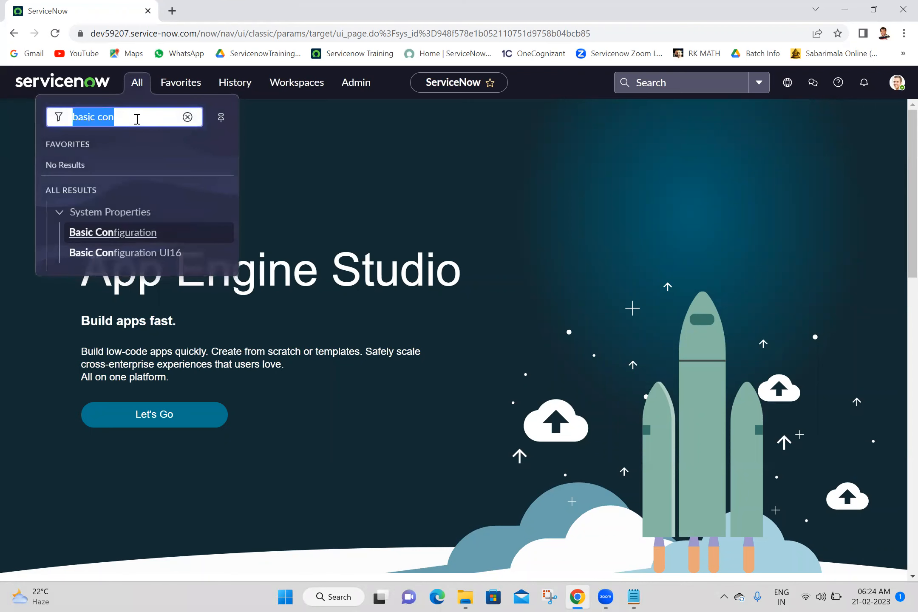
pyautogui.write('email pro')
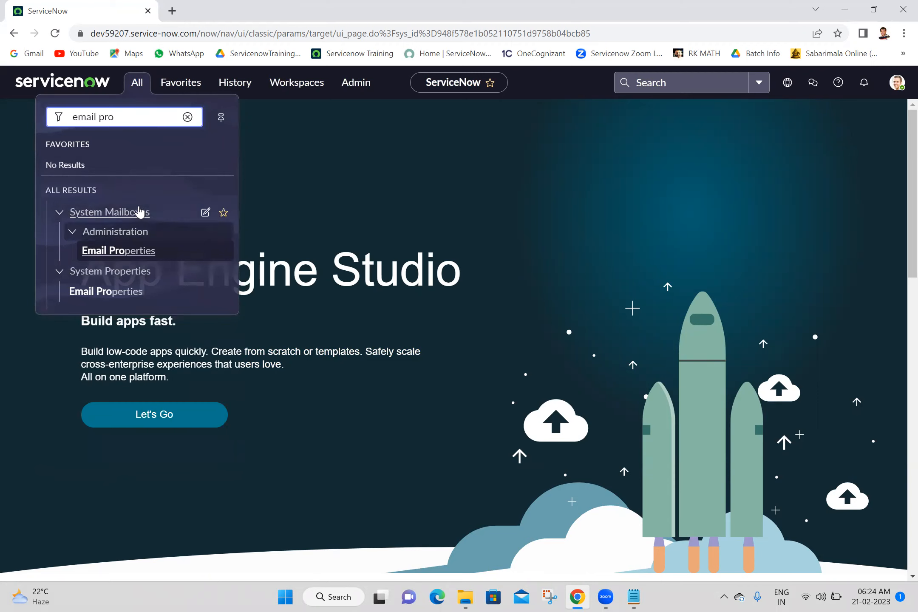
pyautogui.middleClick(109, 293)
pyautogui.click(288, 5)
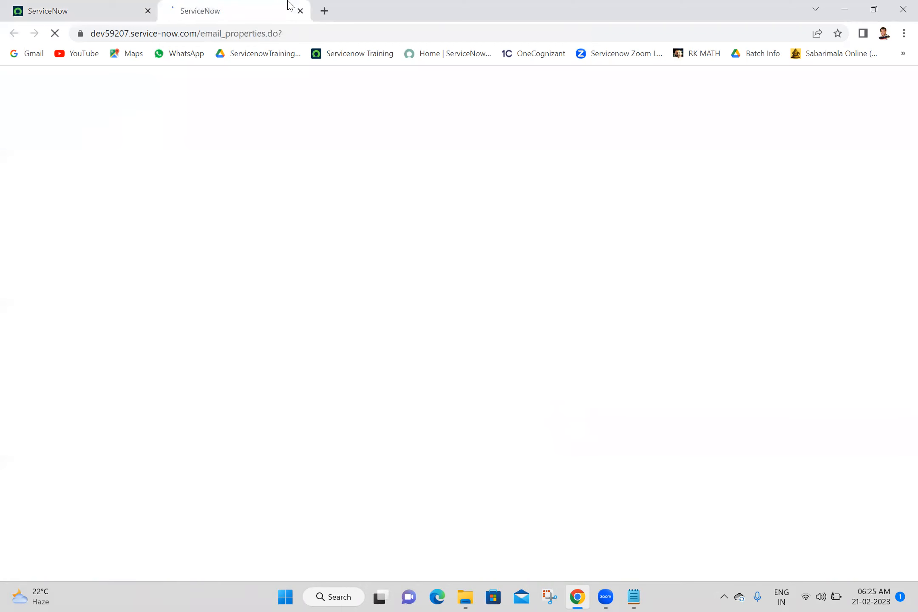
# Step: Enable both email sending and email receiving in the Email Properties and save them
pyautogui.click(13, 192)
pyautogui.click(471, 189)
pyautogui.click(902, 82)
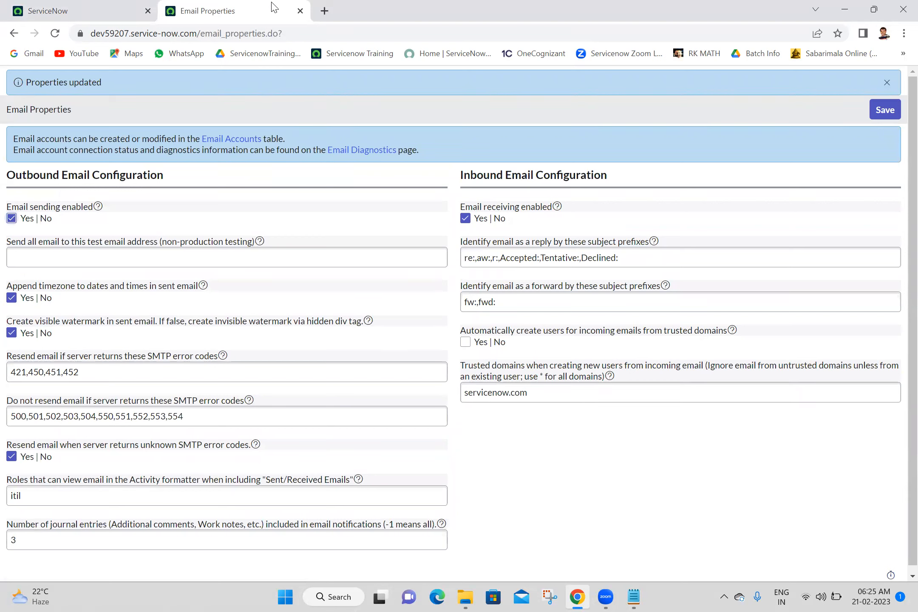
# Step: Close the Email Properties tab and search the All menu for "mail box"
pyautogui.click(300, 10)
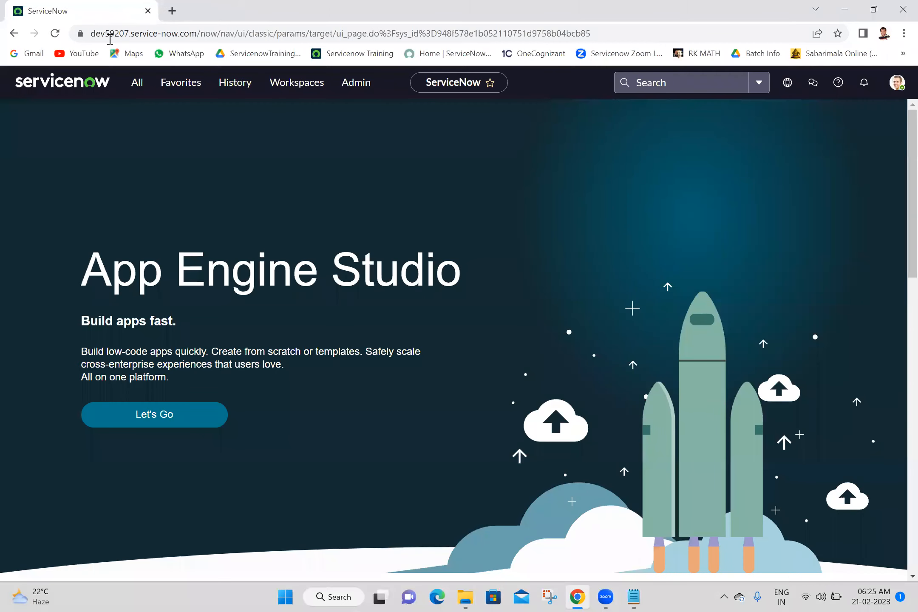
pyautogui.click(141, 89)
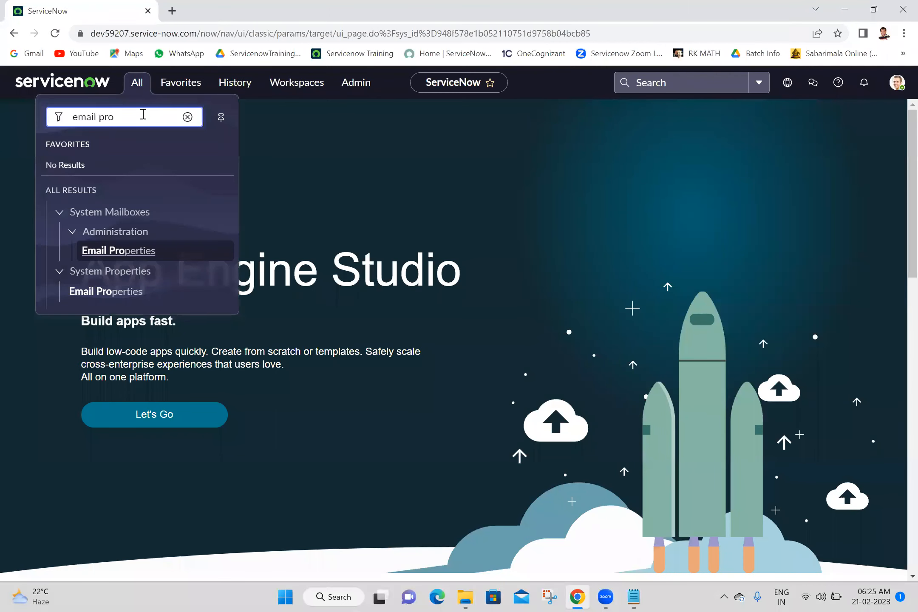
pyautogui.tripleClick(143, 114)
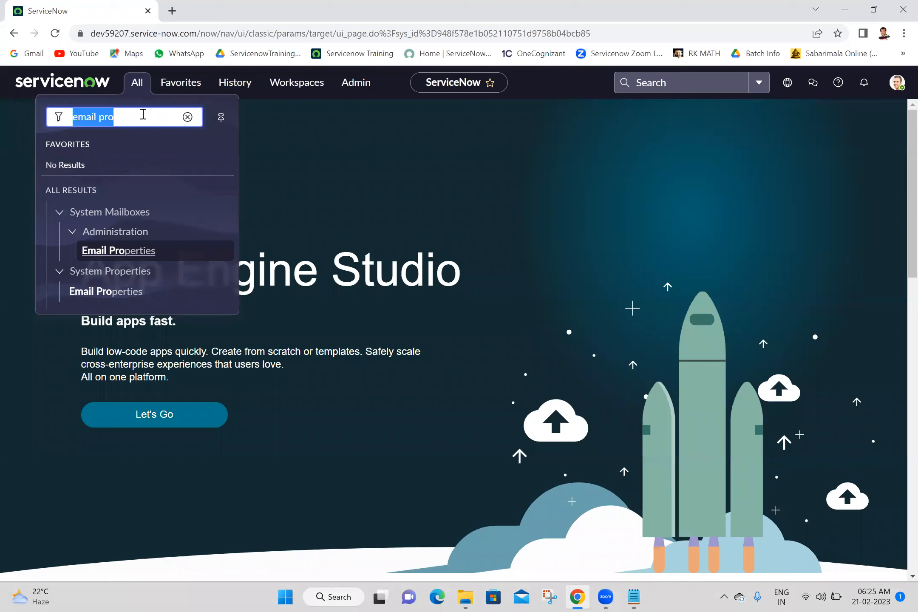
pyautogui.write('mail ')
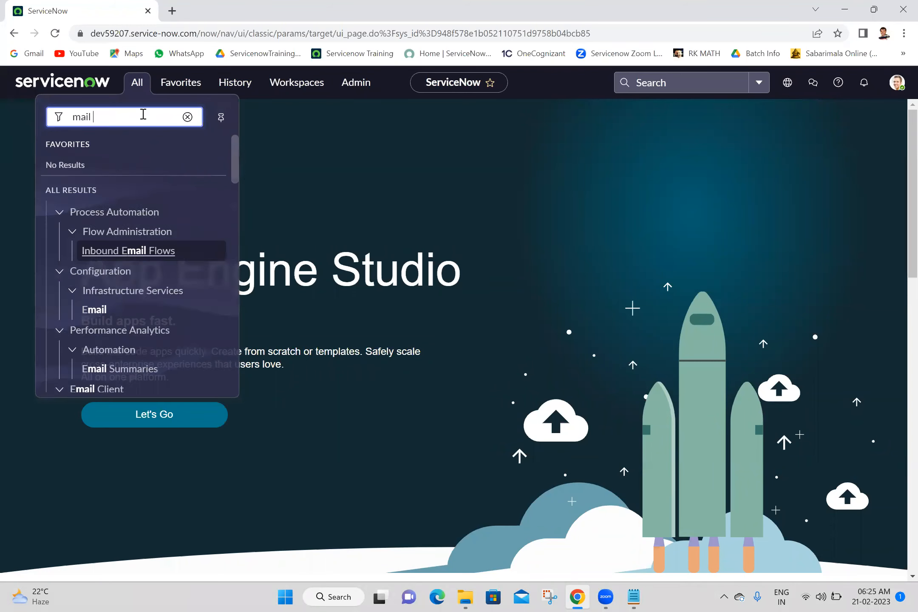
pyautogui.write('box')
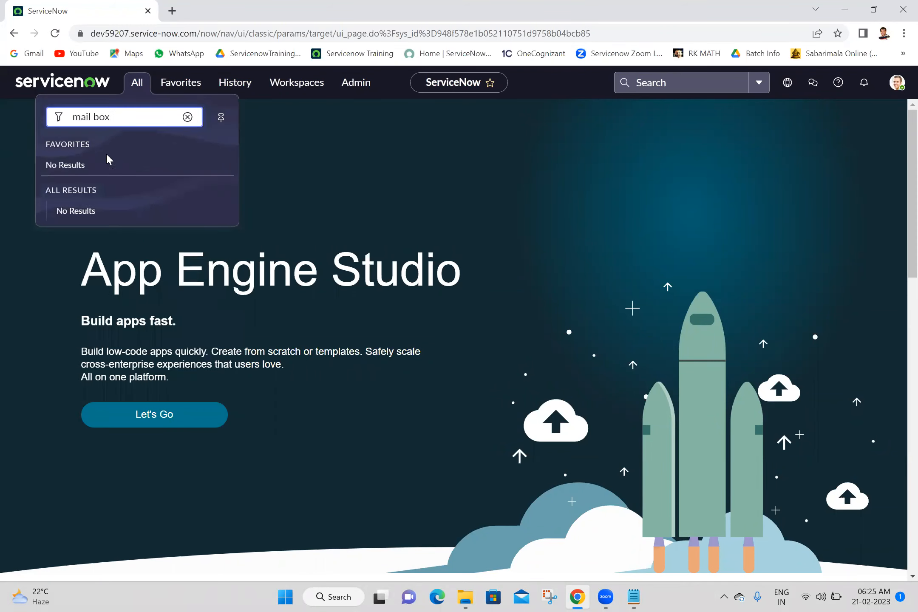
# Step: Replace the menu filter with "email acc" and open Email Accounts in a new browser tab
pyautogui.press('BackSpace')
pyautogui.press('BackSpace')
pyautogui.press('BackSpace')
pyautogui.press('BackSpace')
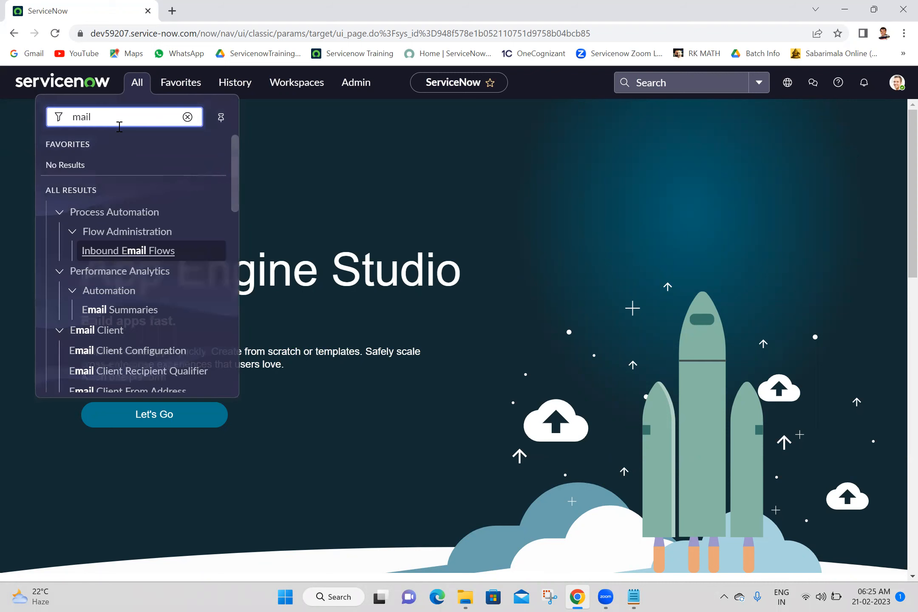
pyautogui.press('BackSpace')
pyautogui.press('BackSpace')
pyautogui.press('BackSpace')
pyautogui.press('BackSpace')
pyautogui.write('emai')
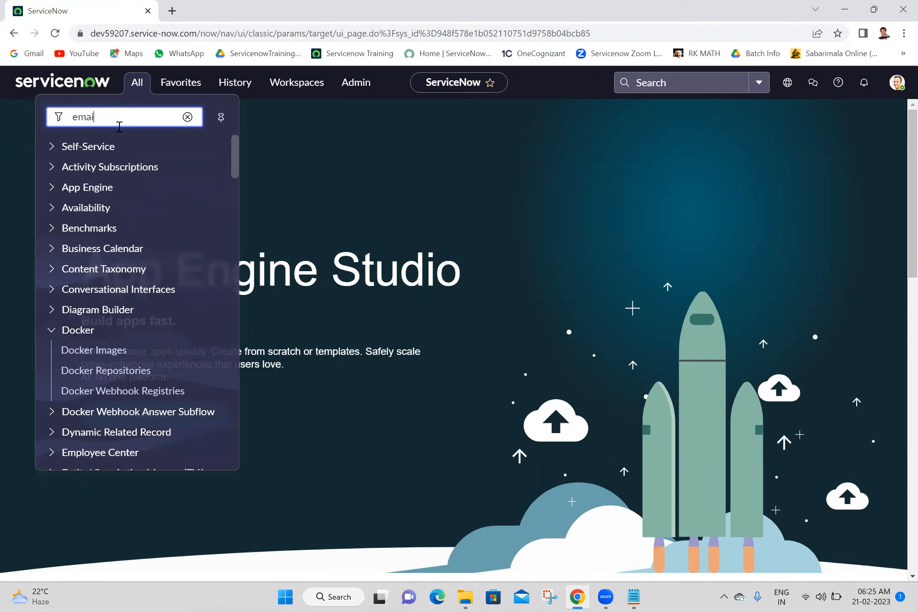
pyautogui.write('l acc')
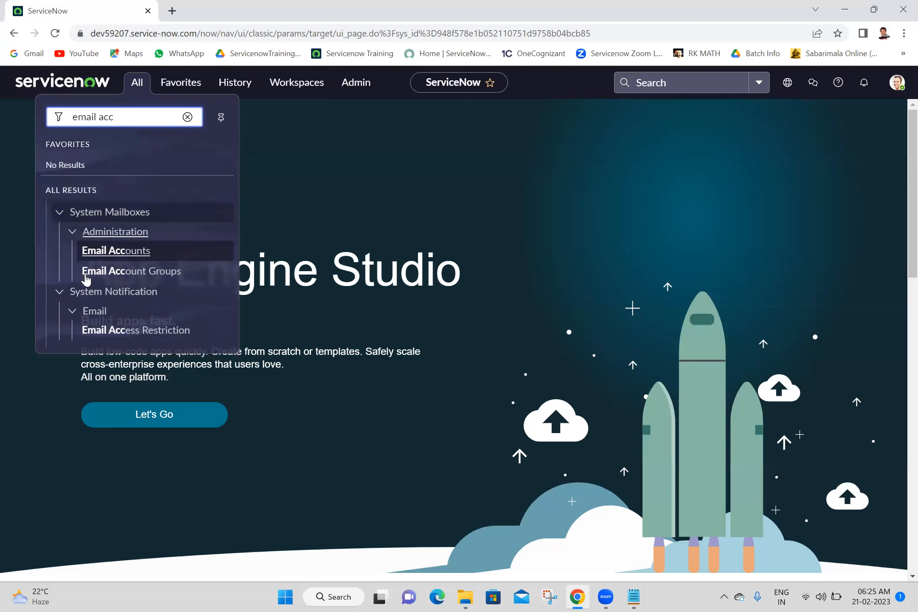
pyautogui.middleClick(115, 252)
pyautogui.click(255, 6)
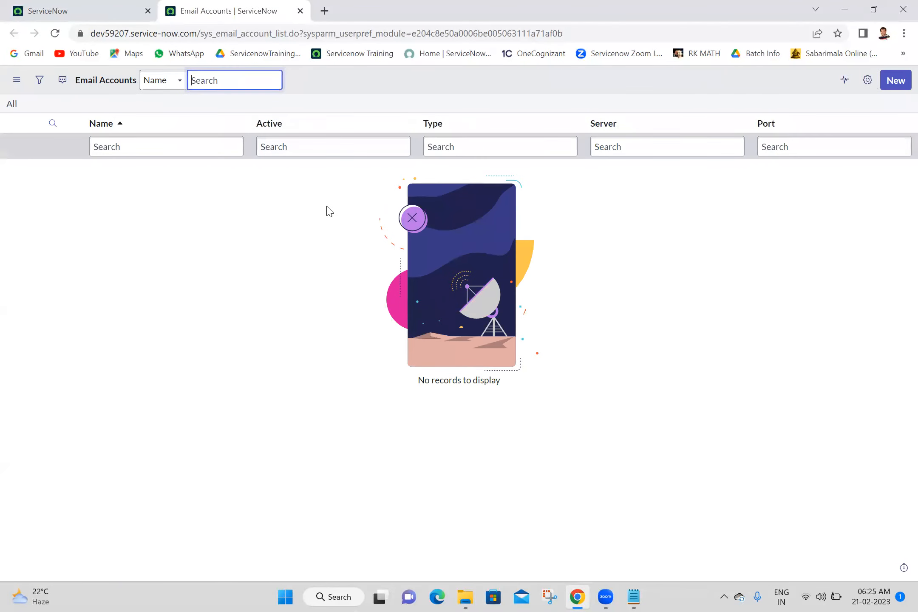
# Step: Look over the Type and Server columns of the Email Accounts list and close its tab
pyautogui.click(475, 148)
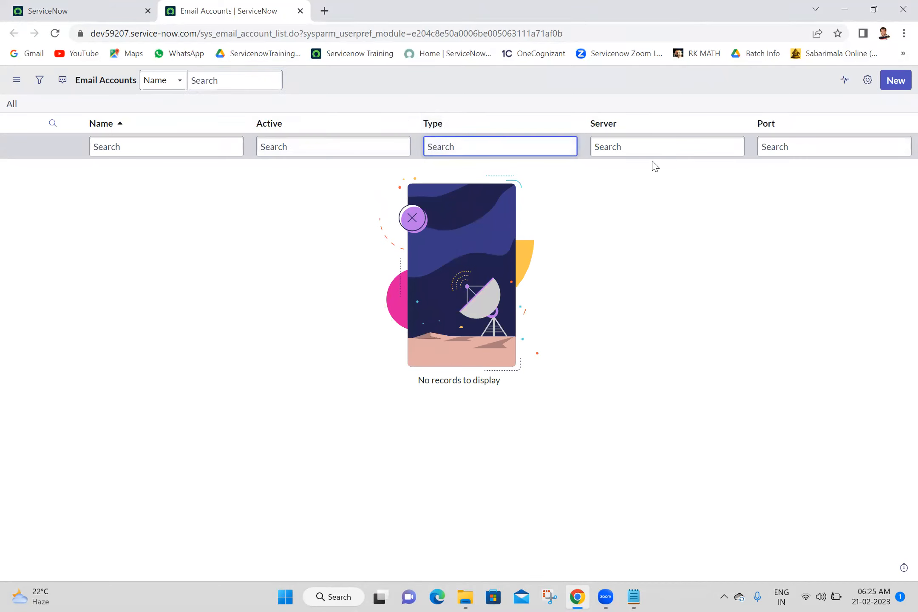
pyautogui.click(657, 151)
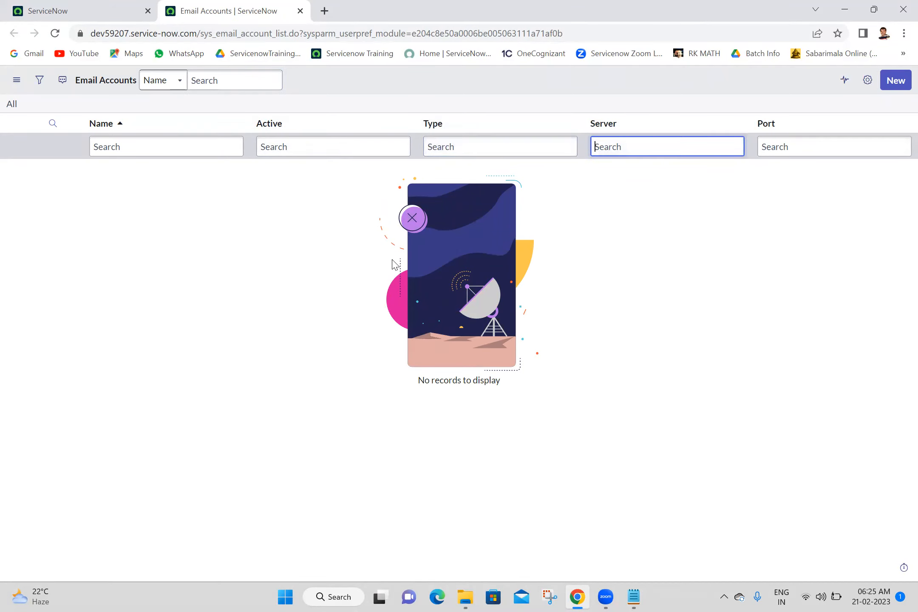
pyautogui.click(253, 169)
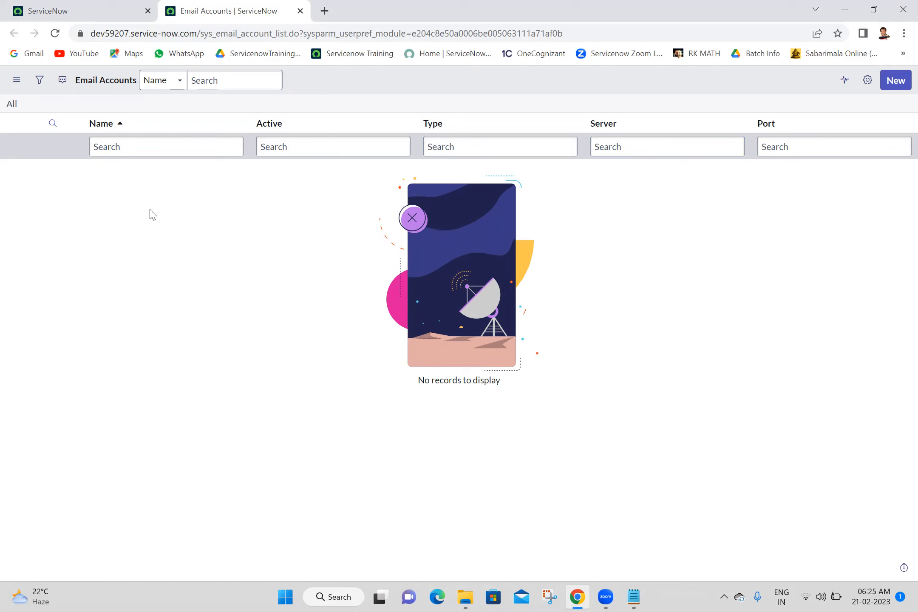
pyautogui.click(301, 11)
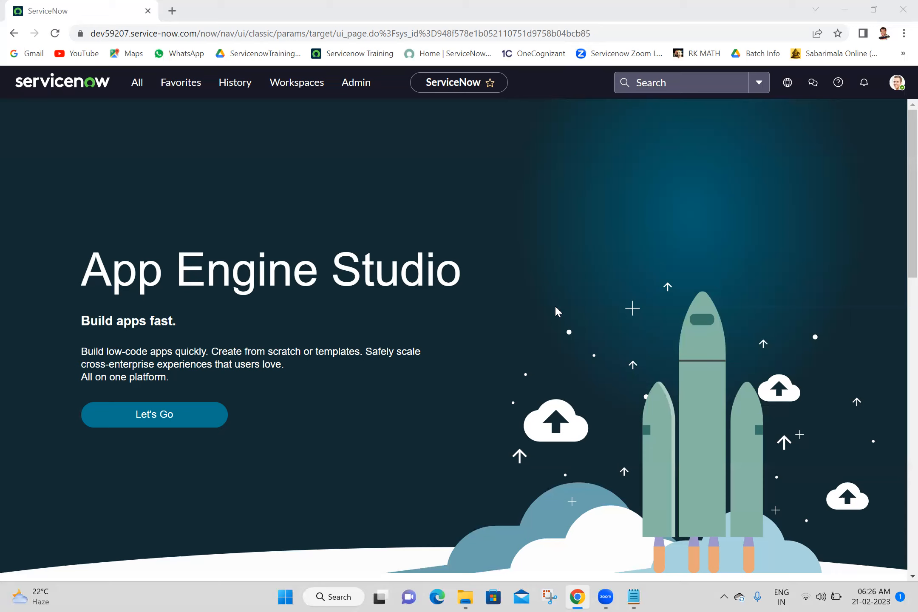
pyautogui.doubleClick(73, 267)
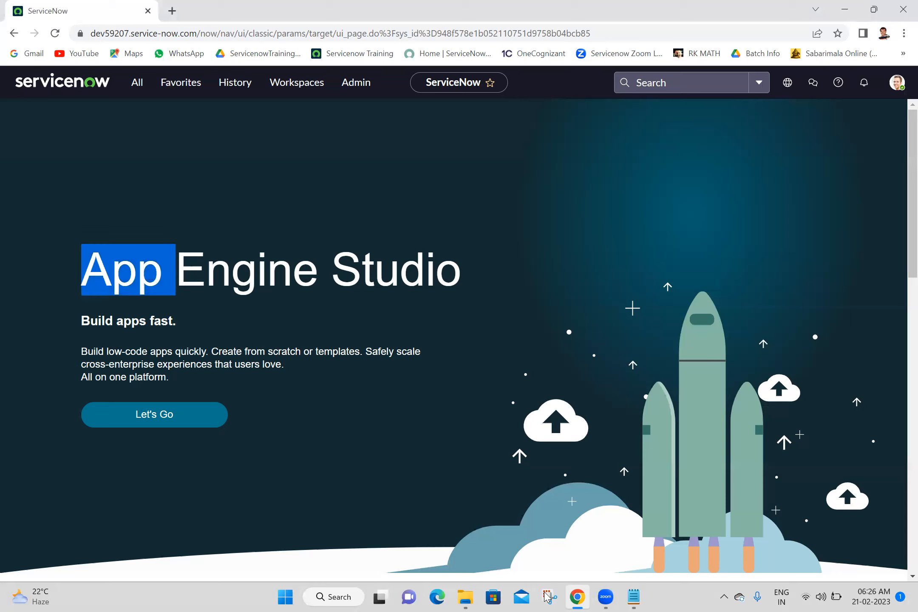
pyautogui.click(617, 241)
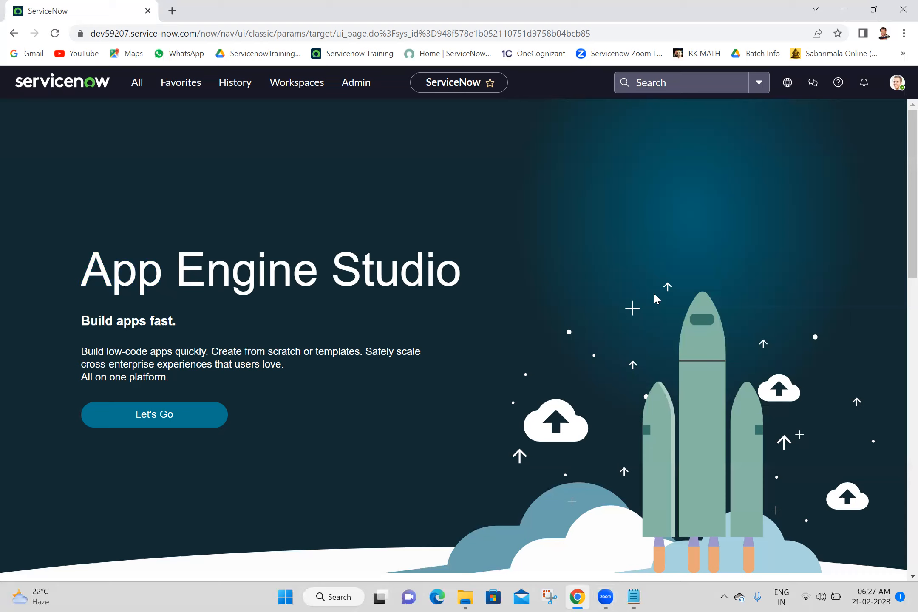
# Step: Switch to the Batch 18 folder in File Explorer and open the "Servicenow - ITSM" Word document
pyautogui.click(466, 596)
pyautogui.click(749, 324)
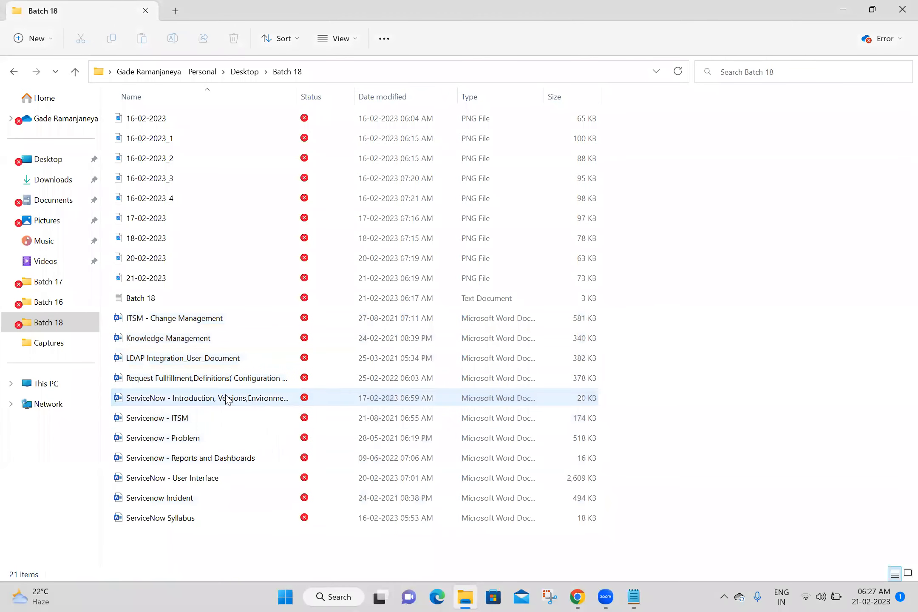
pyautogui.doubleClick(176, 419)
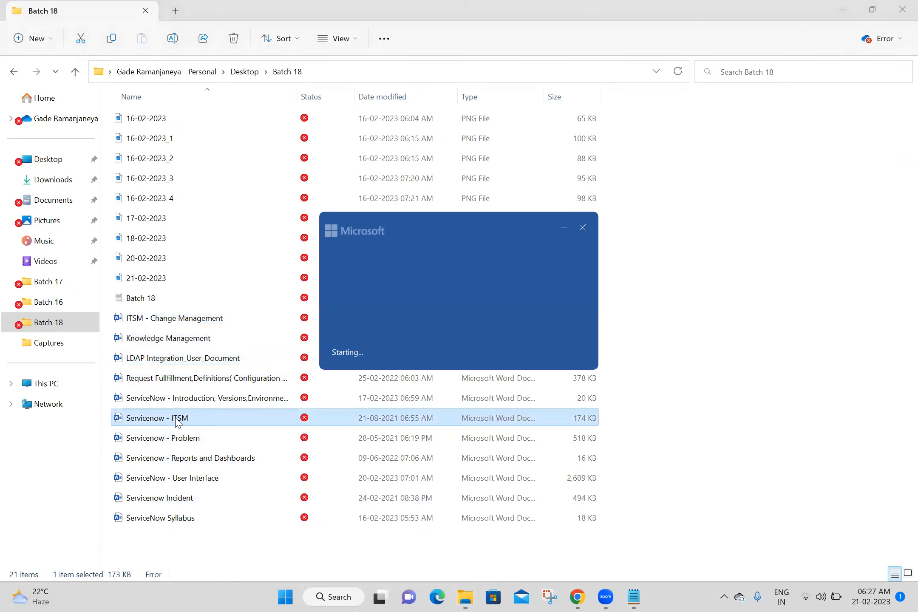